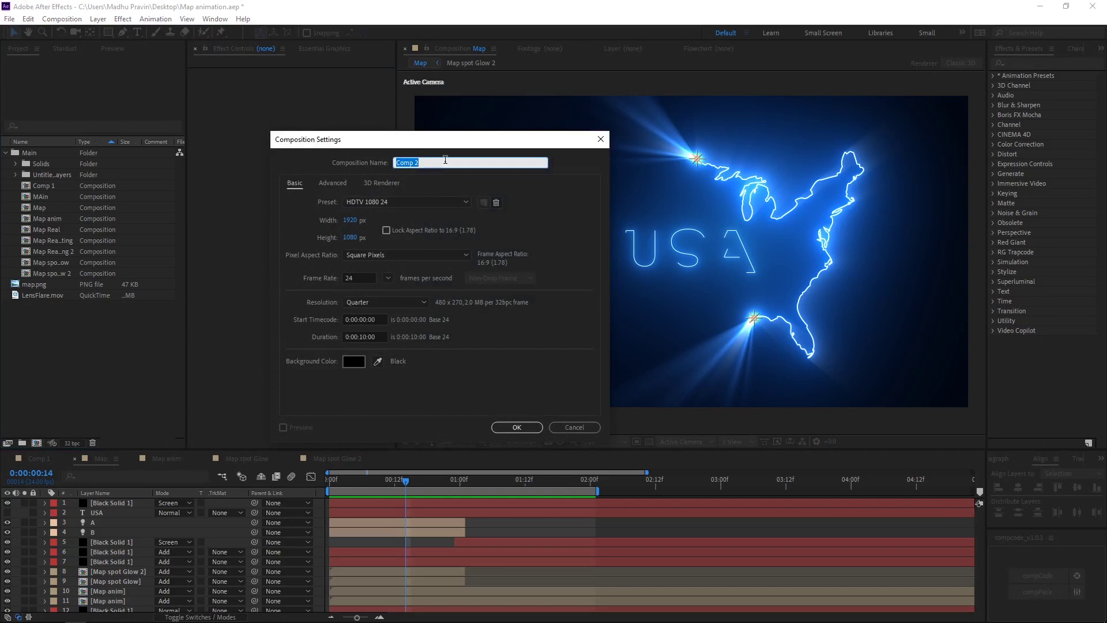
Step: Create a composition named Tutorial using the HDTV 1080 24 preset and add map.png to it as a layer
key(Return)
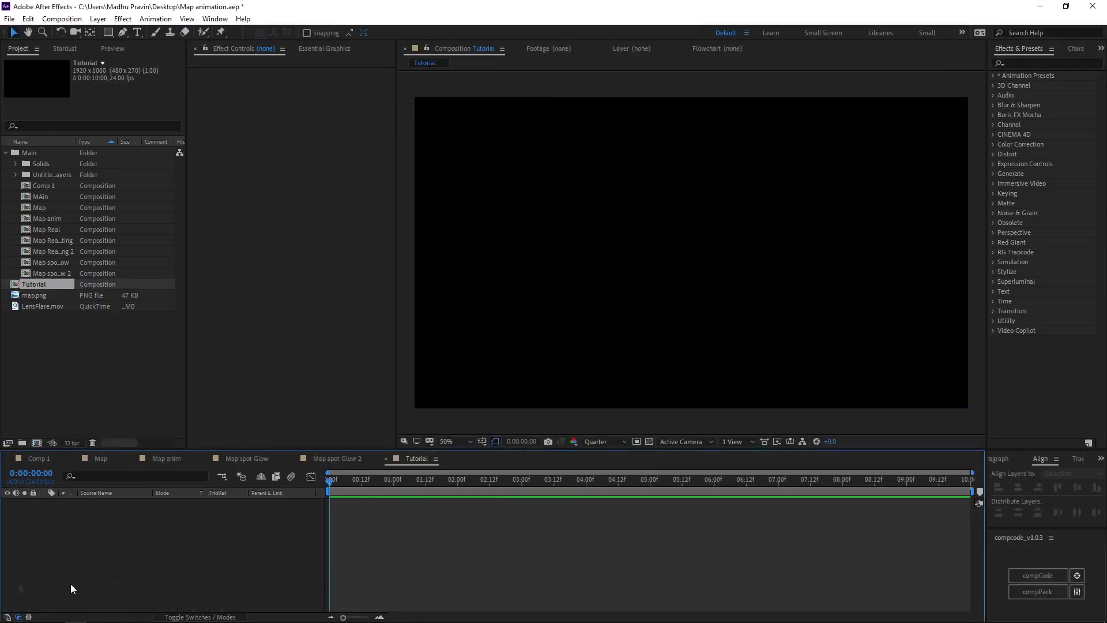
drag(35, 295, 95, 511)
click(98, 18)
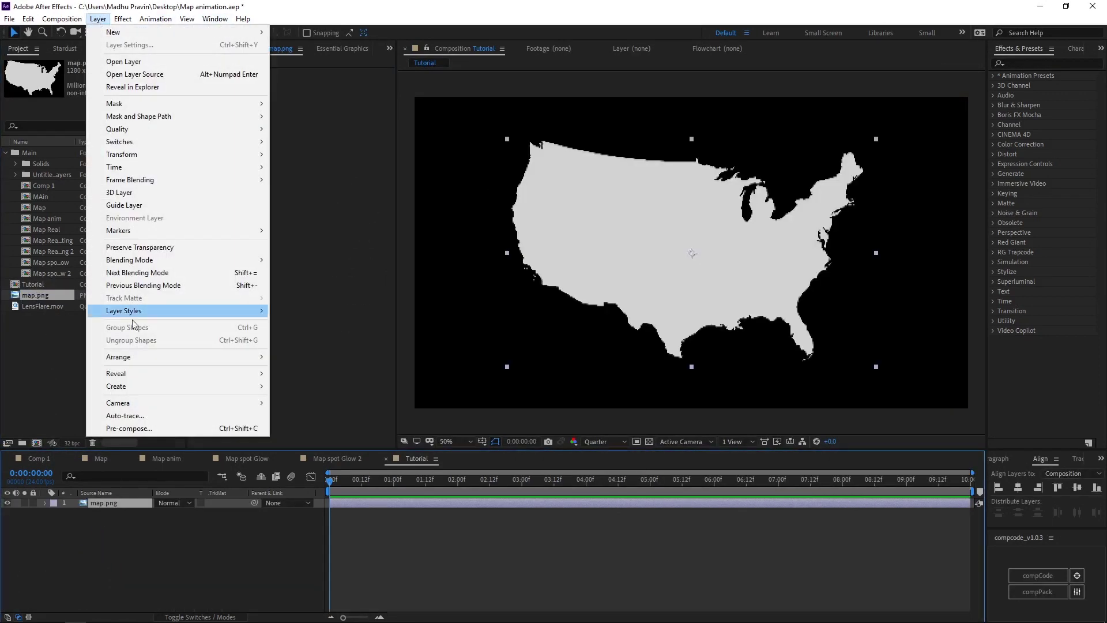
click(121, 418)
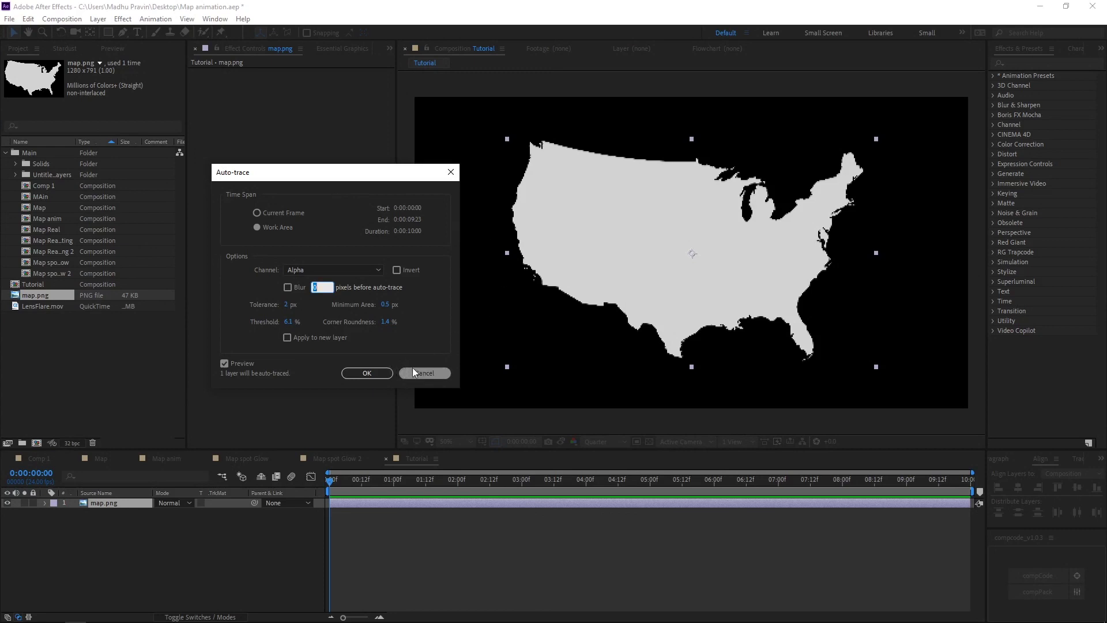
drag(376, 177, 332, 177)
click(380, 372)
Step: Set the preview resolution to Full and auto-trace the map.png layer's alpha channel across the work area with 2 px tolerance
click(600, 442)
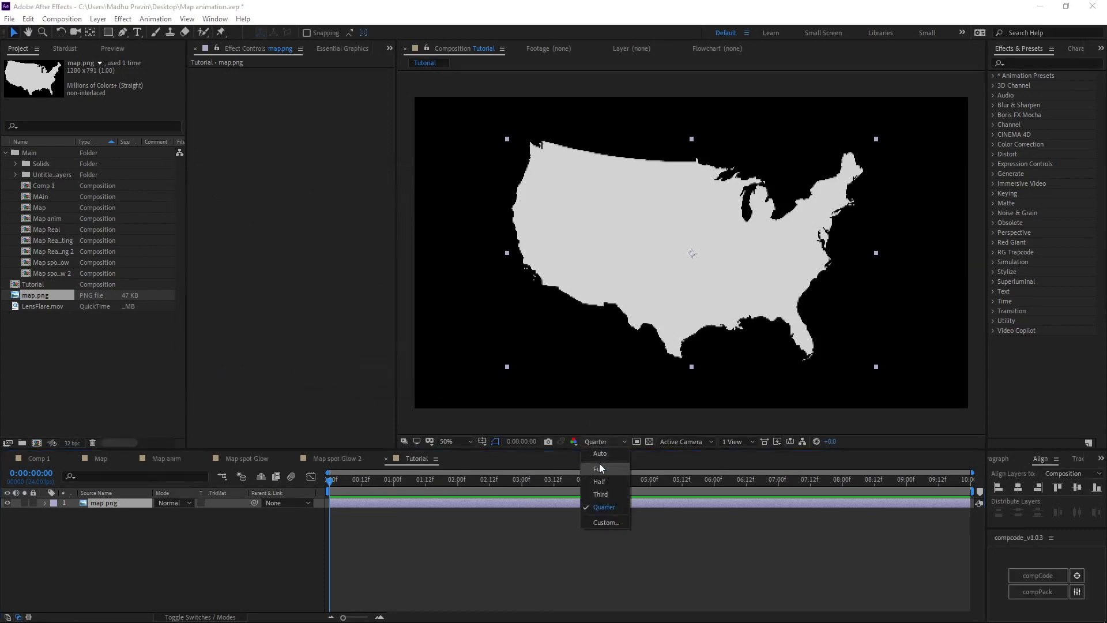
click(600, 462)
click(63, 19)
click(121, 419)
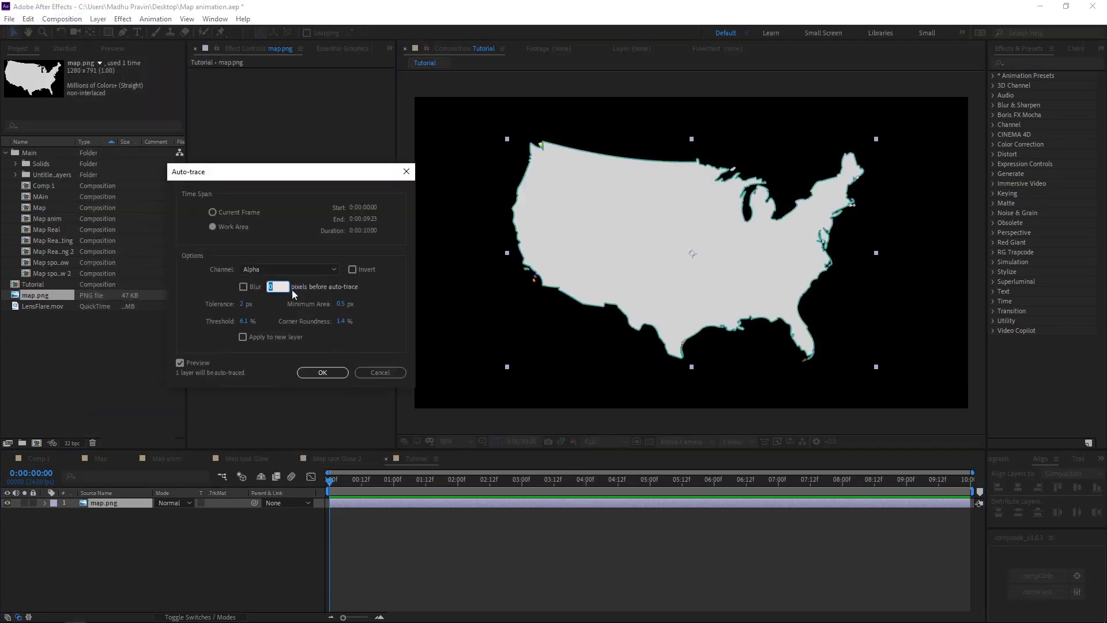
click(324, 373)
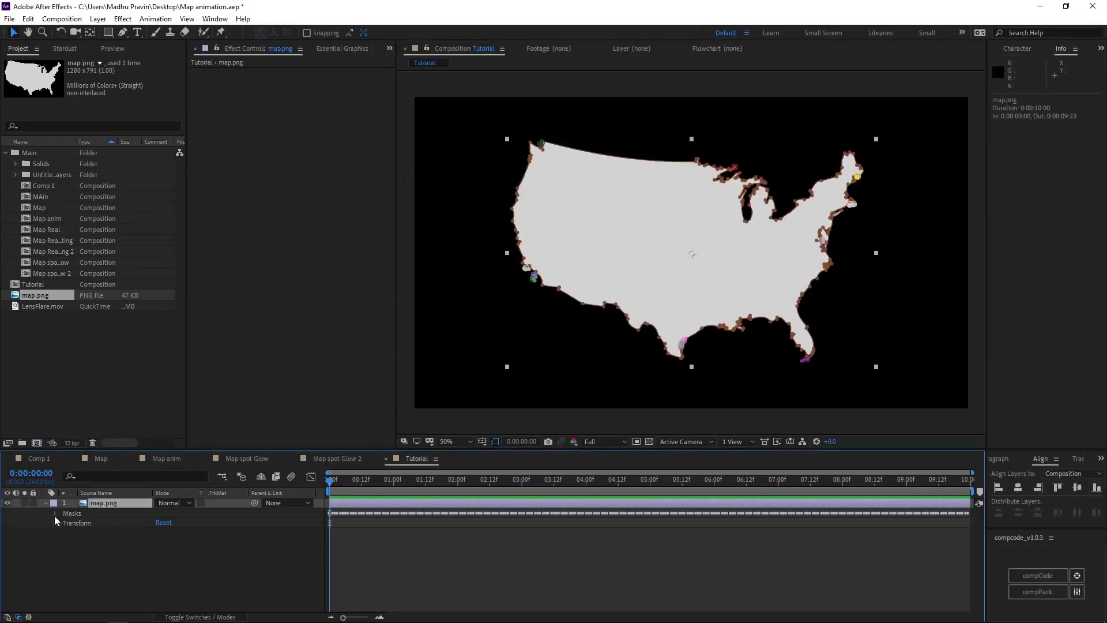
Step: Delete Mask 2 through Mask 15 from the map.png layer, keeping only Mask 1
click(91, 524)
scroll(99, 548, down, 1)
shift+click(99, 600)
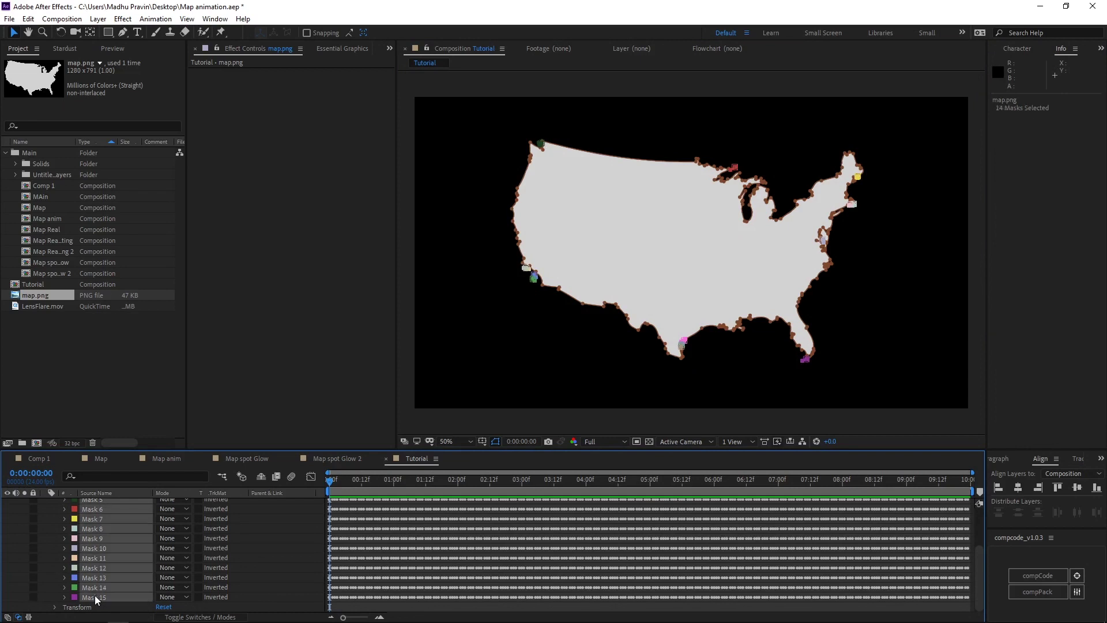
key(Delete)
Step: Copy the first Mask Path keyframe of the map's Mask 1 and create a new black solid layer
click(65, 524)
click(329, 533)
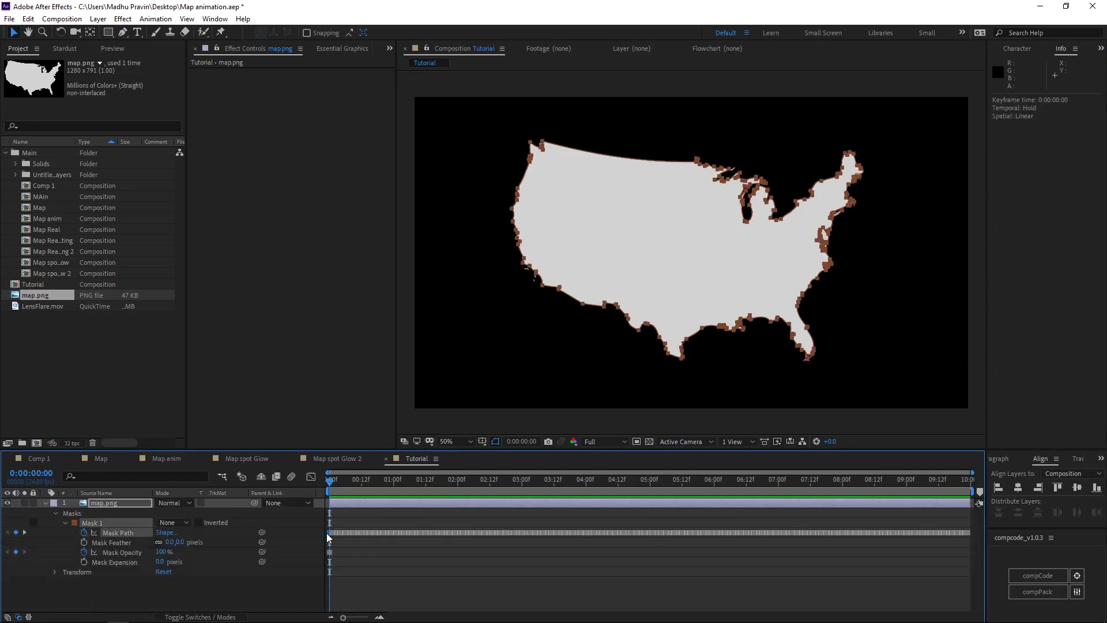
right_click(104, 588)
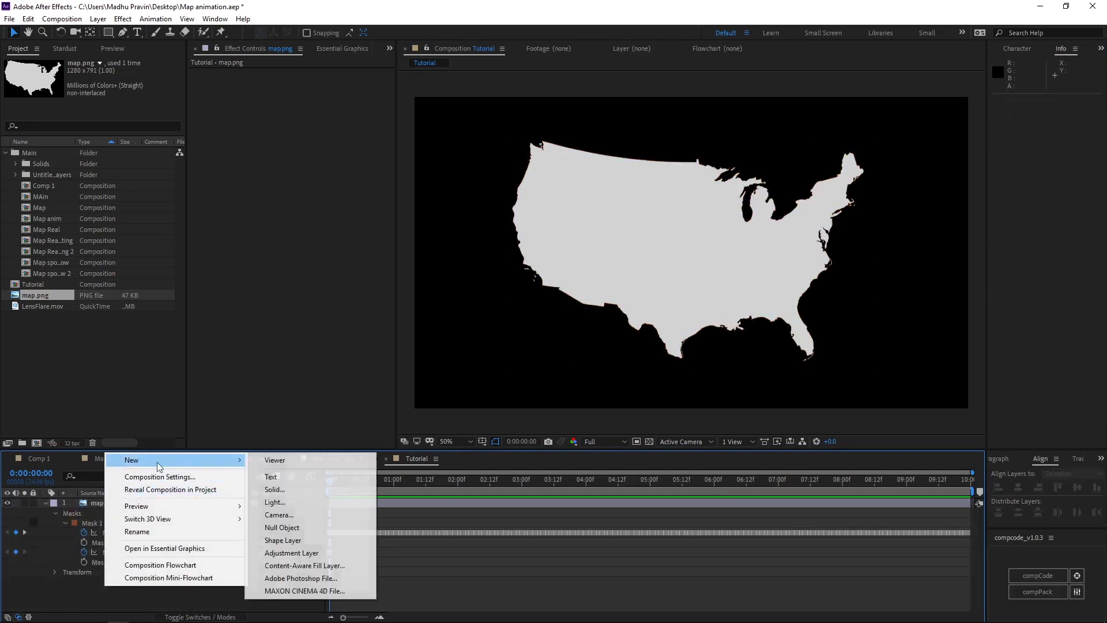
click(395, 492)
click(538, 428)
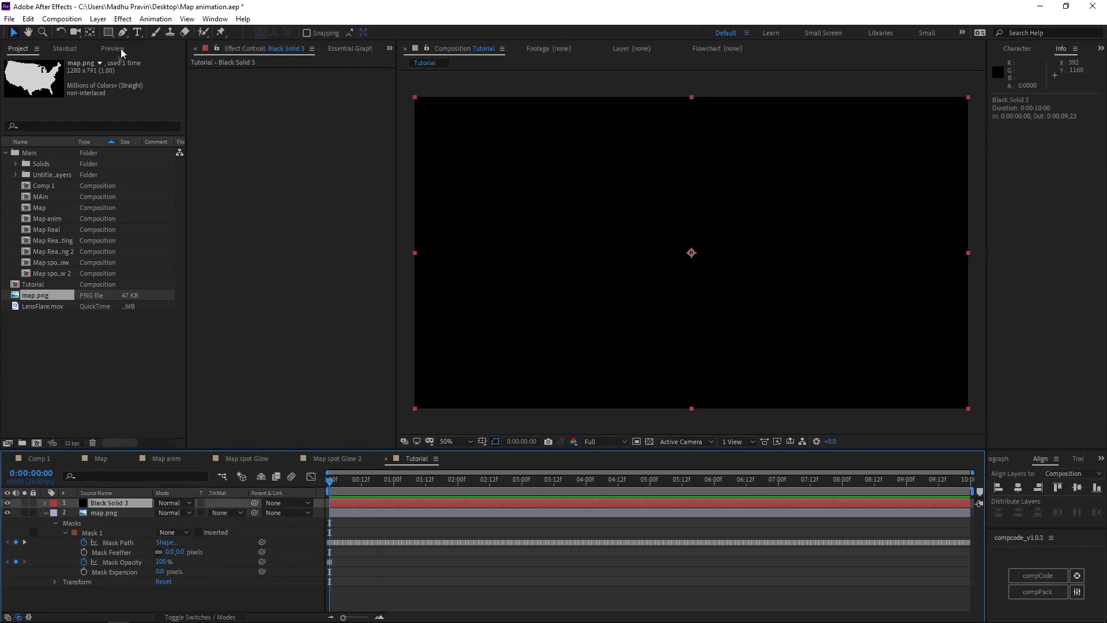
Step: Start a one-point Pen mask on the black solid, paste the copied map path into it, and delete the map.png layer
key(g)
click(604, 219)
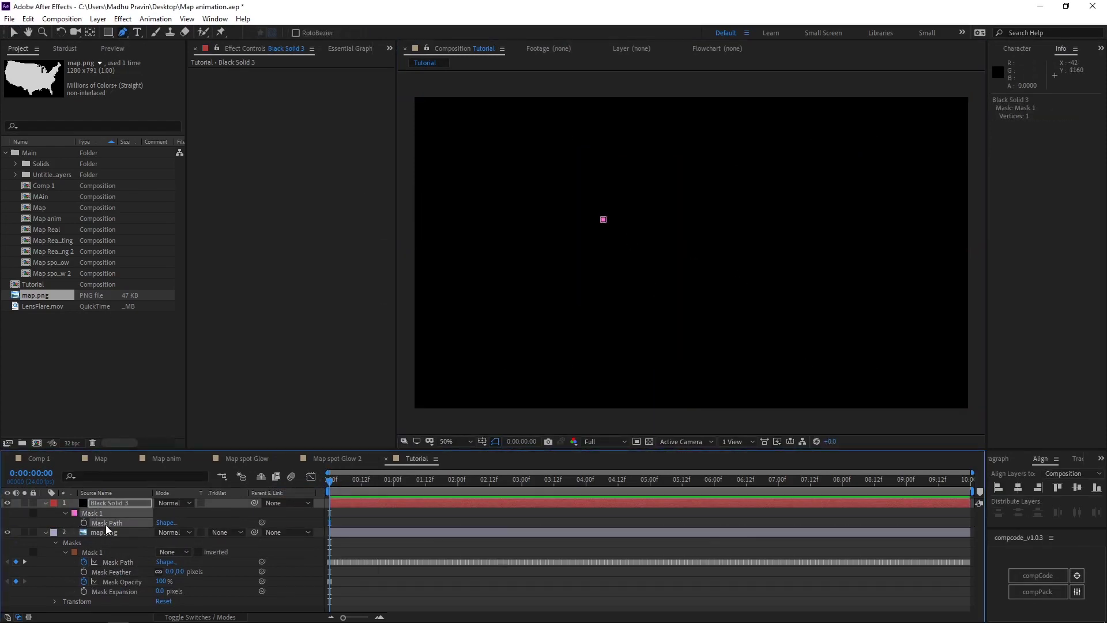
click(103, 533)
key(Delete)
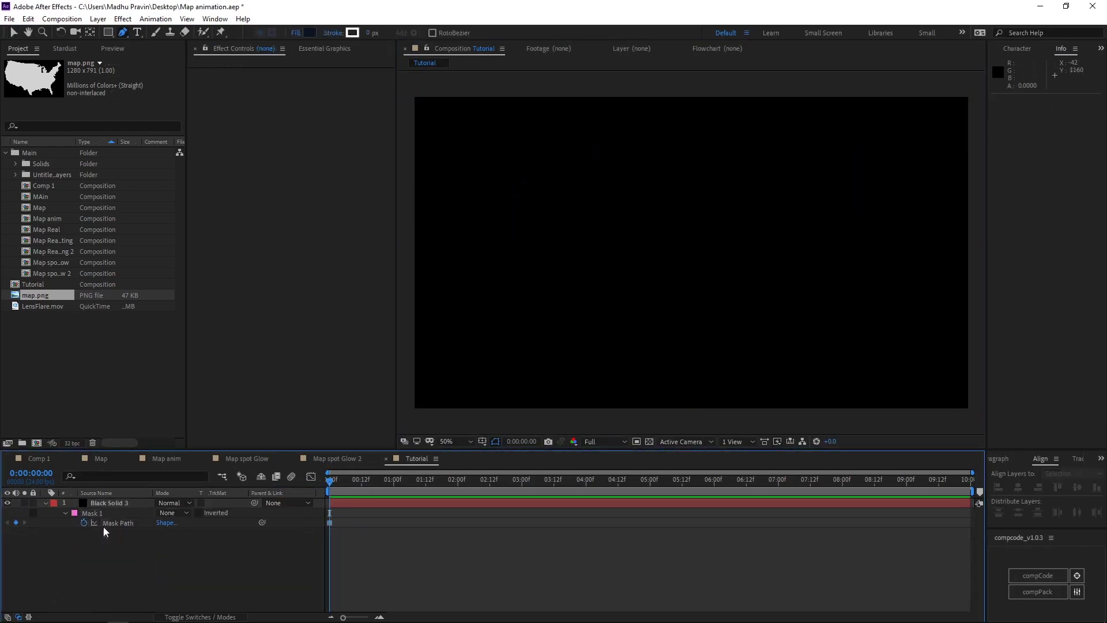
Step: Find the Saber effect and apply it to the black solid with the map outline mask
click(109, 503)
click(1010, 50)
click(1008, 52)
click(1028, 64)
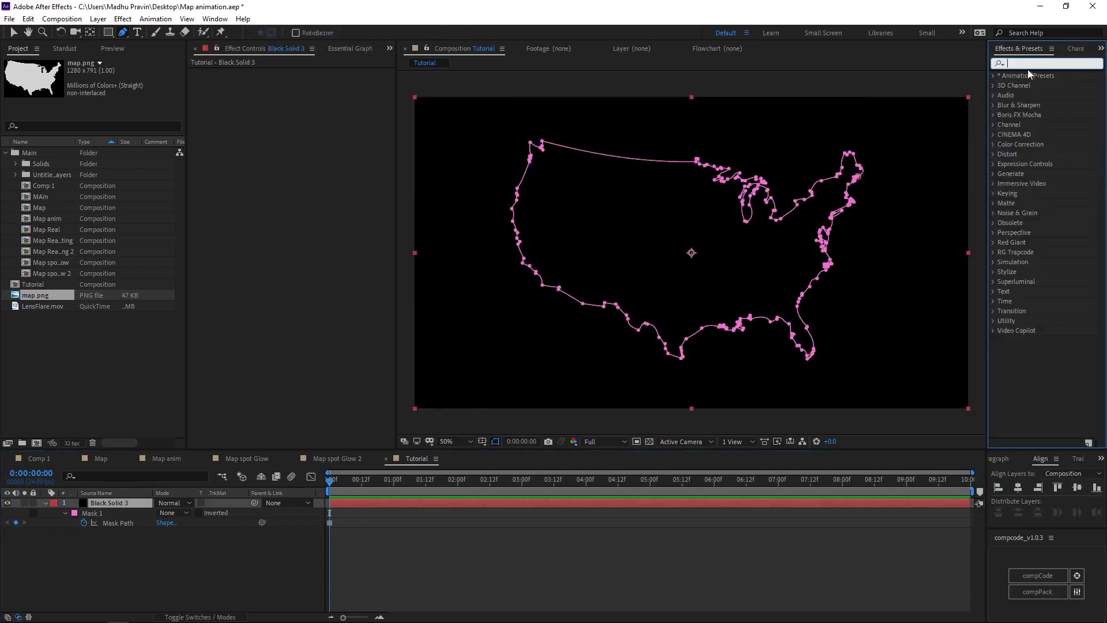
text(sabe)
drag(1029, 85, 753, 231)
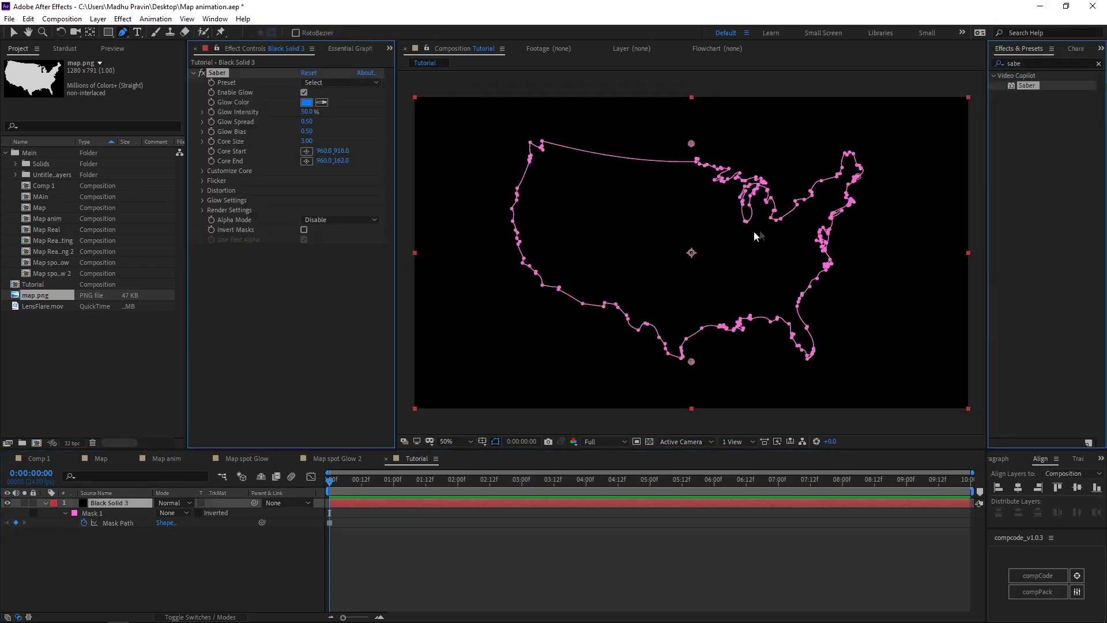
Step: Set Saber's Core Type to Layer Masks in the Customize Core settings
click(203, 172)
click(336, 180)
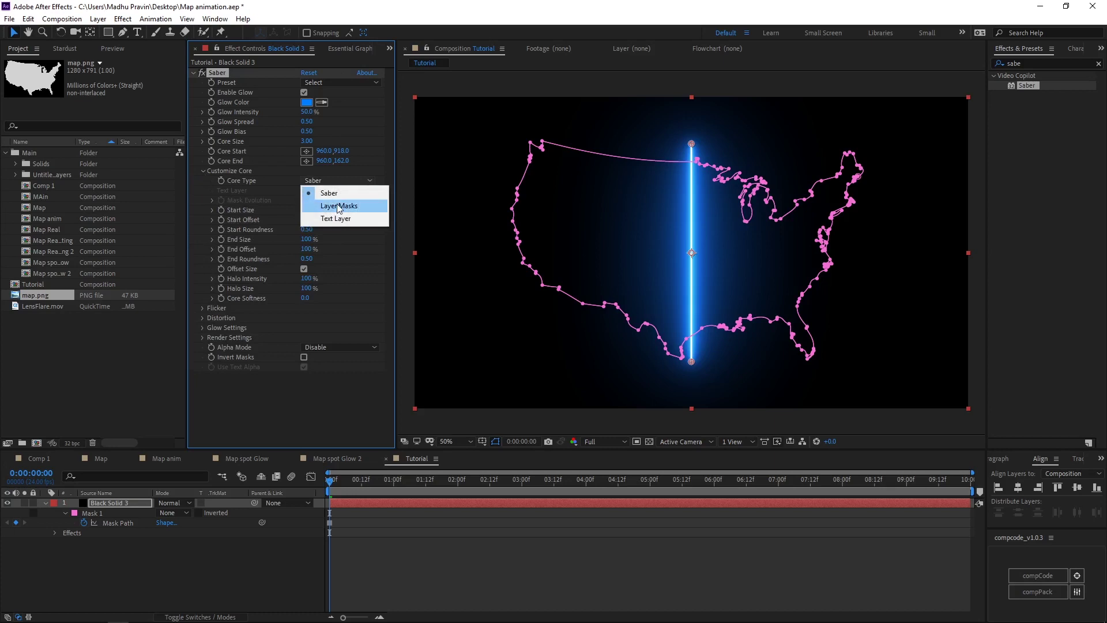
click(339, 206)
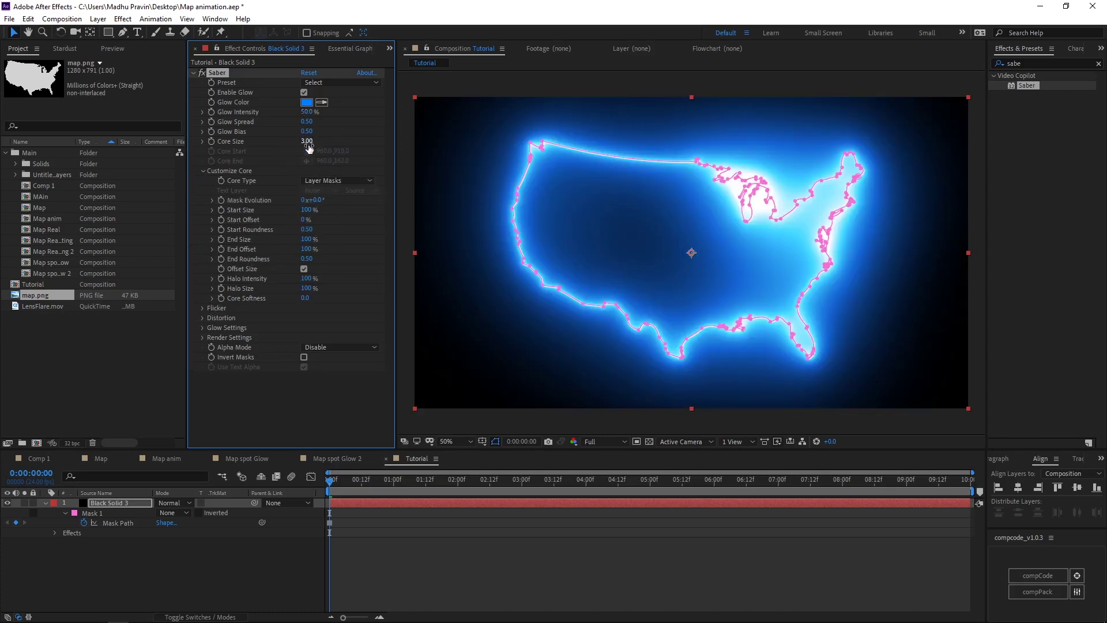
Step: Try a Saber Core Size of 1 and a Glow Spread of 0 on the map outline
drag(306, 141, 276, 127)
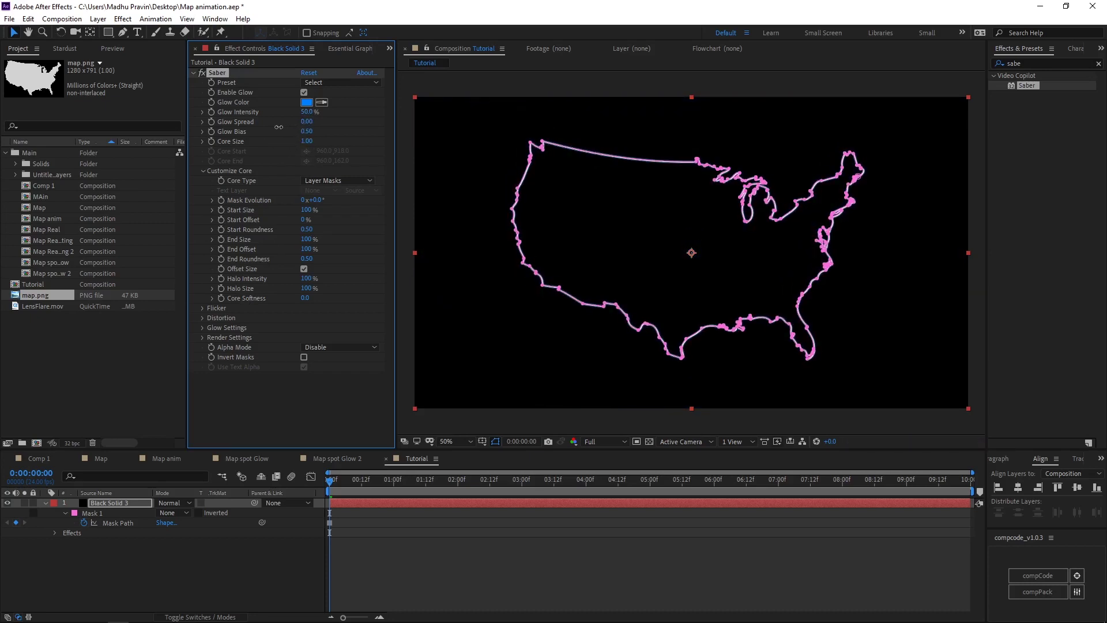
click(382, 388)
click(364, 561)
click(117, 503)
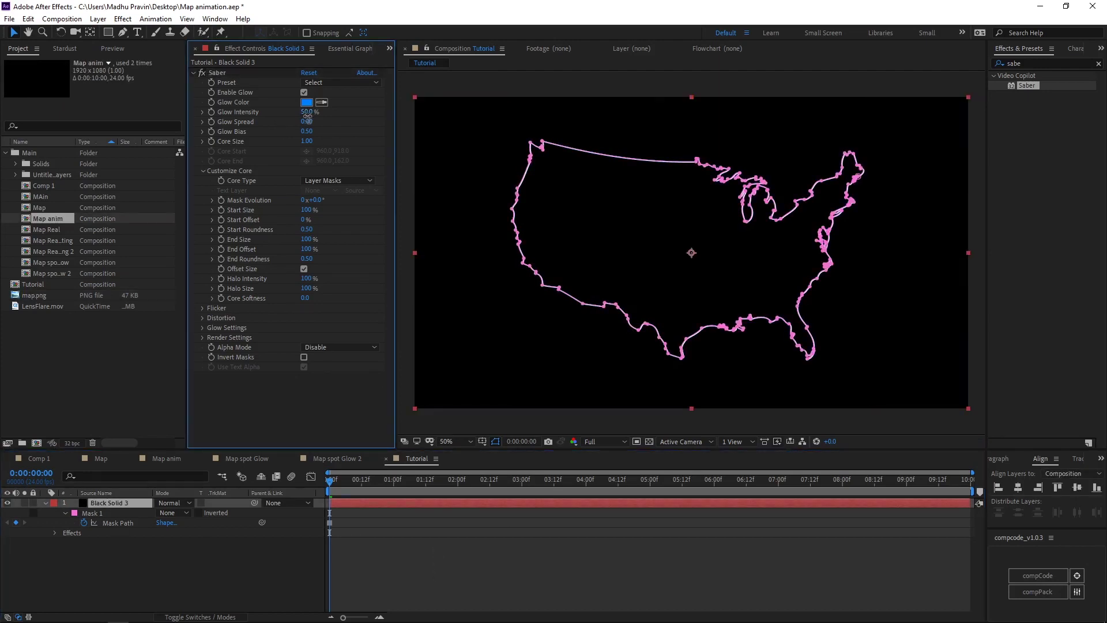
Step: Set Saber's Glow Intensity to 20%, Glow Spread to 0.5 and Glow Bias to 0.1
text(20)
key(Return)
click(307, 120)
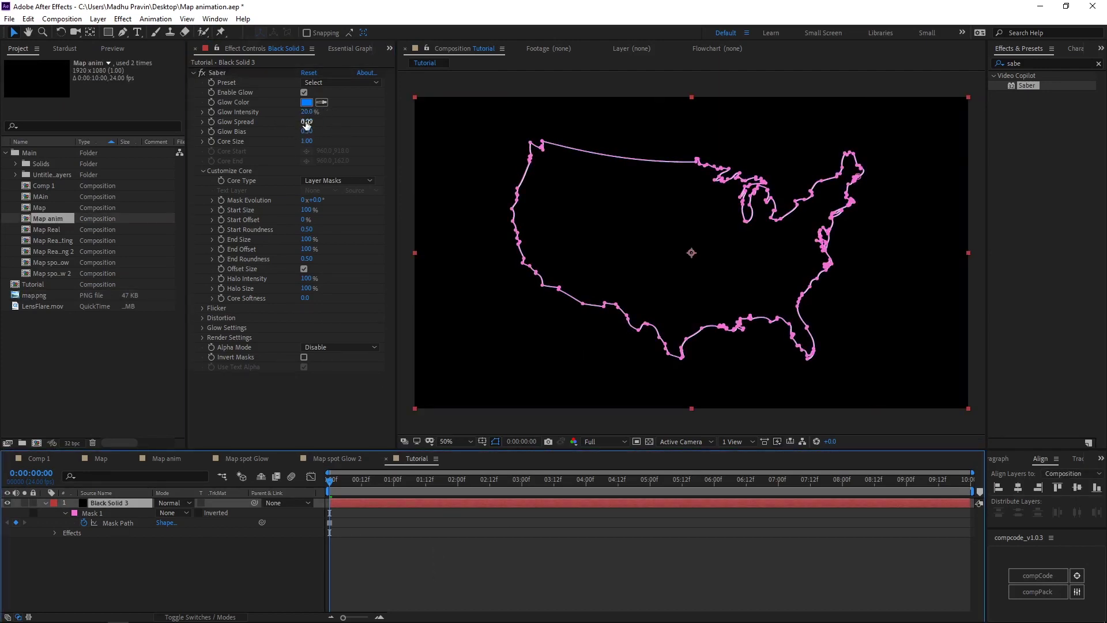
text(.5)
key(Tab)
text(.1)
key(Tab)
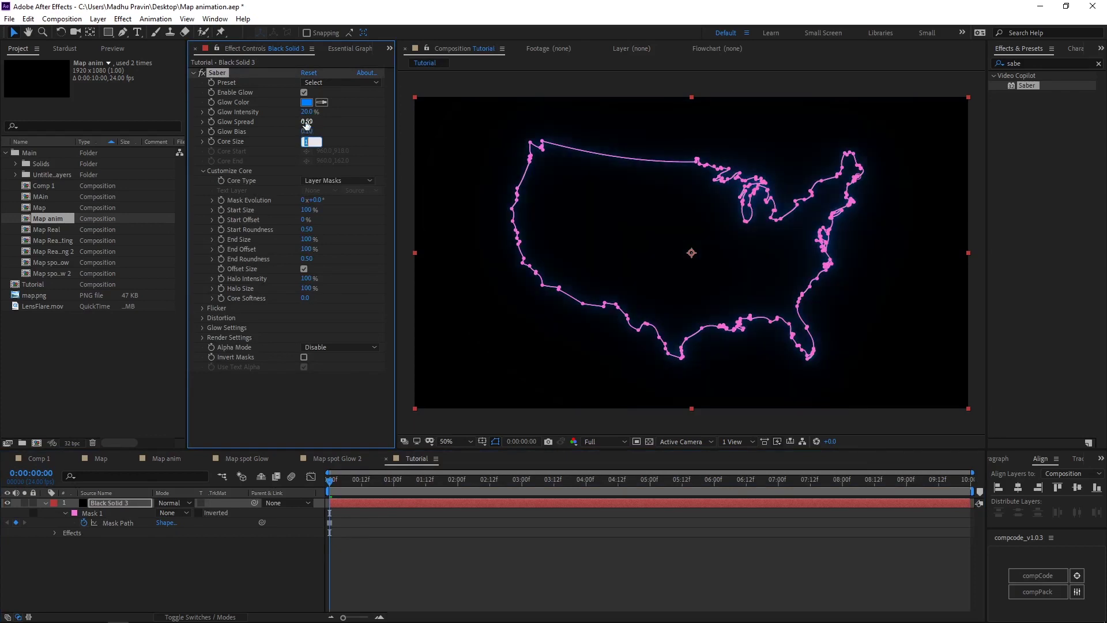
key(Return)
Step: Set Saber's Core Size to 1.8 and Glow Bias to 0.7
click(307, 142)
text(1.8)
key(Return)
click(307, 132)
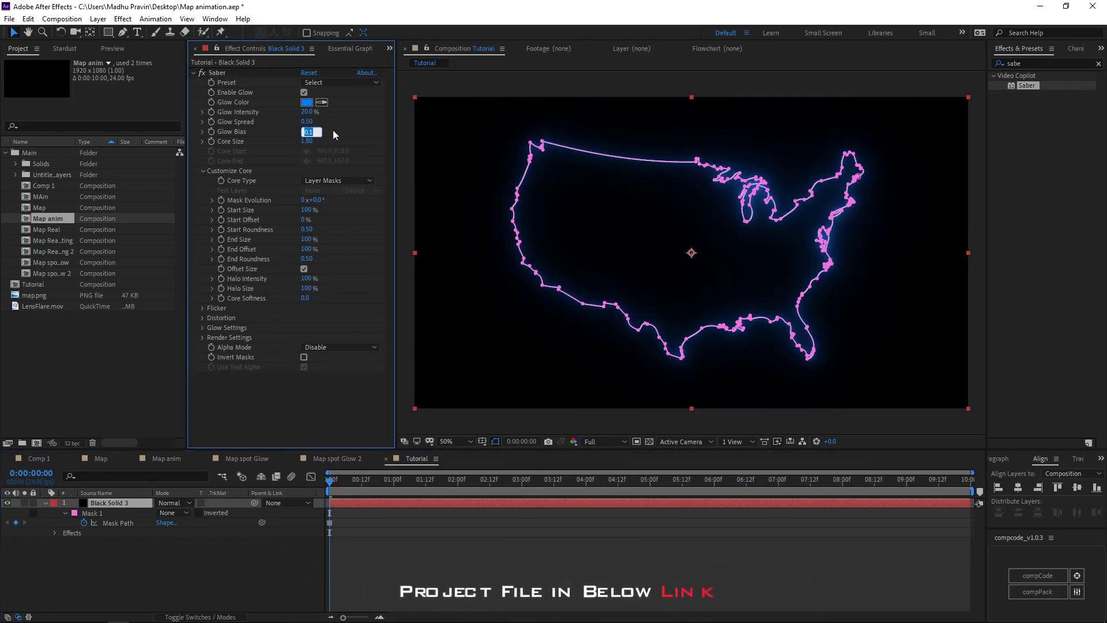
text(.7)
key(Return)
click(171, 563)
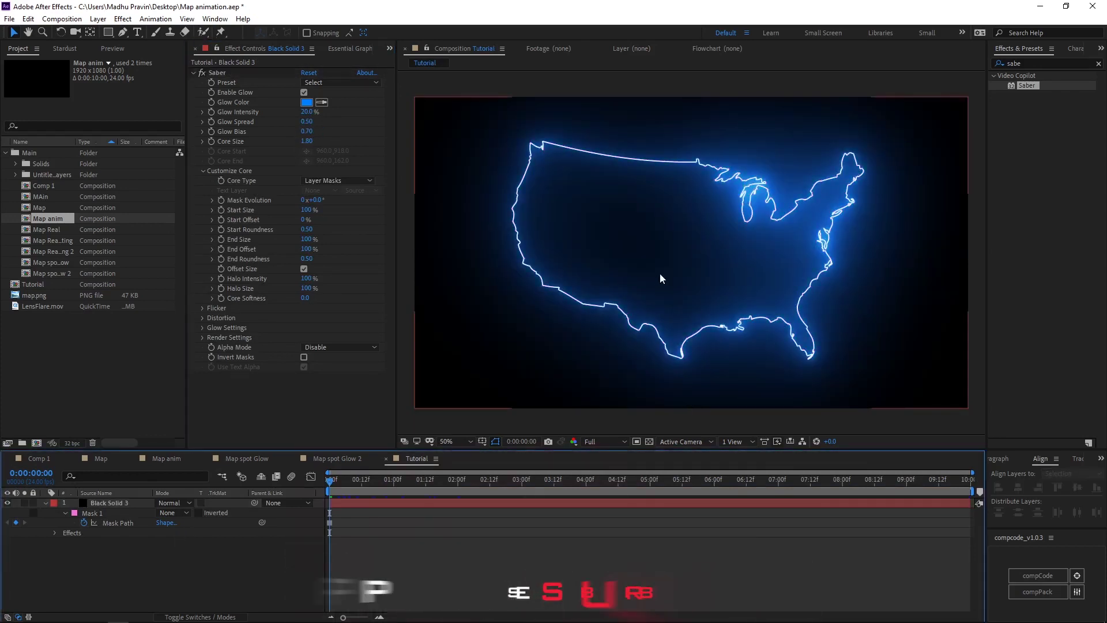
Step: Set Saber's End Offset to 0% on the black solid and keyframe it at the first frame
click(45, 503)
click(98, 503)
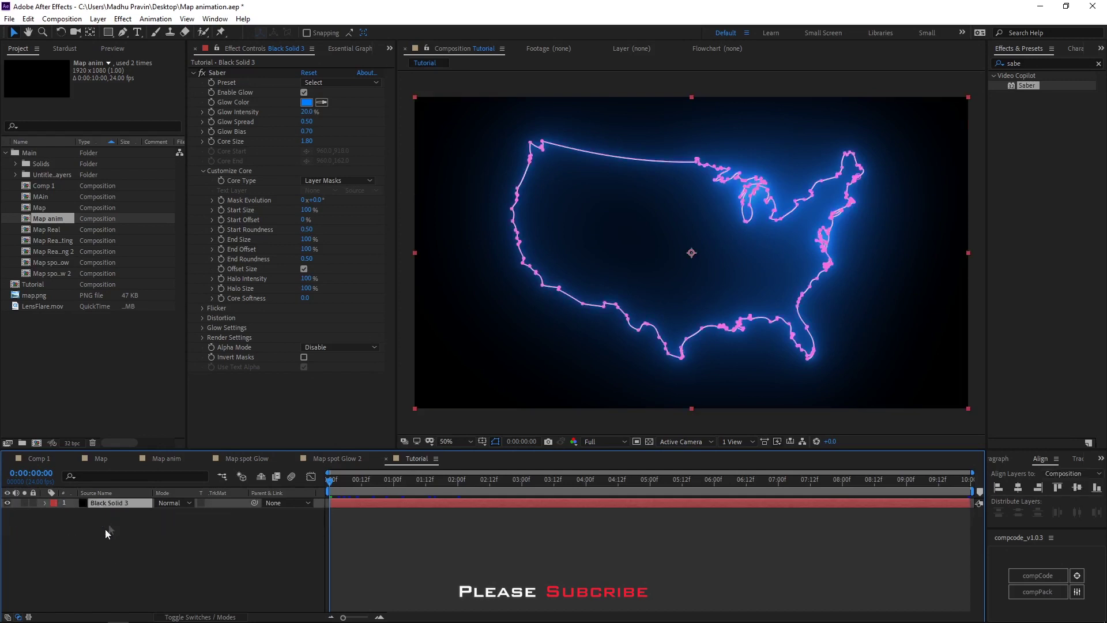
click(116, 526)
click(113, 502)
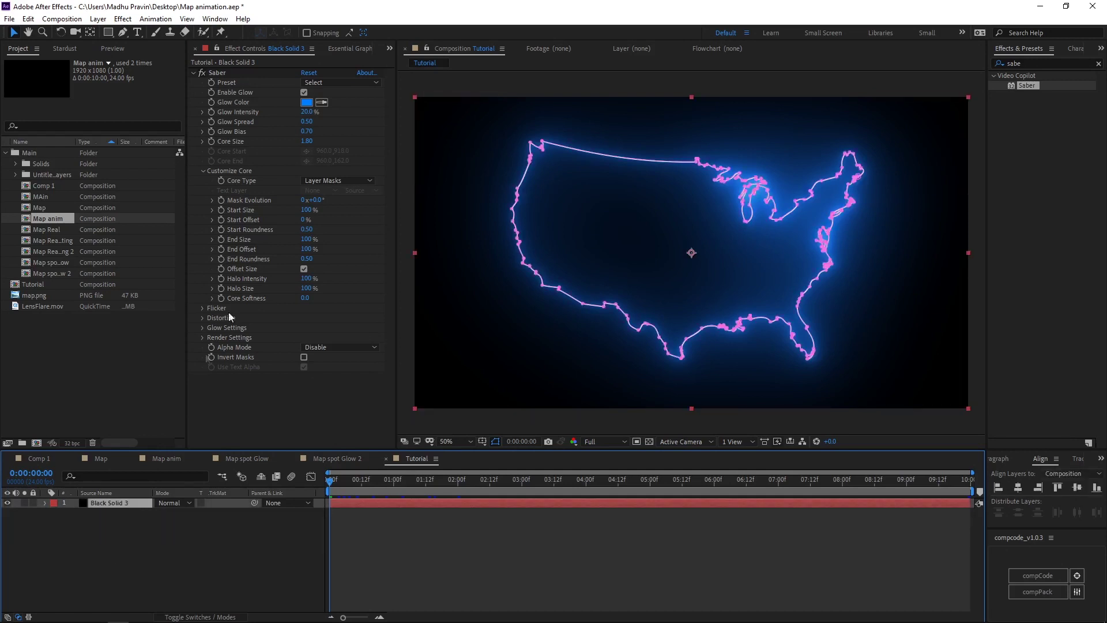
click(305, 249)
text(40)
key(Return)
drag(274, 247, 349, 249)
drag(282, 250, 210, 250)
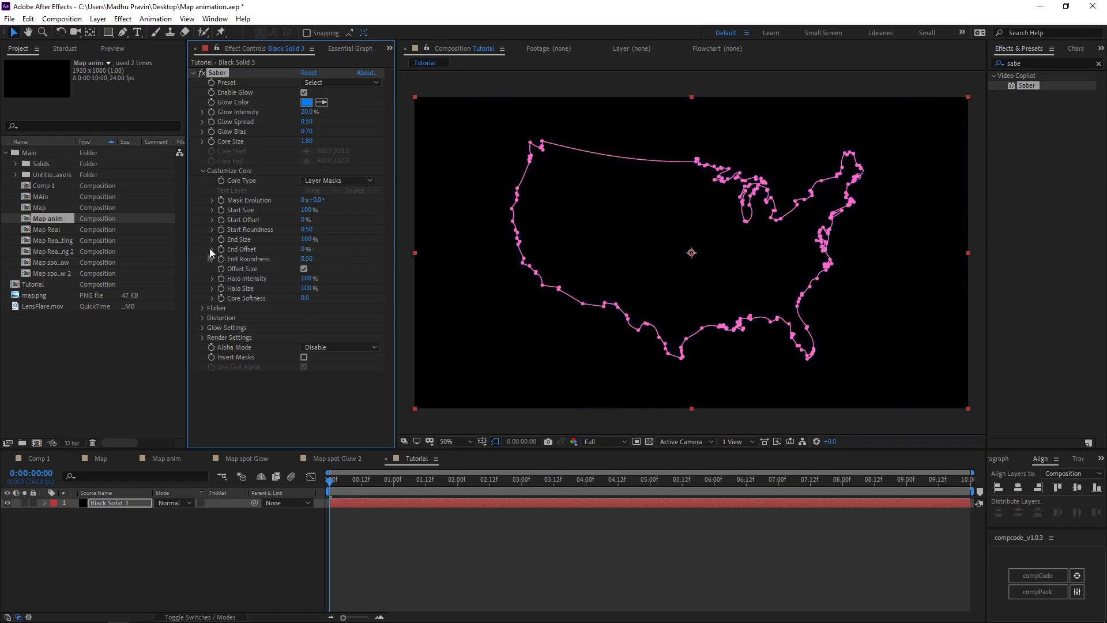
key(u)
Step: Keyframe End Offset at 50% at the 2-second mark and end the work area there
drag(330, 480, 457, 479)
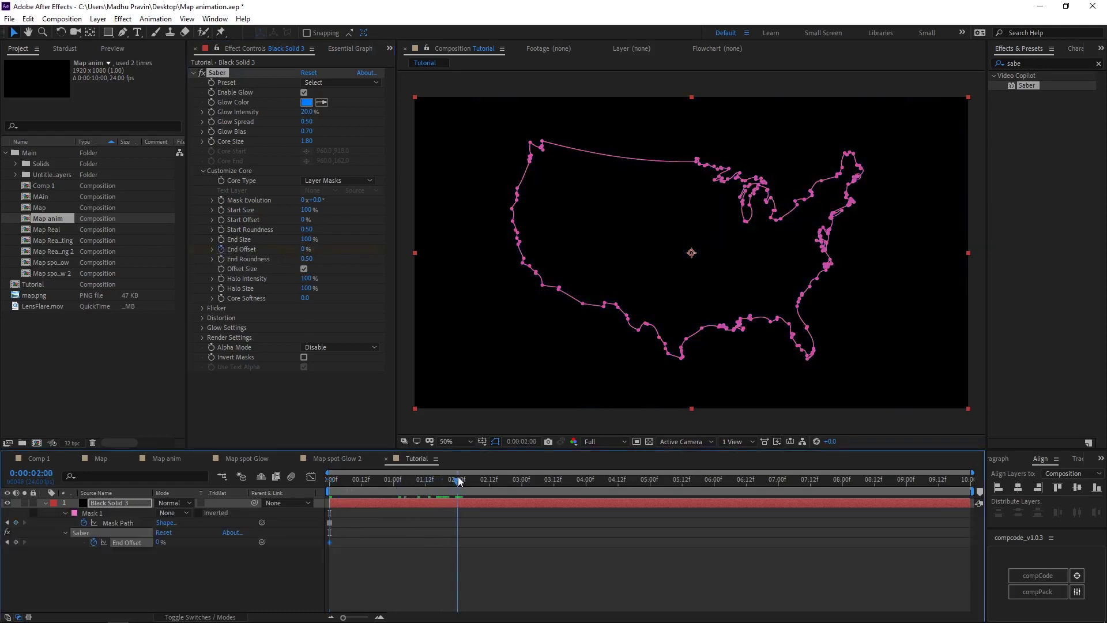
click(303, 250)
text(50)
key(Return)
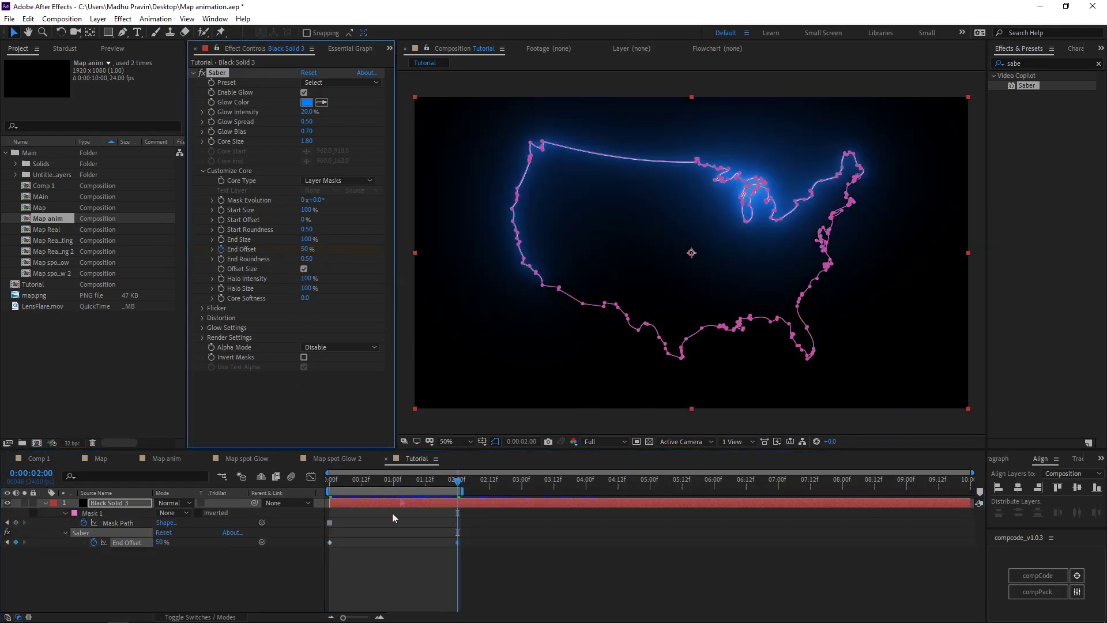
Step: Set the preview resolution to Quarter and play the outline animation from the first frame
drag(347, 480, 317, 480)
click(381, 571)
key(space)
click(600, 442)
click(599, 507)
key(space)
key(space)
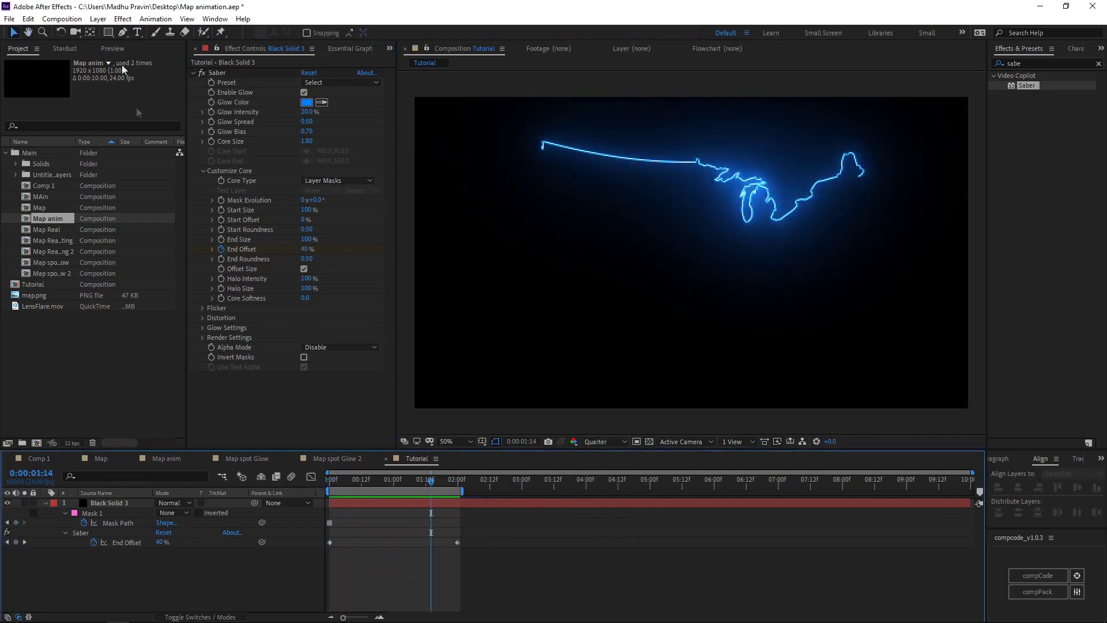
click(112, 48)
drag(335, 480, 324, 483)
key(space)
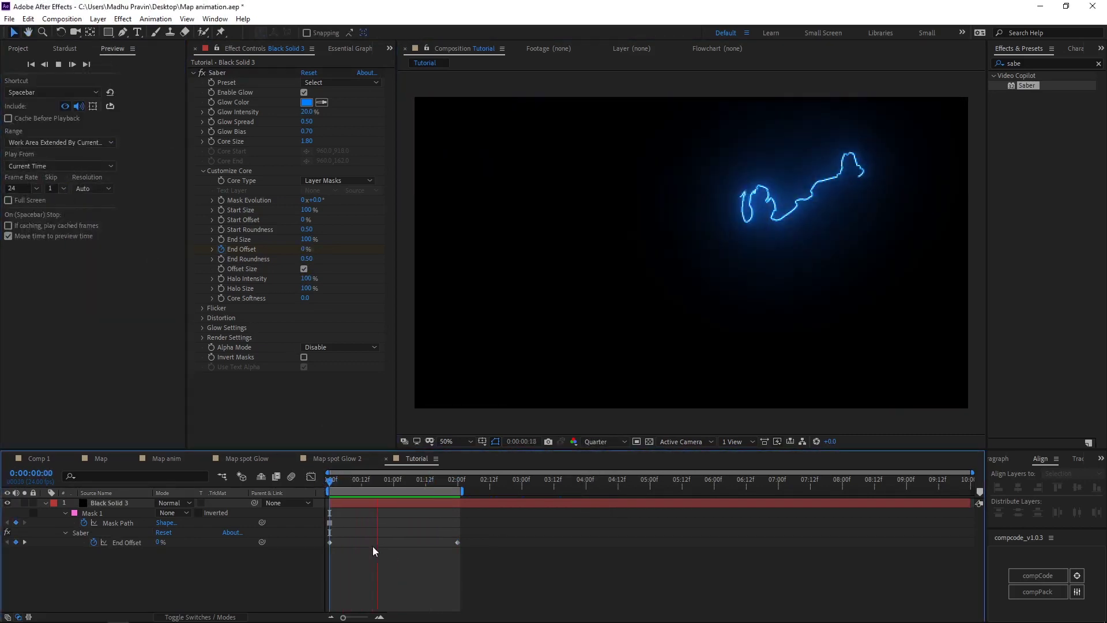
key(space)
Step: Duplicate the black solid layer that carries the animated Saber outline
click(46, 503)
click(109, 503)
key(ctrl+d)
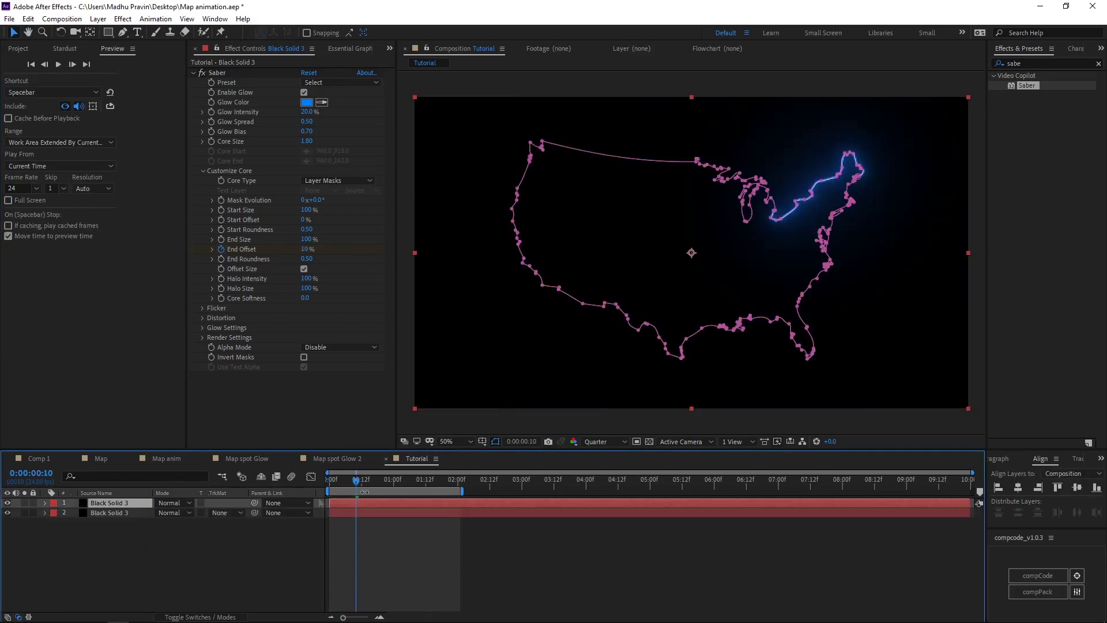
Step: On the duplicate, set End Offset to 100% without keyframes and keyframe Start Offset at 100% on the first frame
drag(357, 481, 460, 482)
drag(307, 253, 352, 250)
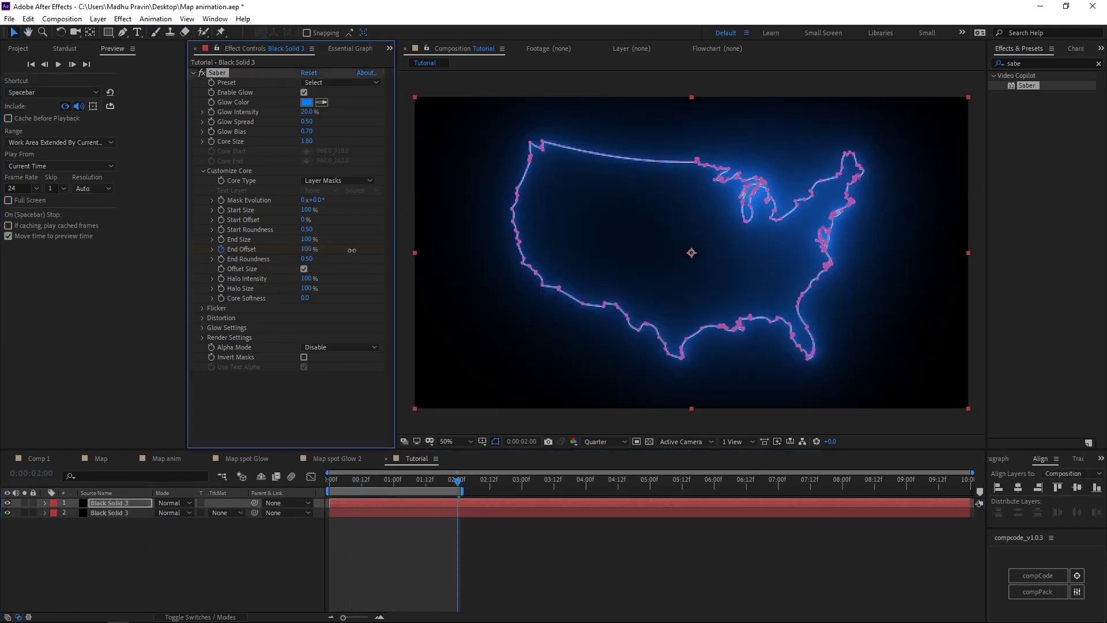
drag(305, 220, 357, 220)
click(120, 505)
click(221, 249)
click(221, 220)
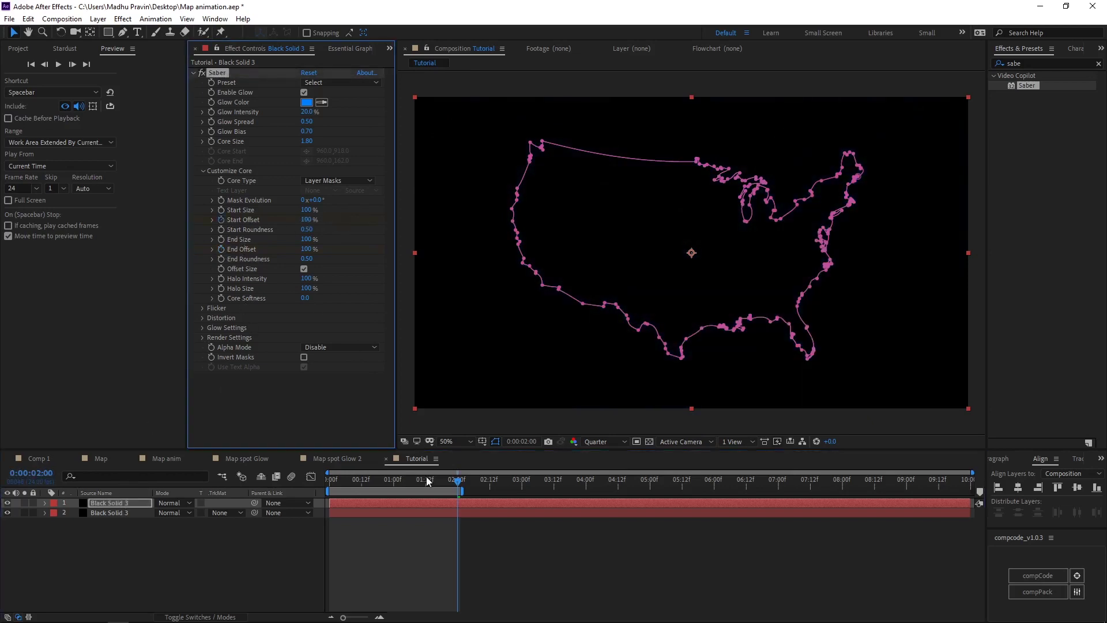
key(u)
drag(458, 542, 330, 543)
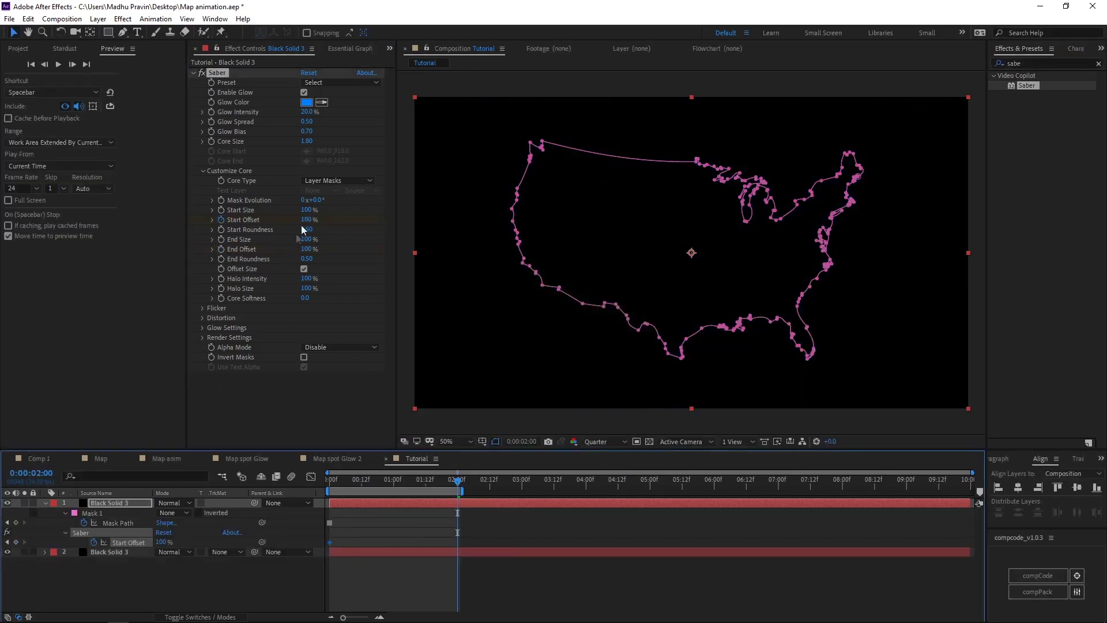
Step: Keyframe the duplicate's Start Offset at 50% at 2 seconds and set the layer's blending mode to Add
drag(304, 220, 296, 219)
text(50)
key(Return)
click(173, 503)
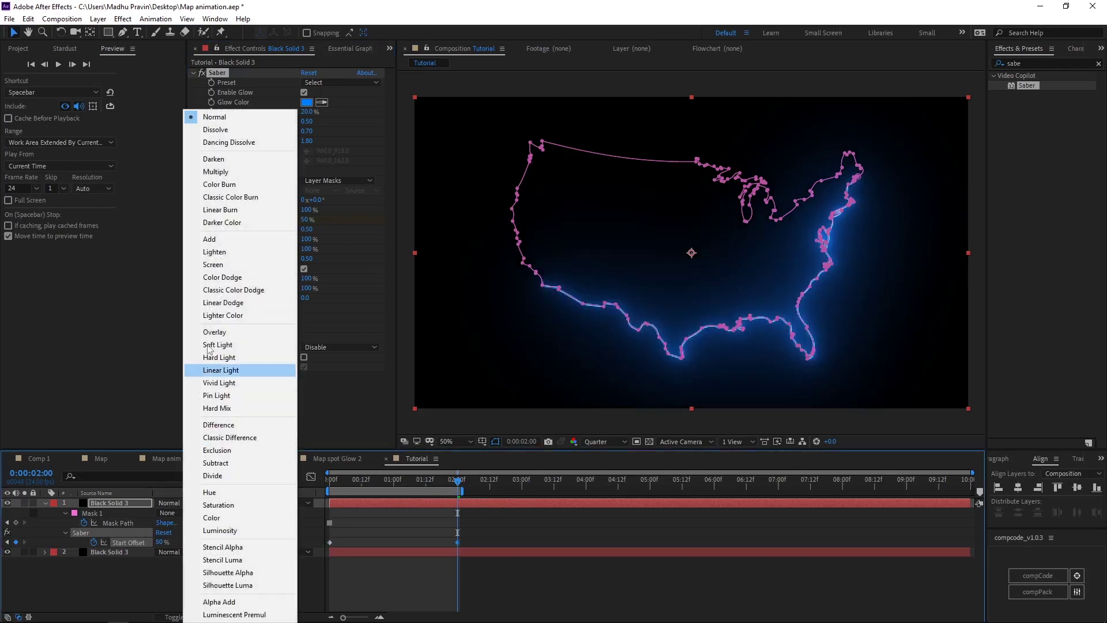
click(219, 254)
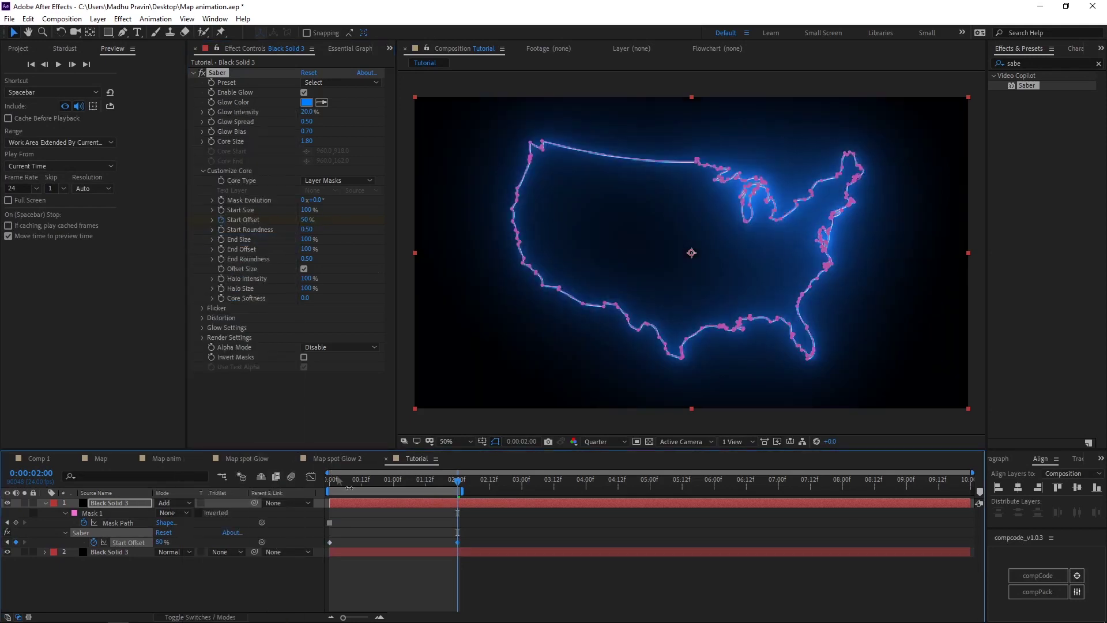
Step: Play and scrub the two-sided outline animation over its first 2 seconds, and save the project
key(Home)
key(space)
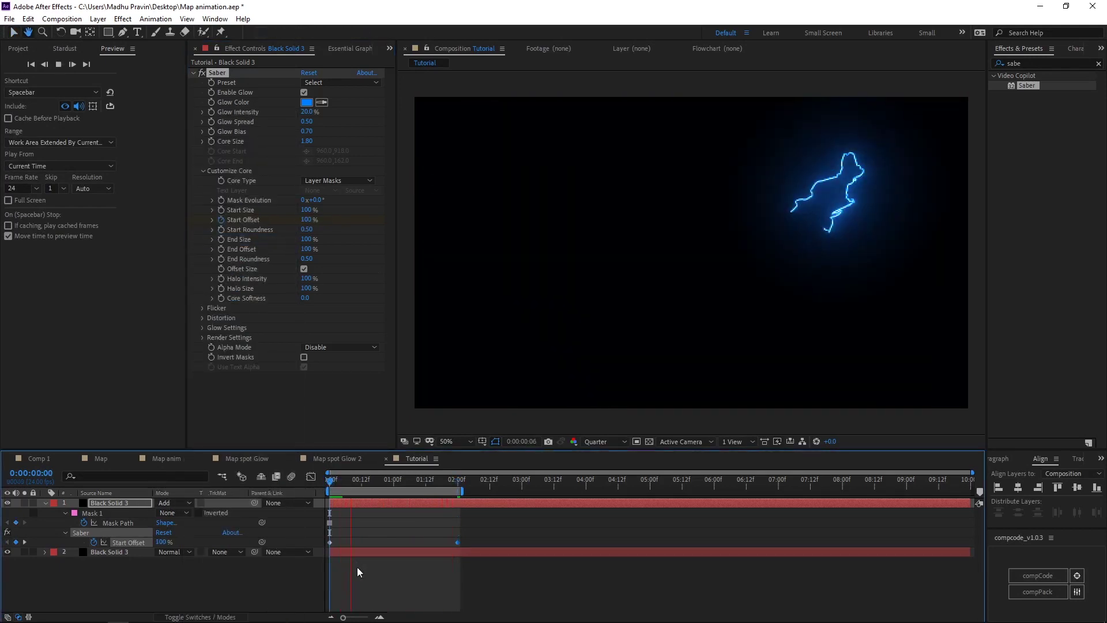
key(space)
drag(352, 482, 458, 488)
click(391, 571)
key(ctrl+s)
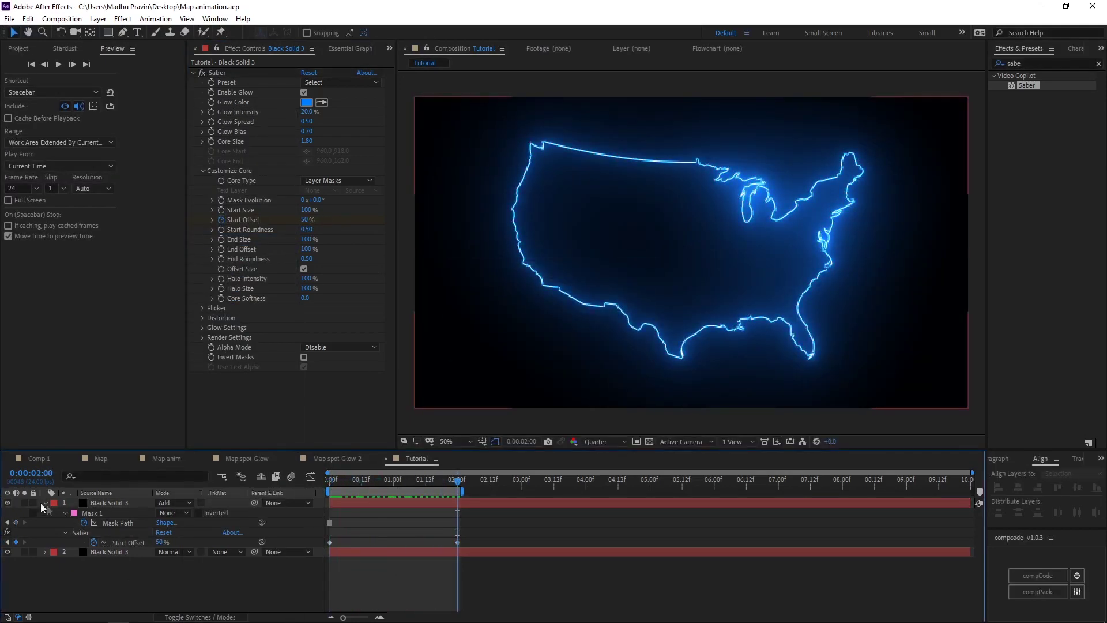
Step: Pre-compose both Black Solid 3 layers into a composition named Map Animation and check its first 2 seconds
click(45, 503)
drag(81, 534, 113, 506)
right_click(115, 511)
click(164, 461)
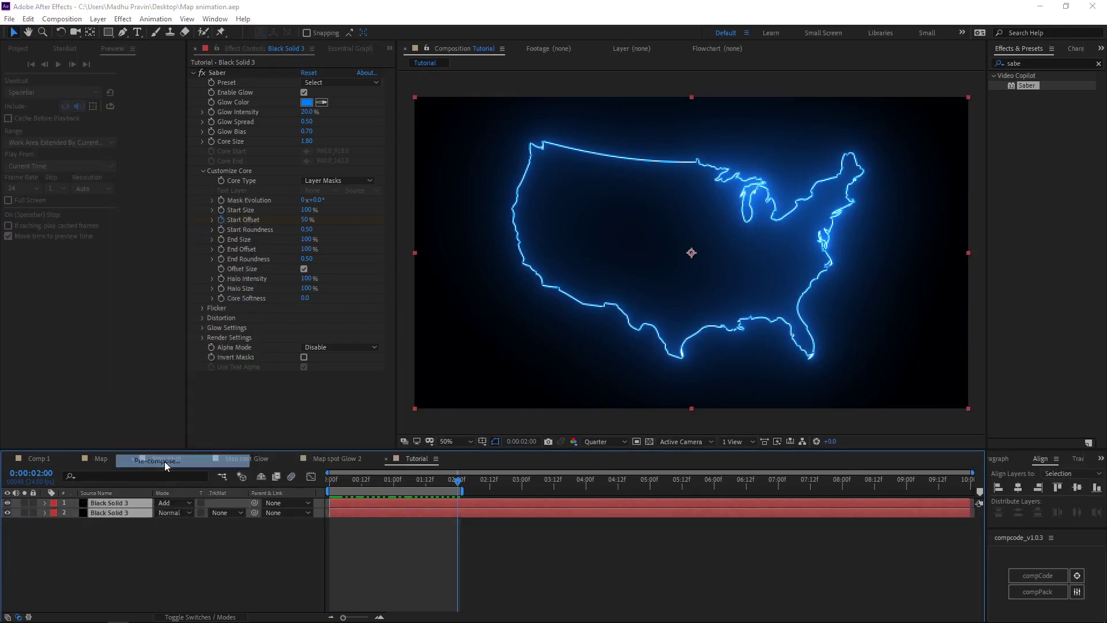
text(Map Animation)
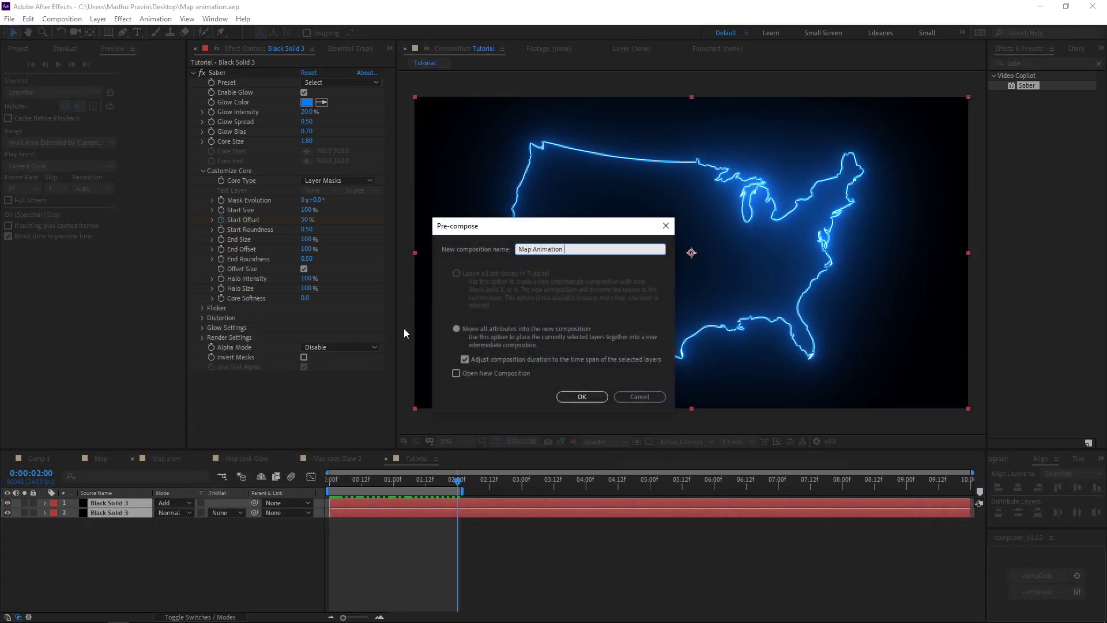
key(Return)
click(130, 521)
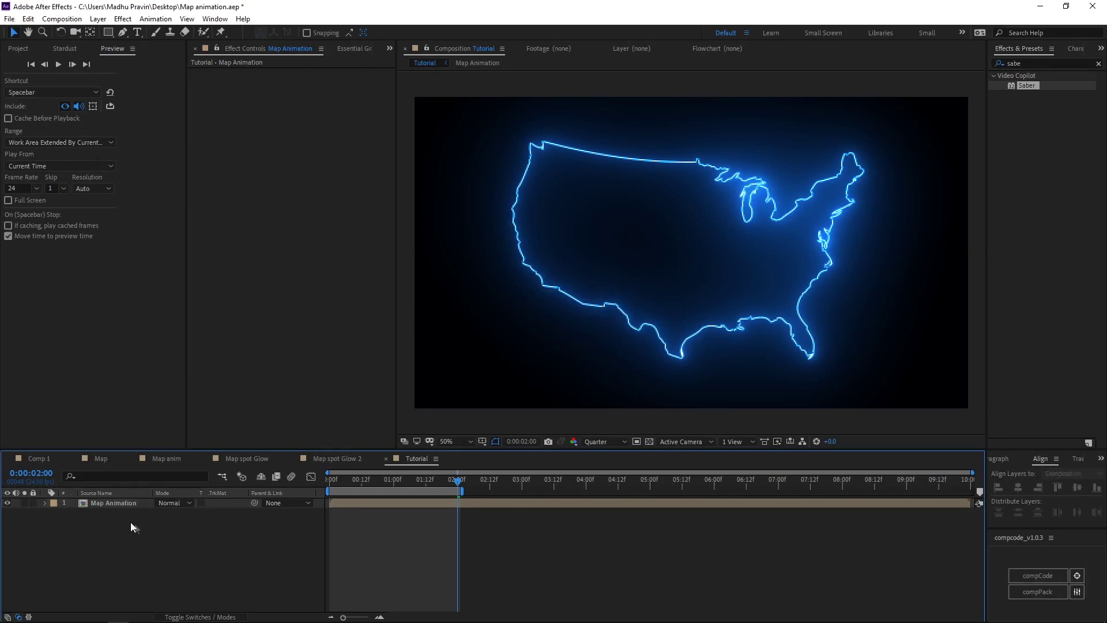
click(108, 504)
click(372, 480)
mouse_move(372, 483)
mouse_down()
mouse_move(410, 485)
mouse_move(363, 486)
mouse_move(376, 528)
mouse_move(429, 489)
mouse_move(465, 489)
mouse_up()
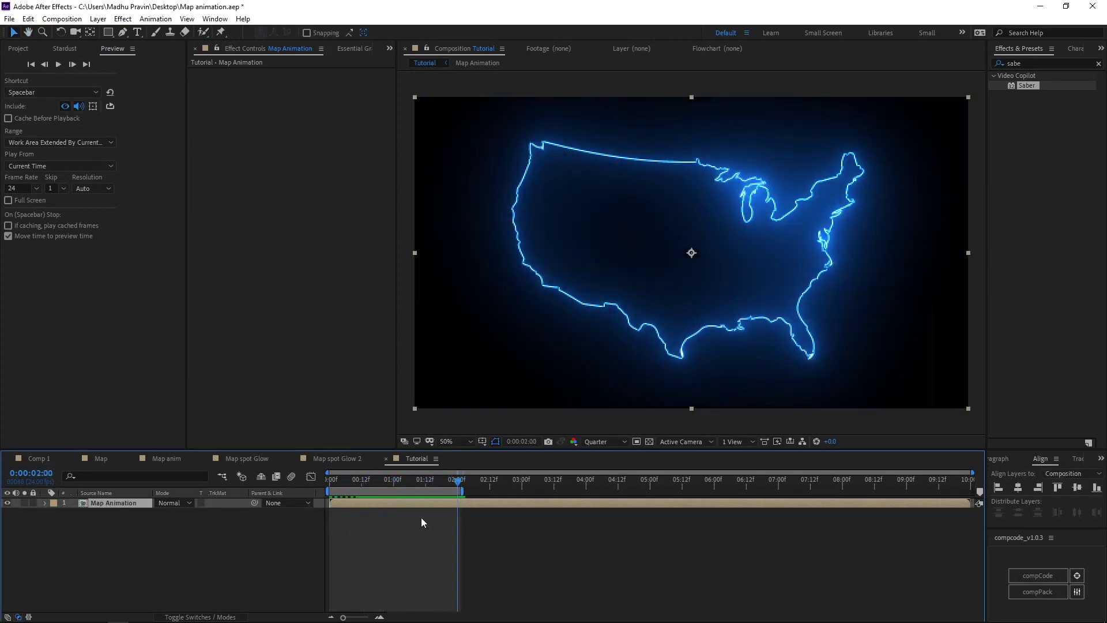
Step: Collapse the Main folder in the project and duplicate the Map Animation composition
click(17, 50)
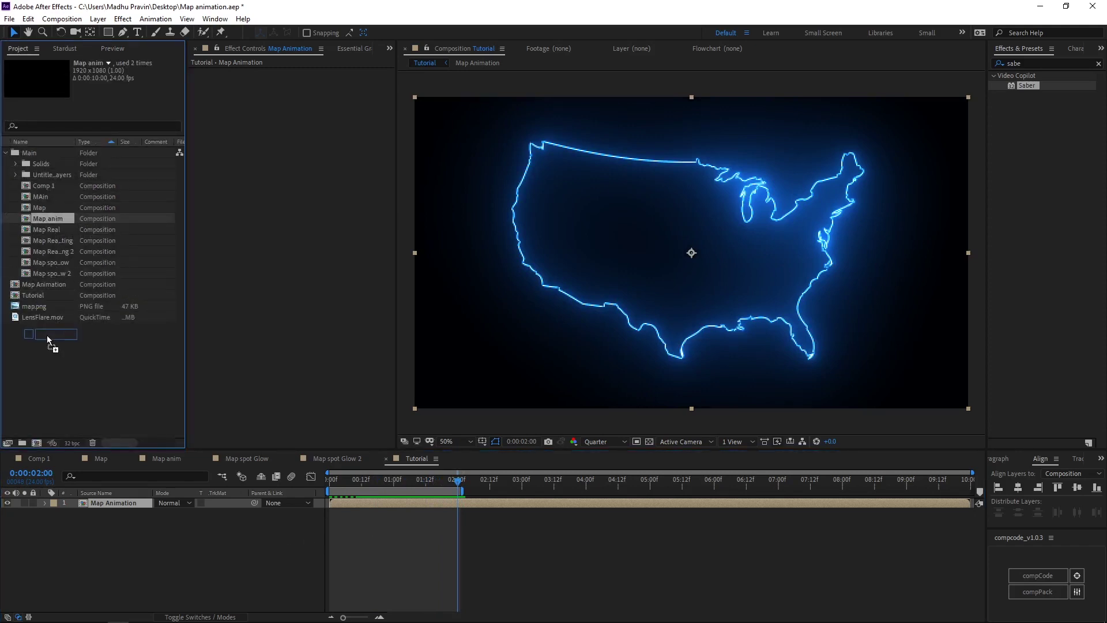
drag(47, 341, 47, 340)
click(6, 154)
key(ctrl+z)
click(34, 166)
key(ctrl+d)
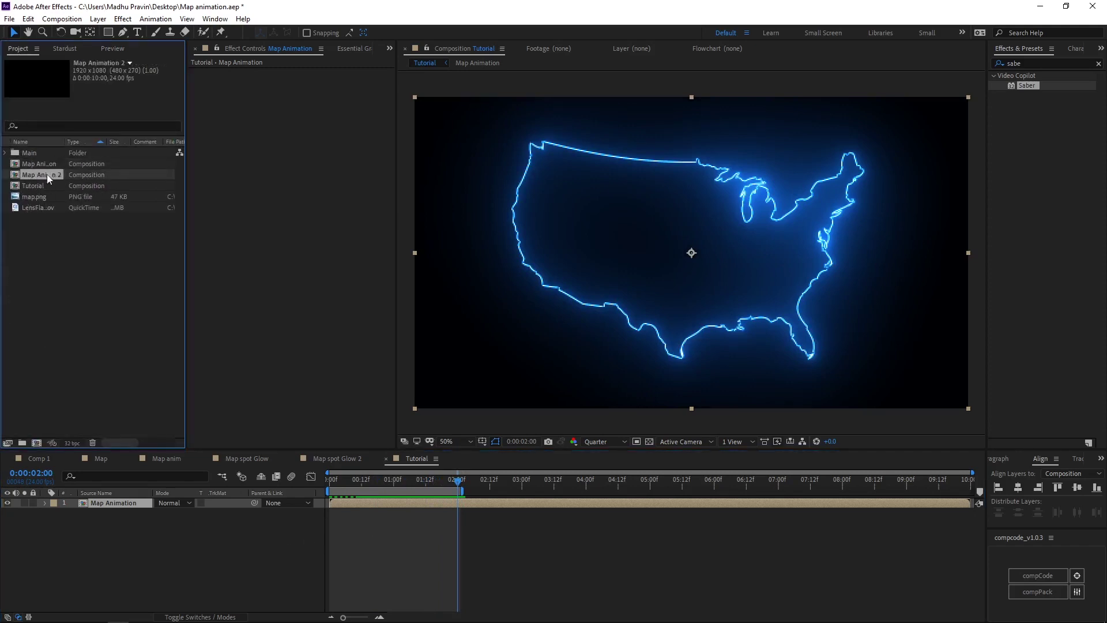
Step: Open the duplicated composition and rename it Map Animation Dot
double_click(46, 174)
key(ctrl+k)
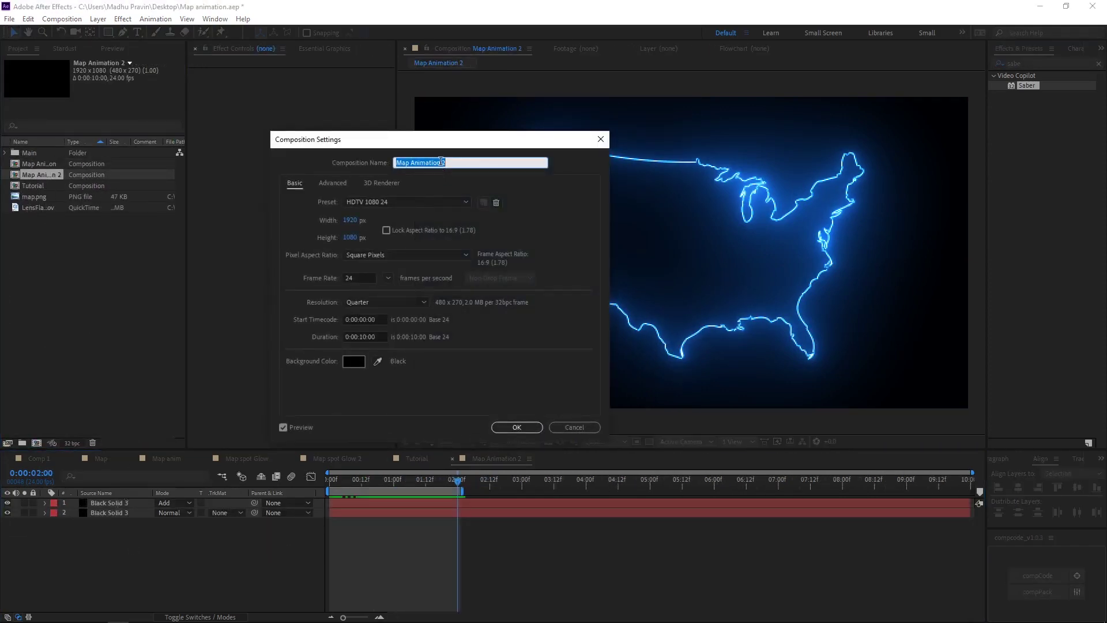
text(Dot)
key(Return)
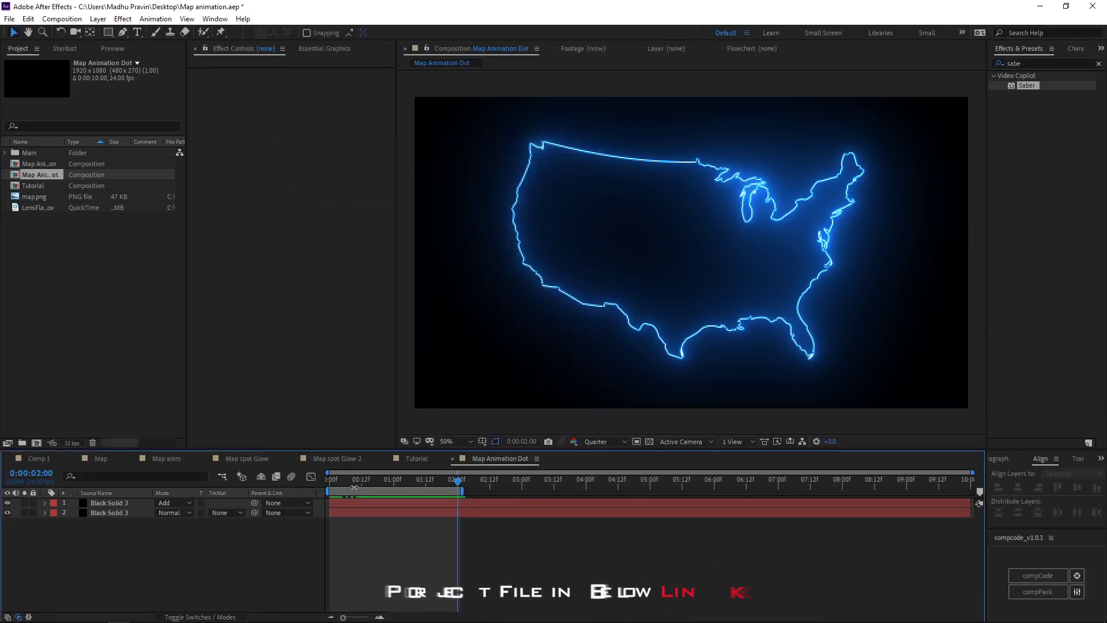
Step: Hide the upper Black Solid 3 layer and reduce the lower layer's Saber End Offset to 1%
click(386, 480)
drag(387, 480, 388, 480)
click(108, 503)
click(8, 503)
click(106, 512)
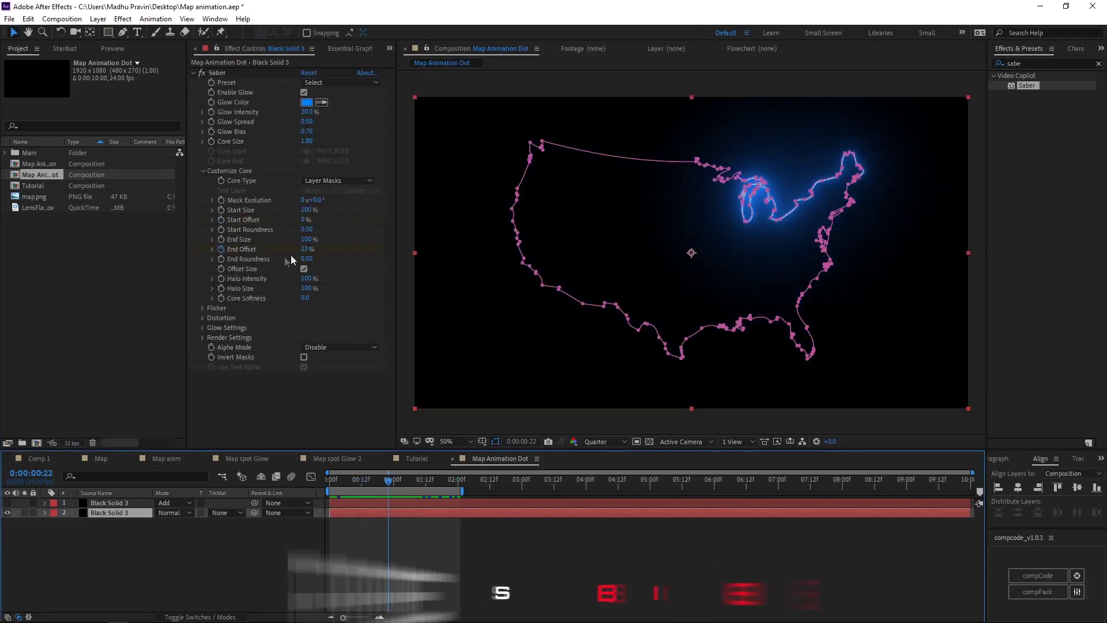
drag(305, 250, 277, 263)
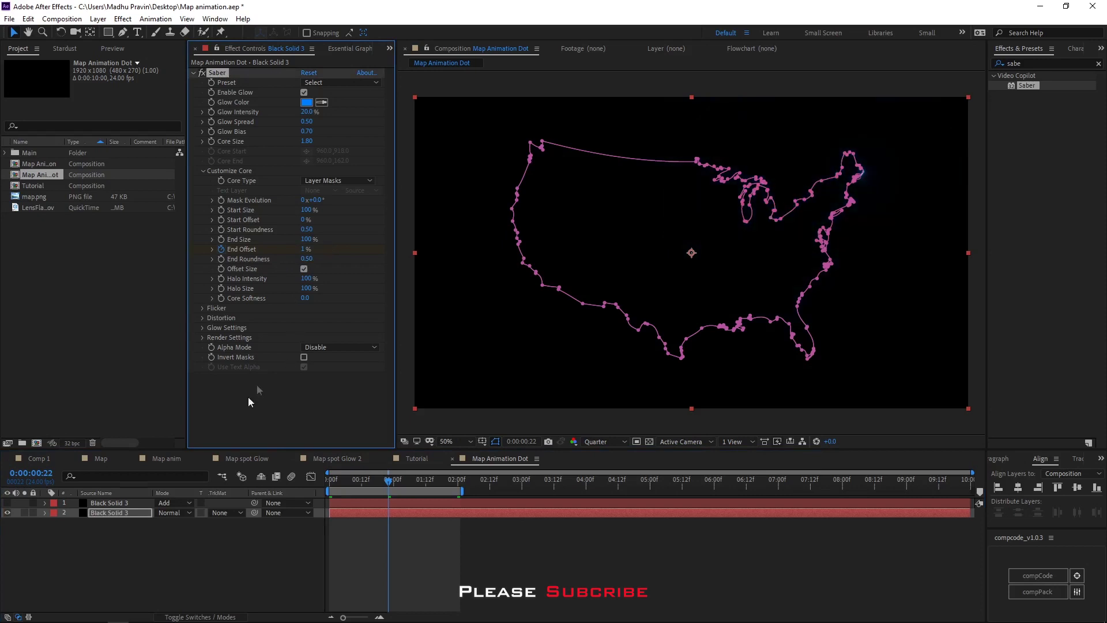
Step: Set the lower layer's Saber Glow Intensity to 50%, Glow Bias to 0.50 and Core Size to 5
click(306, 112)
text(50)
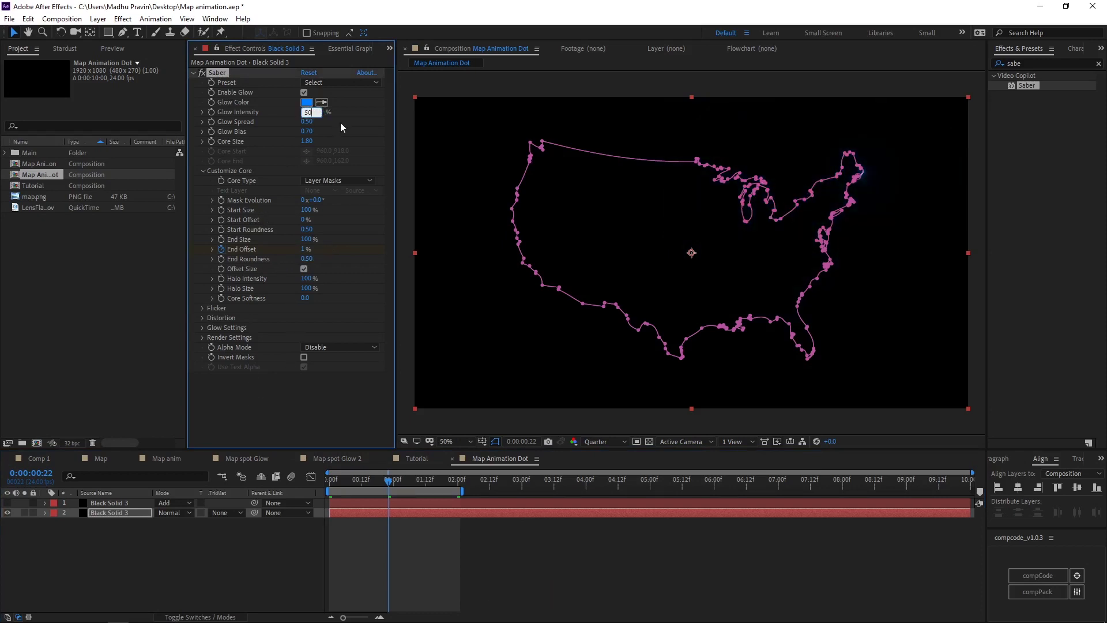
key(Tab)
key(Tab)
text(0.5)
key(Tab)
text(5)
key(Return)
Step: Reveal the lower layer's keyframes and remove all End Offset keyframes so that it holds 1%
click(365, 531)
drag(378, 482, 396, 479)
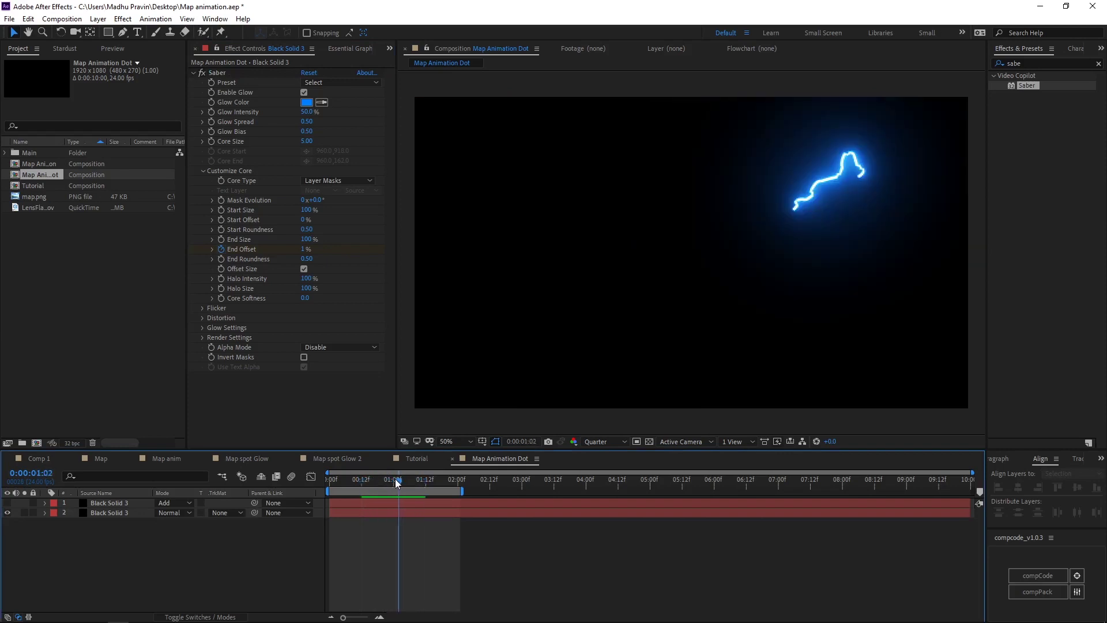
click(381, 512)
key(u)
click(388, 481)
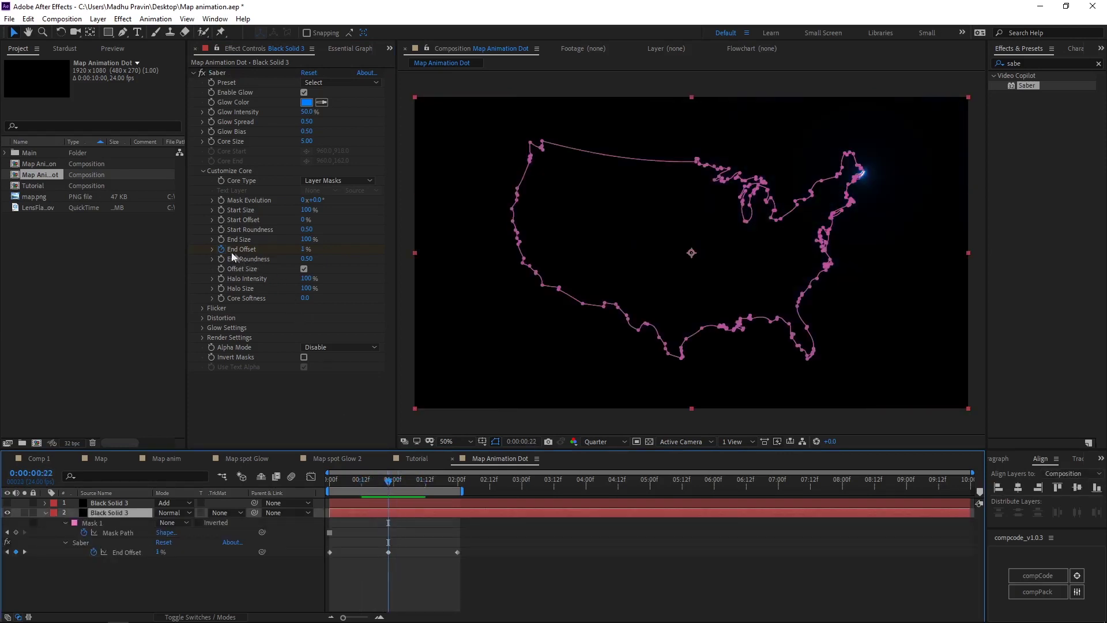
click(221, 249)
Step: Keyframe the lower layer's Mask Evolution at 0° on the first frame and 180° at 2 seconds
key(Home)
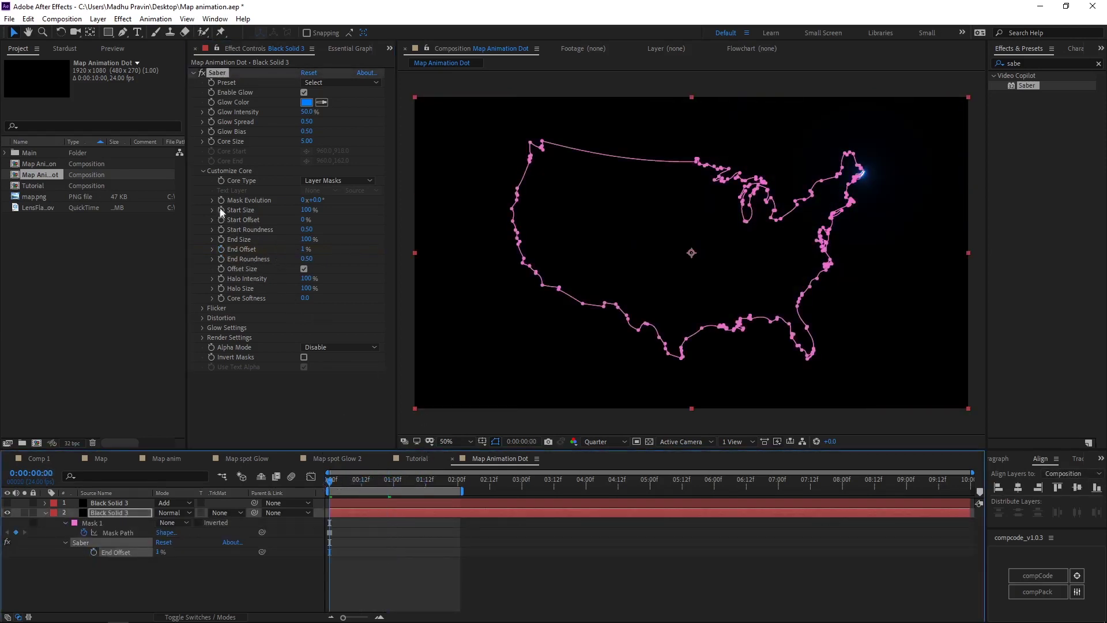
click(457, 479)
drag(317, 200, 325, 202)
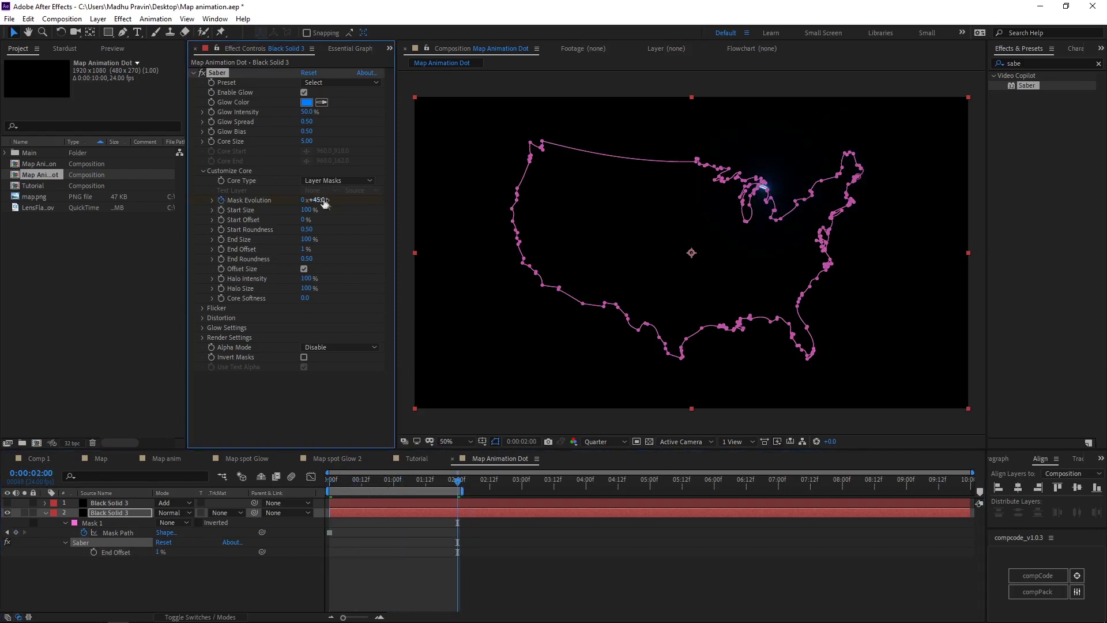
click(323, 201)
text(200)
key(Return)
Step: Play the moving dot animation from the first frame
drag(346, 482, 329, 482)
key(space)
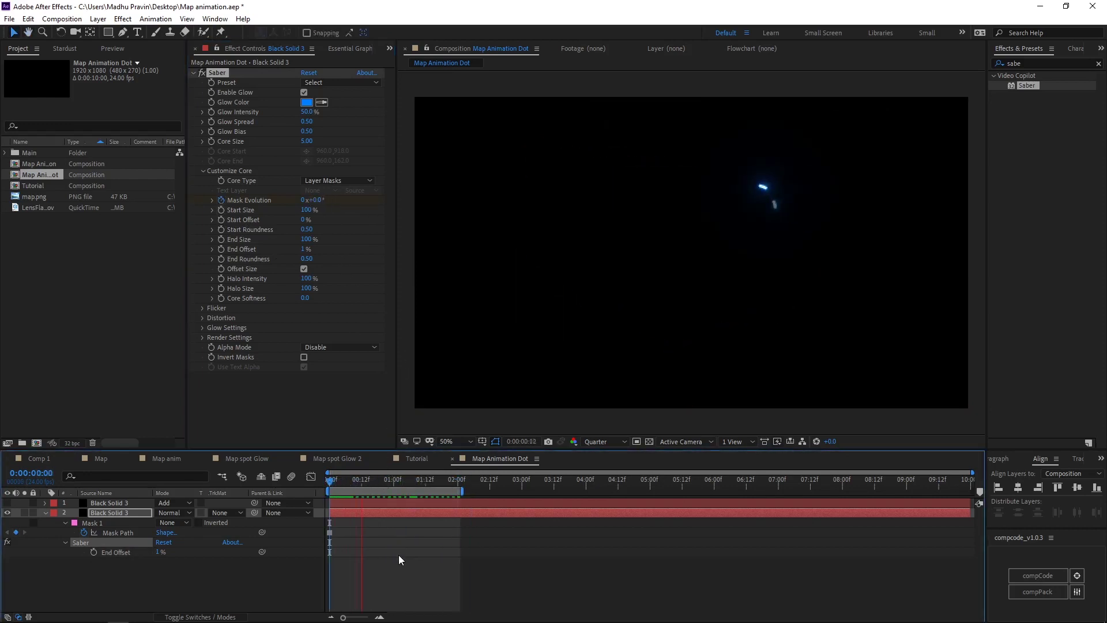
key(space)
key(space)
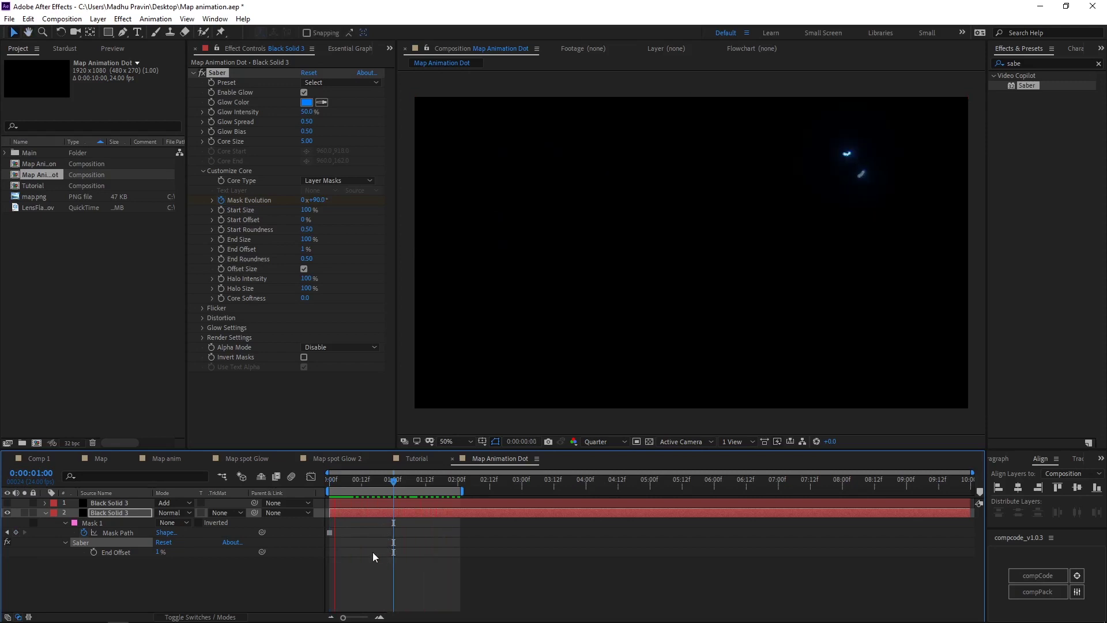
key(space)
Step: Duplicate the Map Animation Dot composition in the project and open the copy
click(52, 260)
click(42, 165)
click(46, 176)
key(ctrl+d)
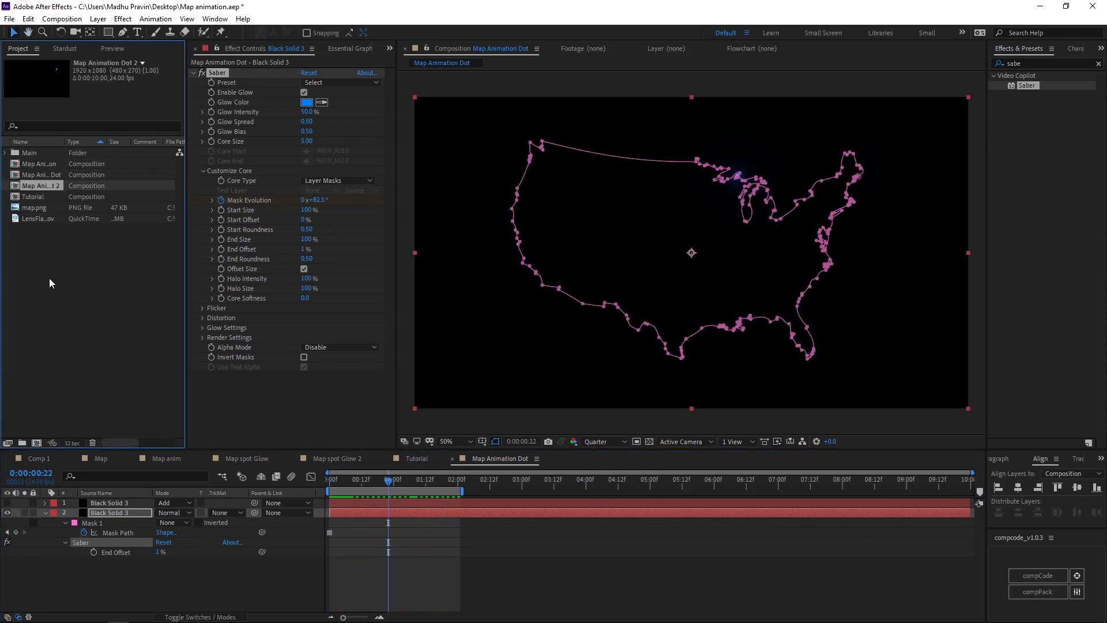
double_click(37, 190)
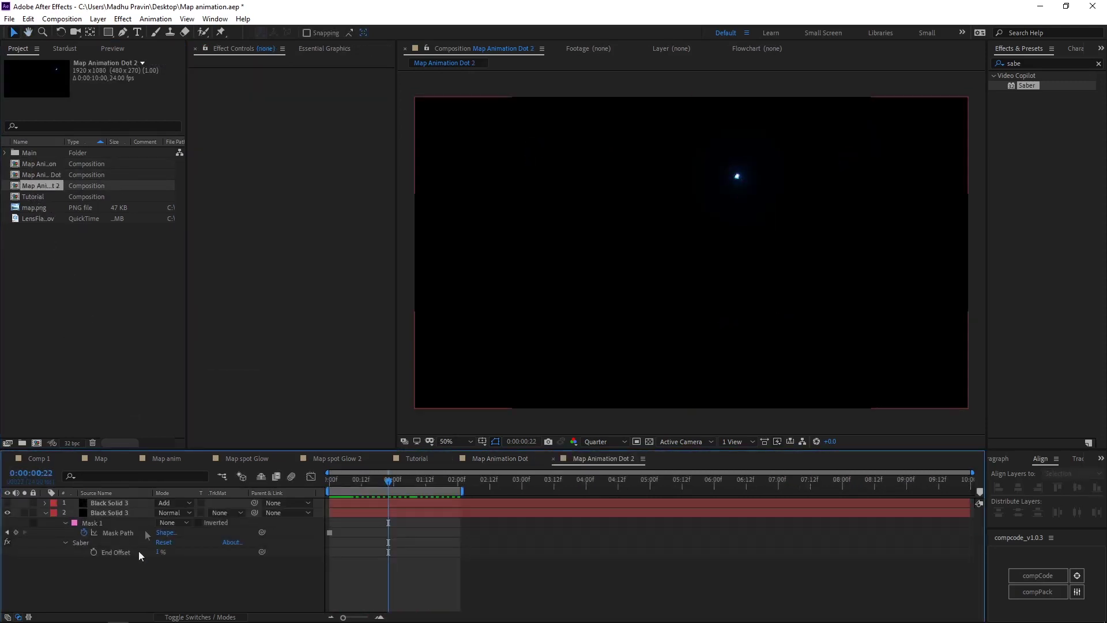
Step: In Map Animation Dot 2, show the upper Black Solid 3 layer with its keyframes and hide the lower layer
click(46, 513)
click(95, 514)
click(101, 504)
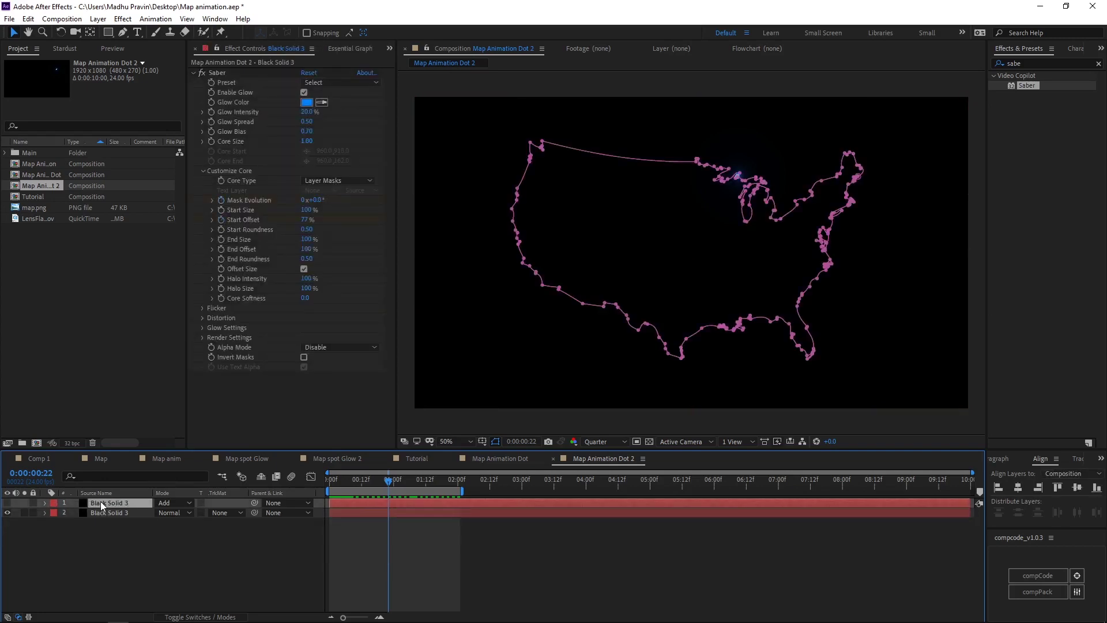
key(End)
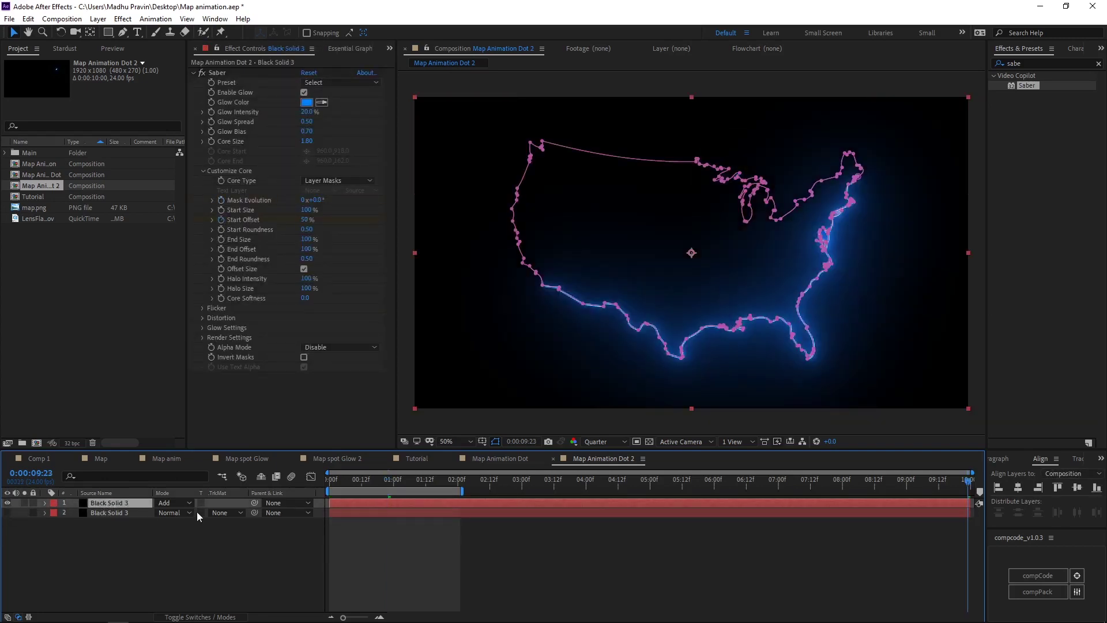
key(u)
Step: Set the upper layer's Saber Start Offset to 100% at the first frame and remove its keyframes
key(Home)
mouse_move(340, 485)
mouse_down()
mouse_move(333, 491)
mouse_move(351, 487)
mouse_move(327, 484)
mouse_up()
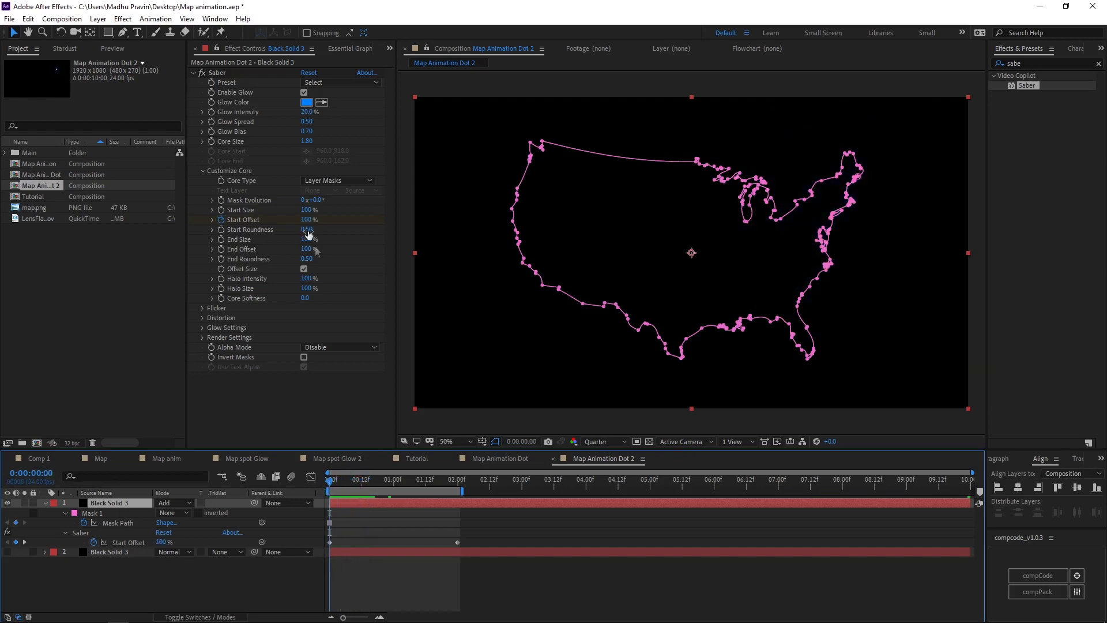
click(308, 220)
text(100)
key(Return)
click(94, 543)
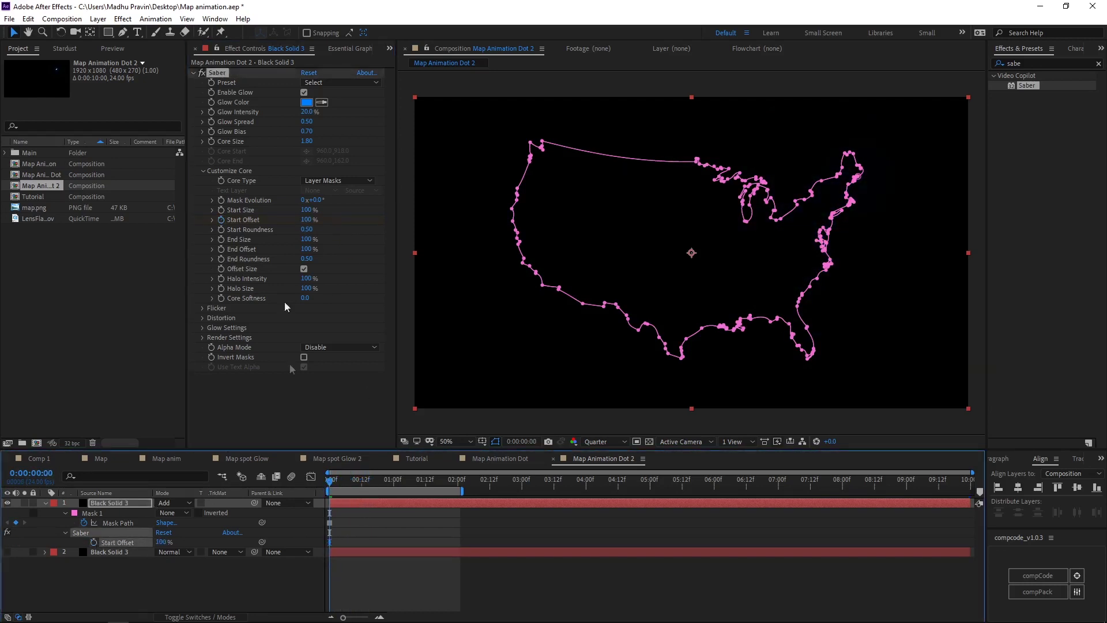
Step: Keyframe the upper layer's Mask Evolution at 0° on the first frame and -180° at 2 seconds
click(222, 200)
drag(346, 482, 386, 484)
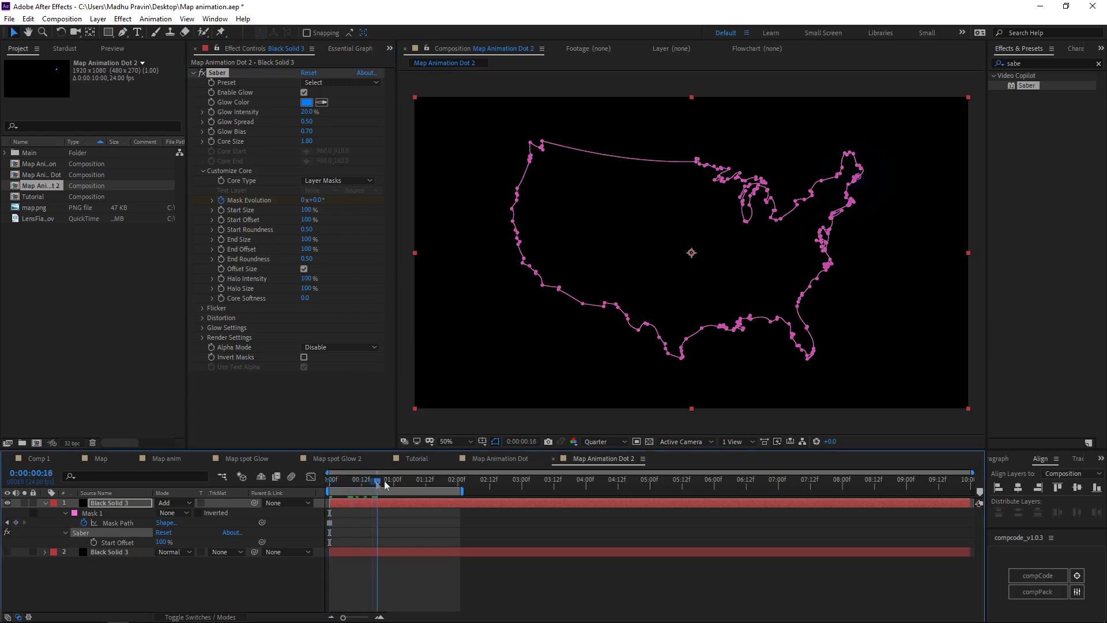
click(316, 199)
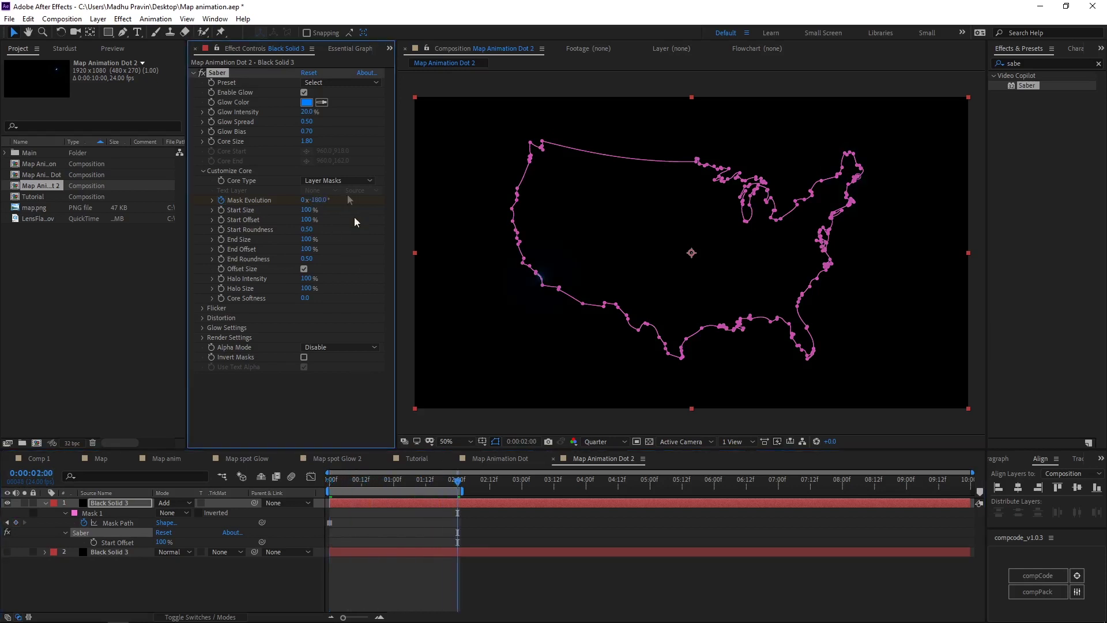
Step: Set the upper layer's Saber Glow Intensity to 50% and Core Size to 5
drag(430, 482, 418, 490)
click(306, 112)
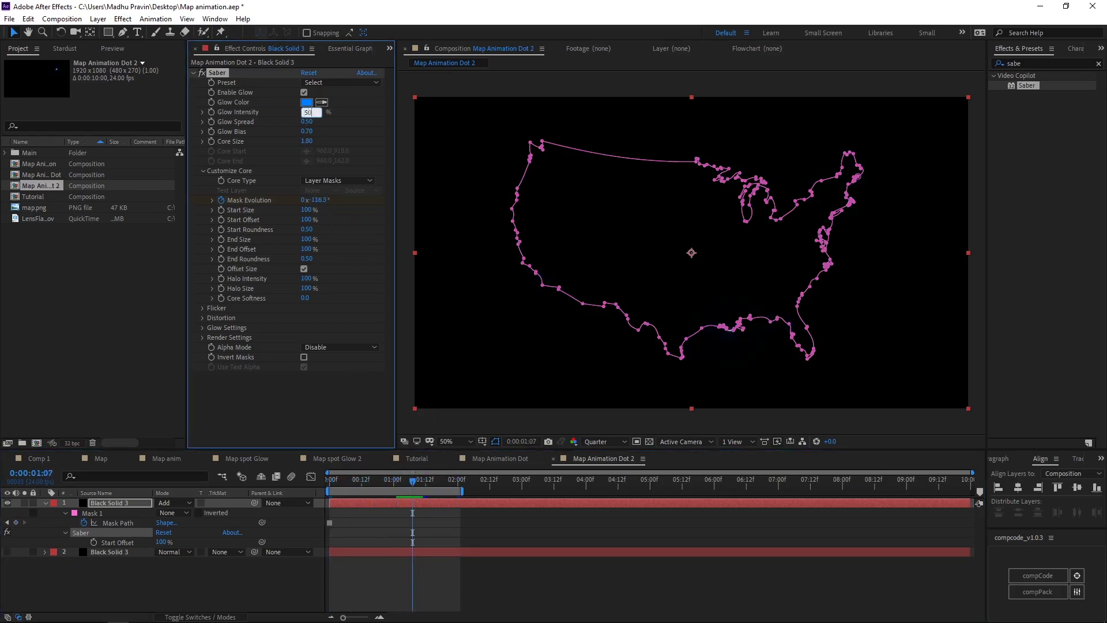
click(499, 421)
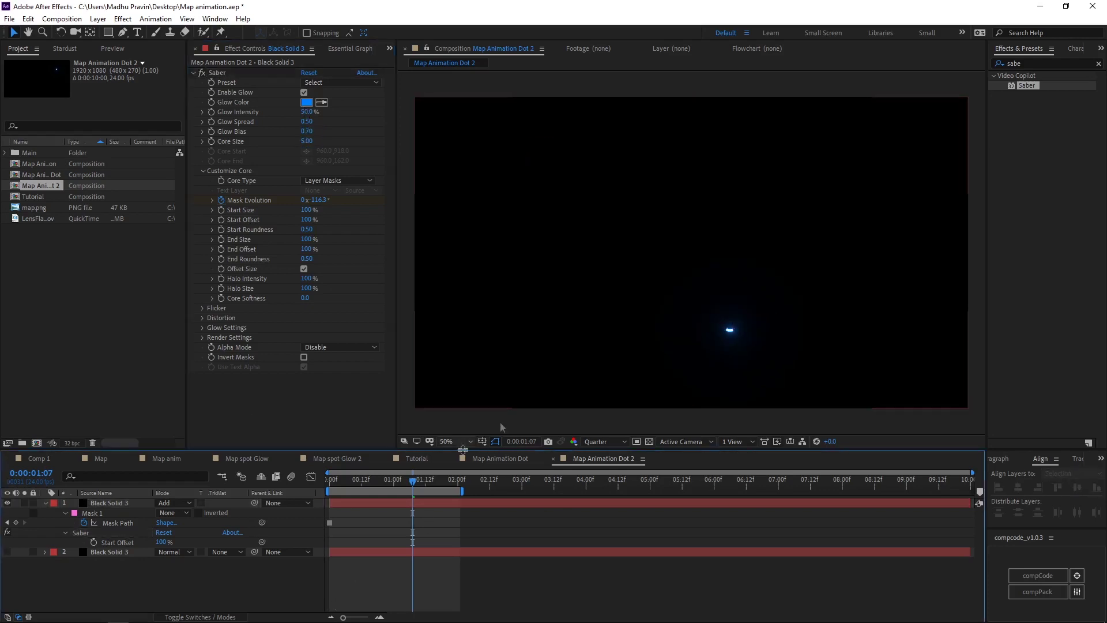
Step: Play the second dot's animation from the start and check the lower layer's Saber settings
drag(369, 482, 320, 483)
key(space)
key(space)
click(108, 553)
click(127, 571)
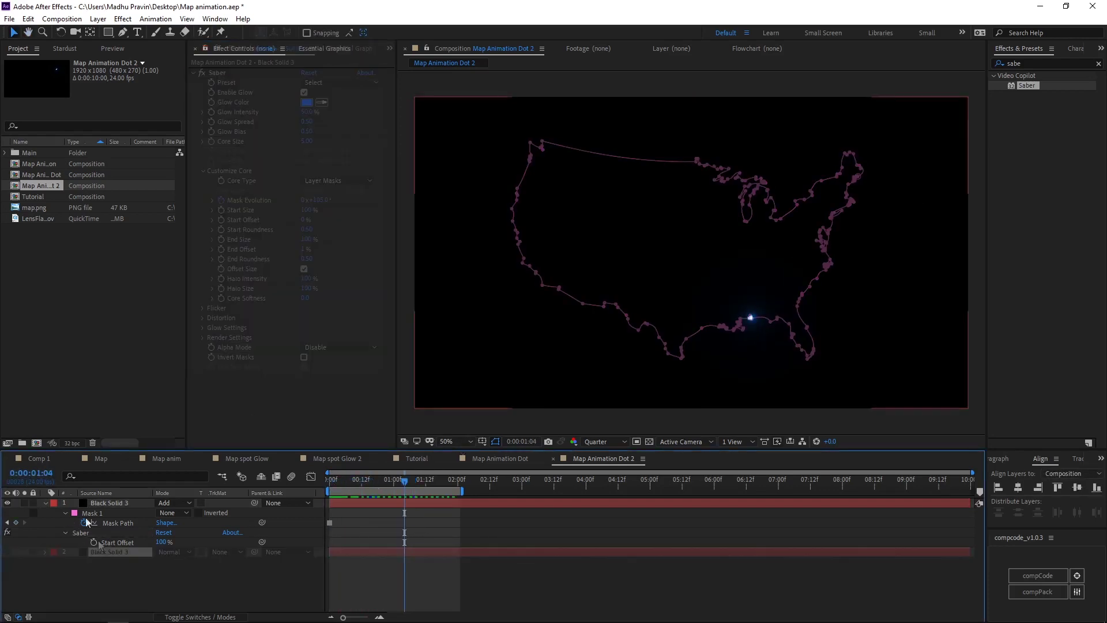
Step: Add both dot compositions above Map Animation in the Tutorial composition and set their blending mode to Add
click(416, 458)
click(122, 524)
ctrl+click(44, 175)
drag(38, 183, 323, 528)
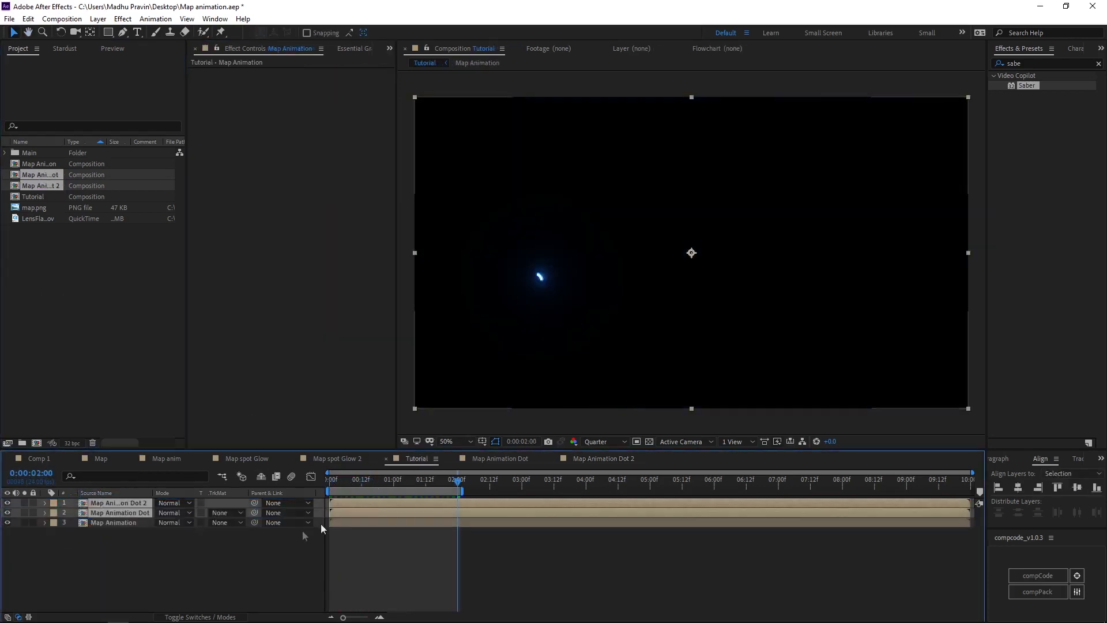
click(187, 503)
click(223, 253)
drag(349, 482, 372, 483)
Step: Apply CC Radial Fast Blur to the Map Animation Dot layer with Zoom set to Brightest and Amount 93
click(113, 514)
click(1029, 64)
text(radial)
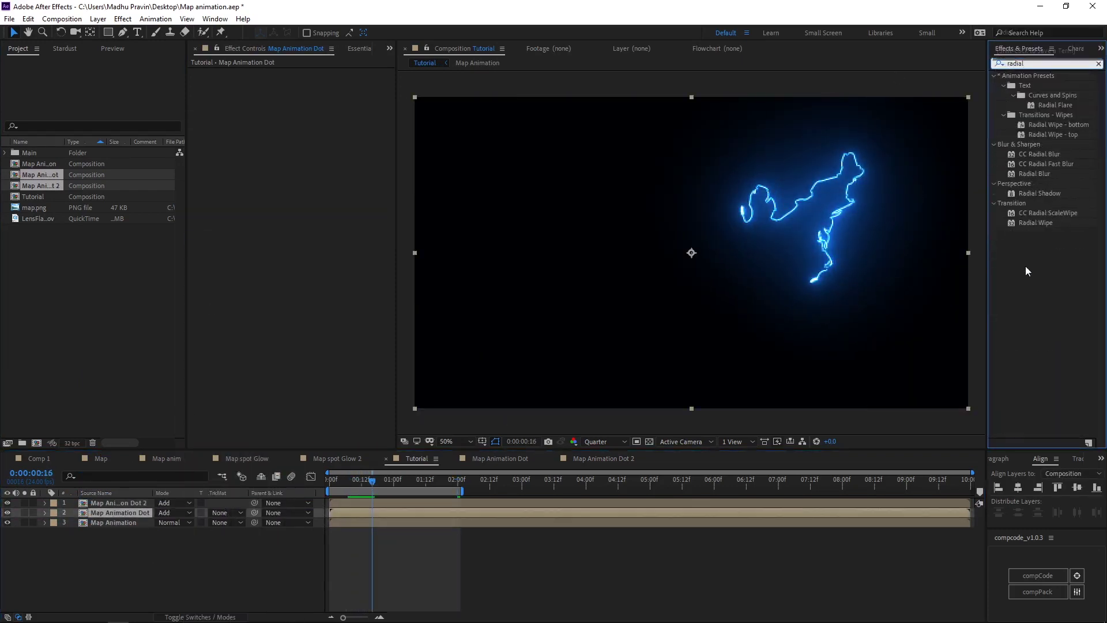
drag(1046, 164, 122, 516)
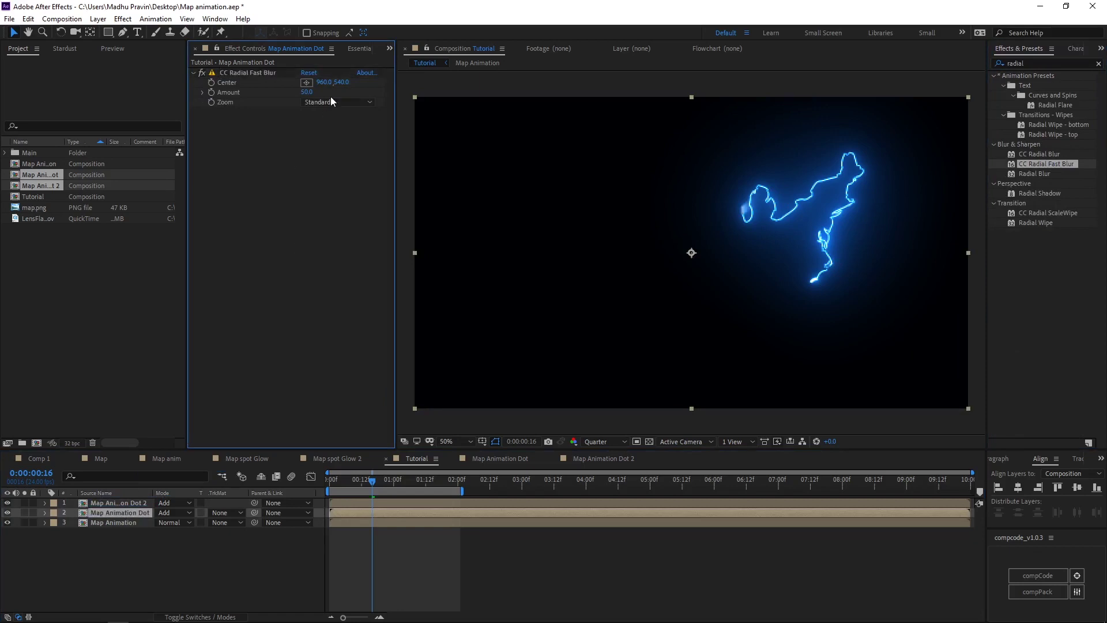
click(334, 127)
drag(306, 93, 330, 92)
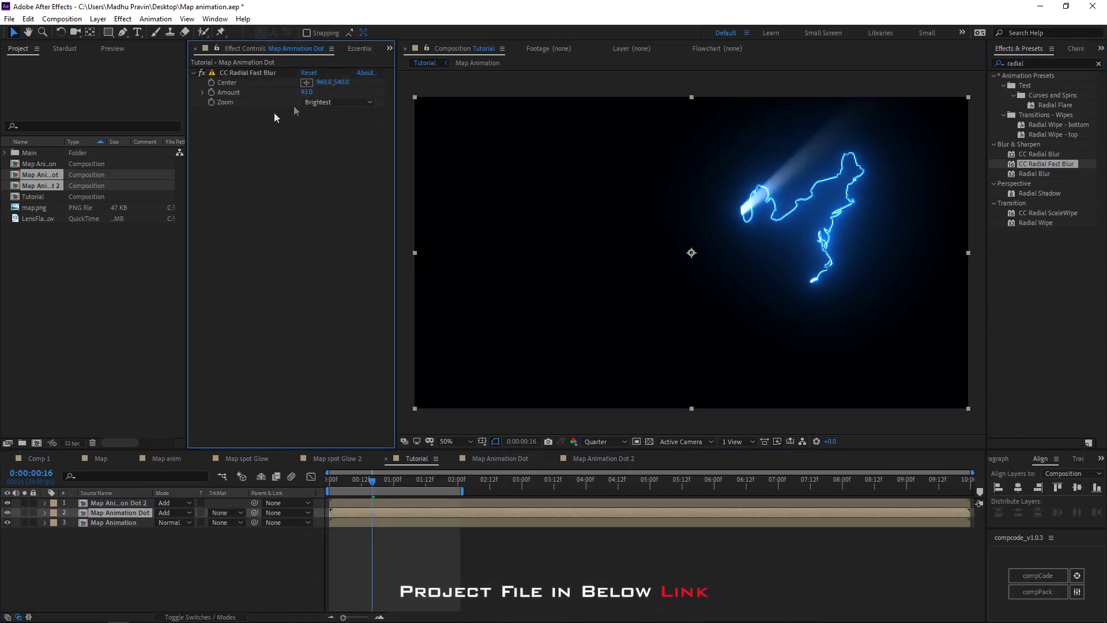
Step: Add the expression wiggle(5,700) to CC Radial Fast Blur's Center on the Map Animation Dot layer and preview the moving rays
alt+click(212, 83)
text(wi)
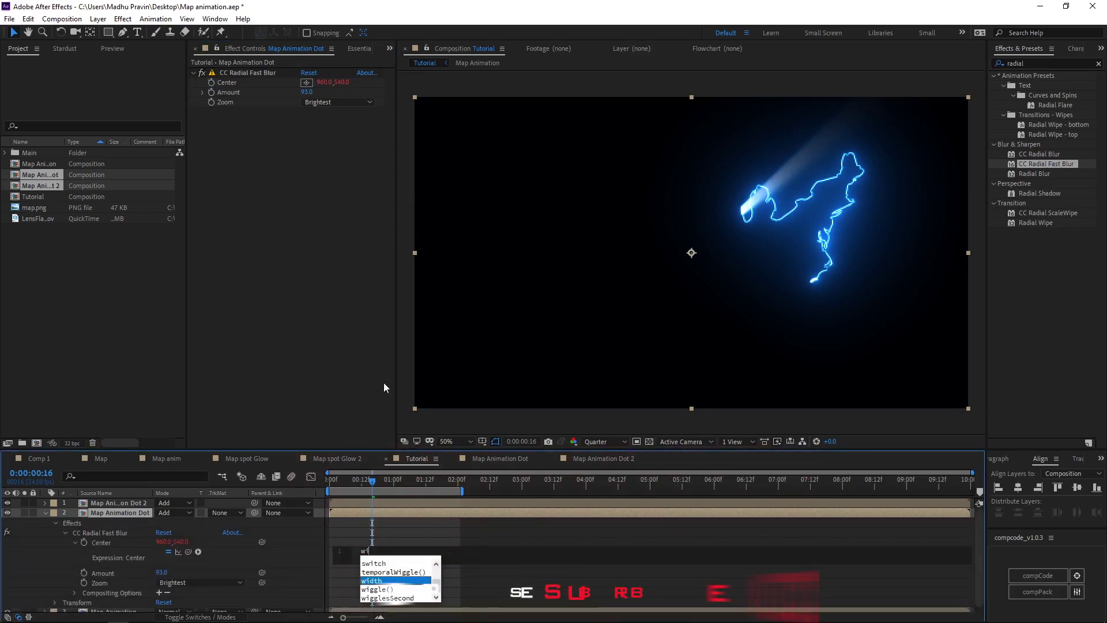
text(ggle(5)
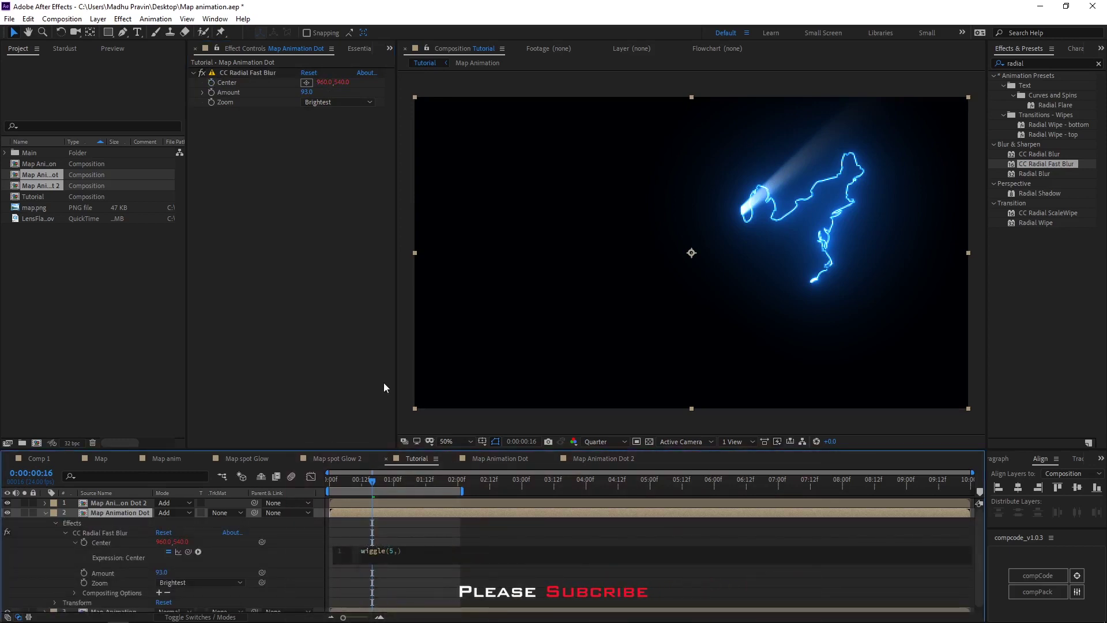
text(,700)
click(366, 535)
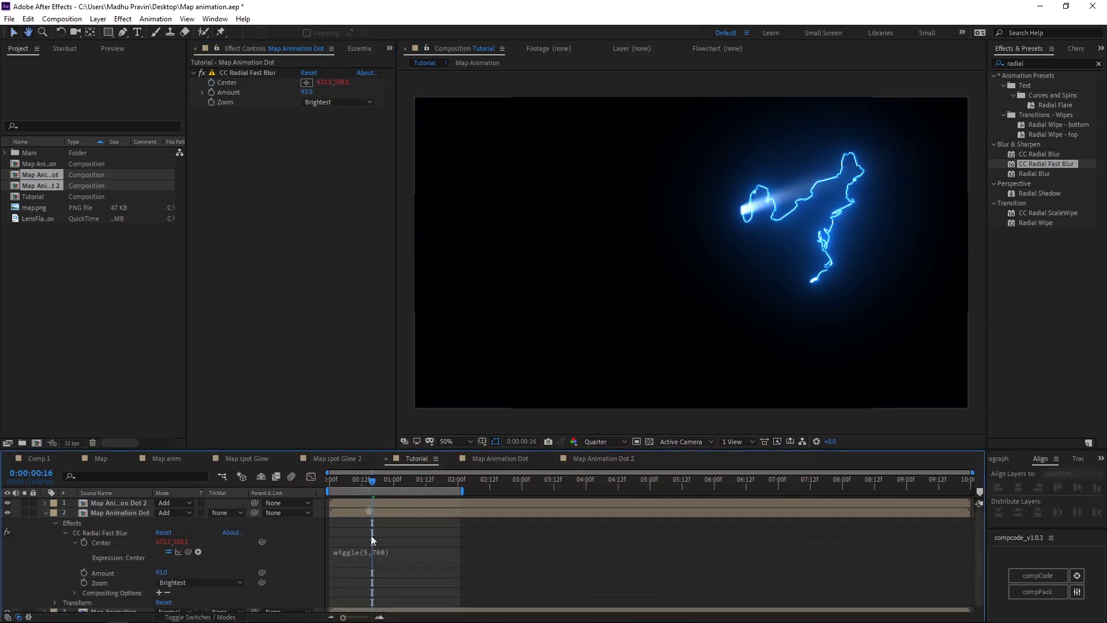
mouse_move(343, 482)
mouse_down()
mouse_move(333, 483)
mouse_move(437, 487)
mouse_up()
Step: Convert the blur Center's wiggle expression to keyframes and play the result
right_click(107, 545)
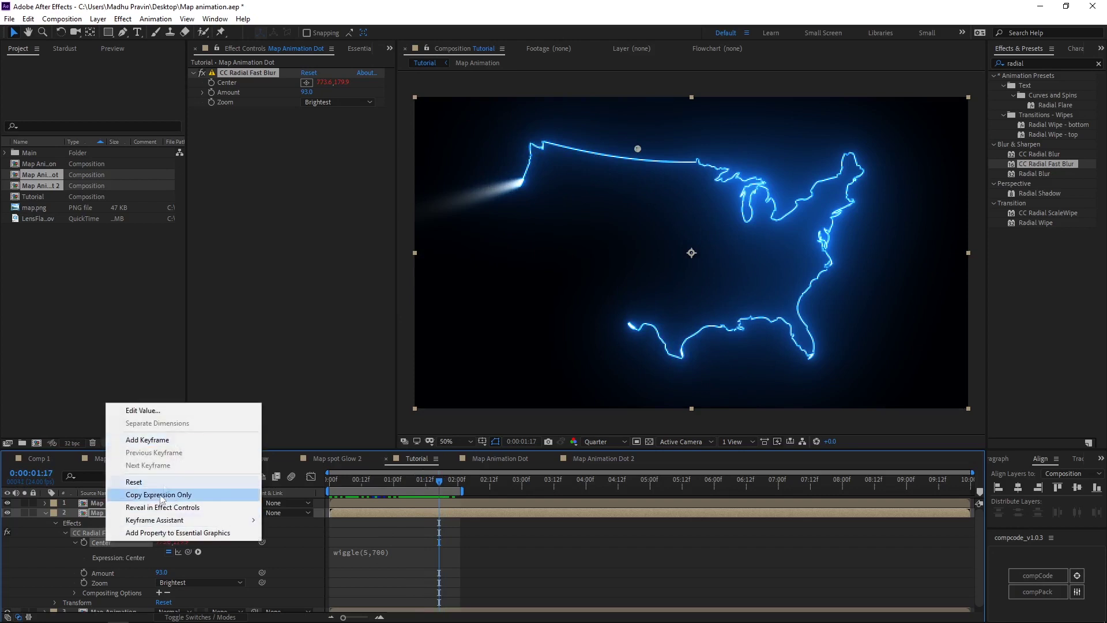
mouse_move(173, 516)
click(328, 418)
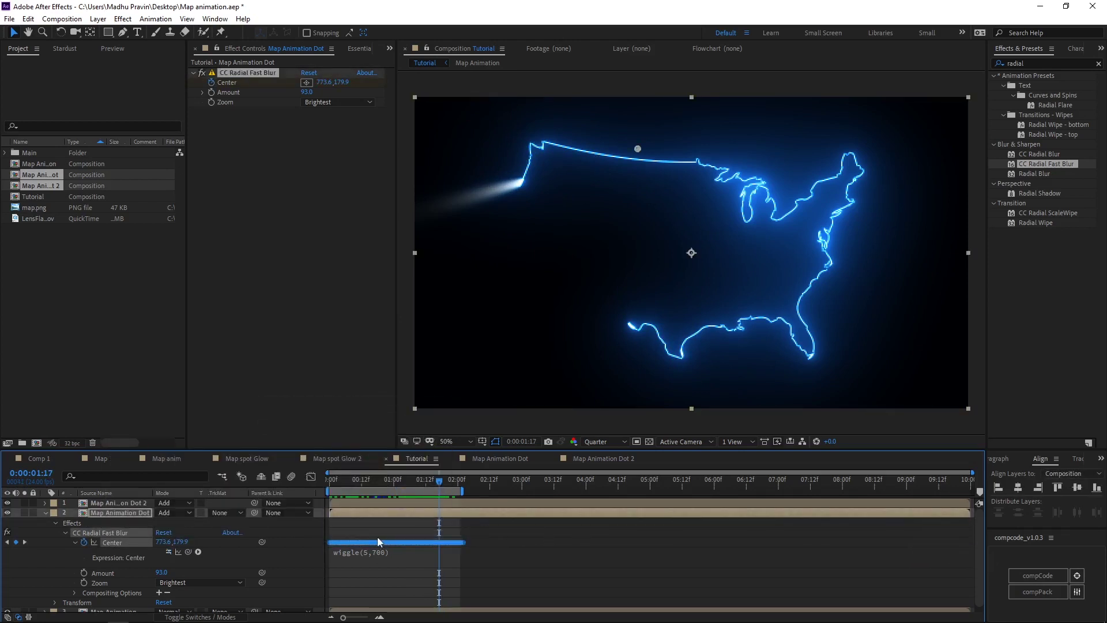
click(45, 512)
key(space)
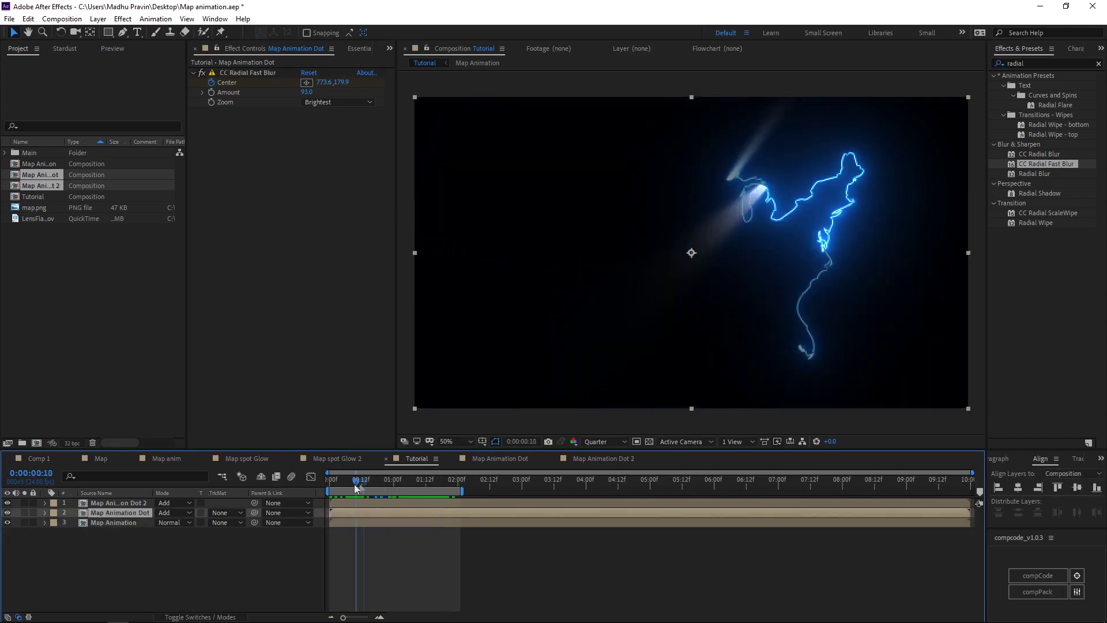
Step: Add a white point light with 100% intensity at the top of the Tutorial composition's layer stack
right_click(137, 557)
click(323, 471)
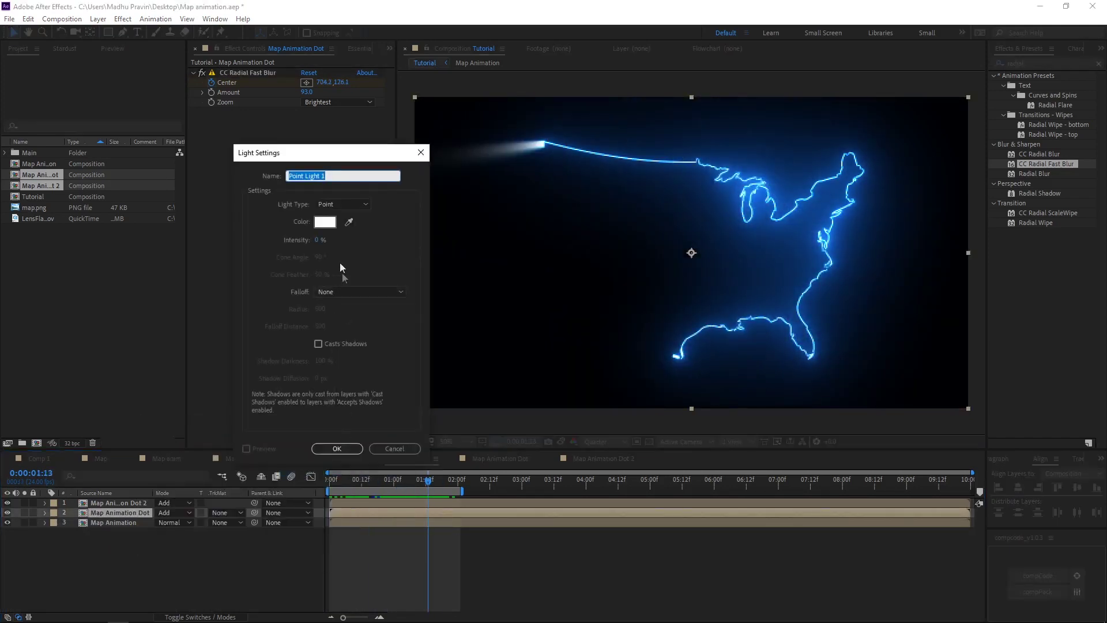
click(318, 240)
text(100)
key(Return)
drag(120, 513, 107, 499)
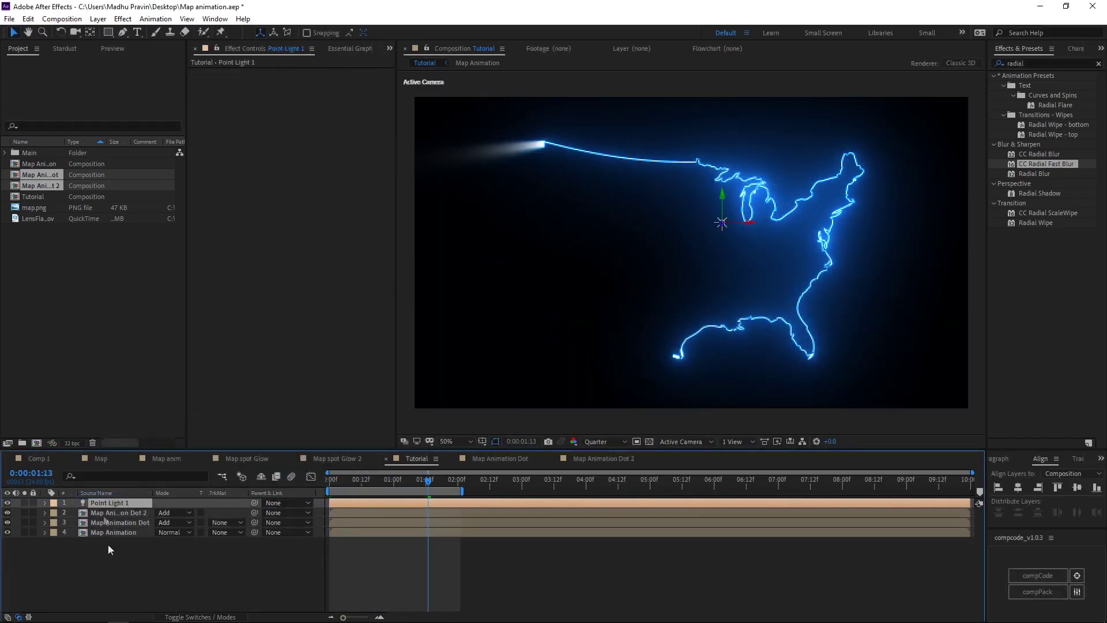
Step: Place Black Solid 3 from the Main folder's Solids beneath the Map Animation layer
click(54, 331)
click(5, 152)
click(16, 164)
drag(60, 196, 103, 541)
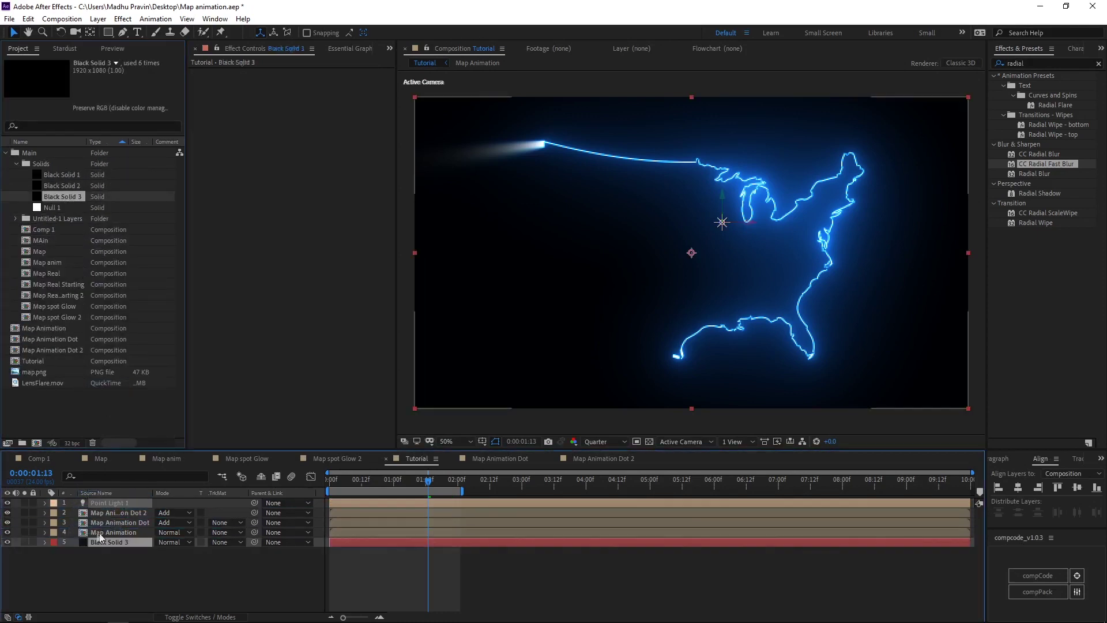
Step: Apply the Video Copilot Optical Flares effect to the Black Solid 3 layer
click(1099, 64)
click(994, 331)
drag(1039, 350, 109, 542)
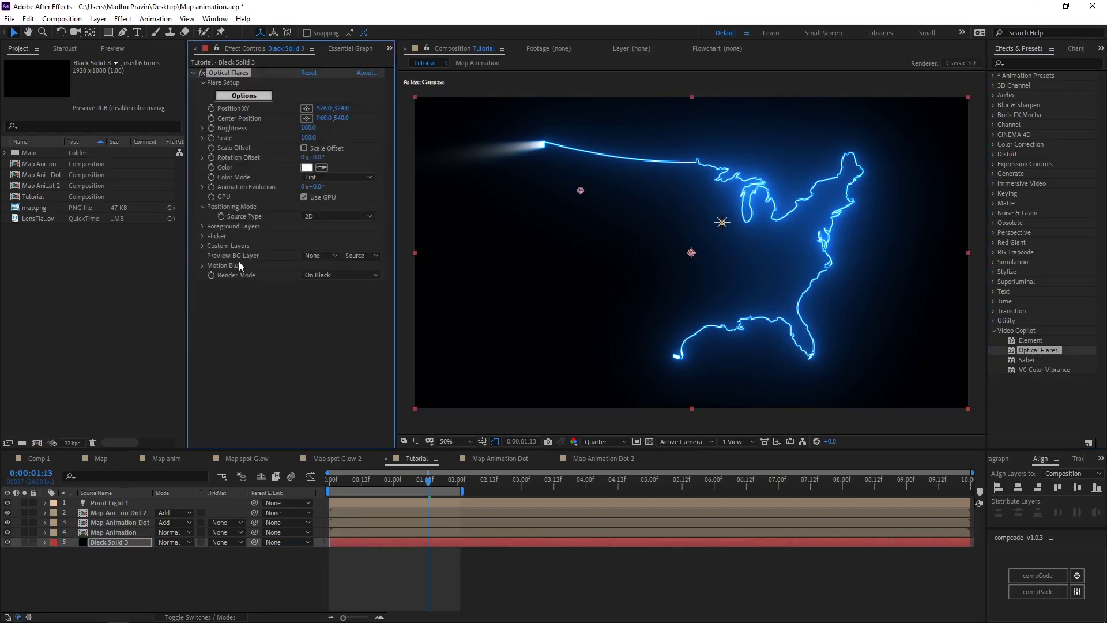
Step: Load the Purple Bird flare from the Light presets in the Optical Flares options
click(244, 95)
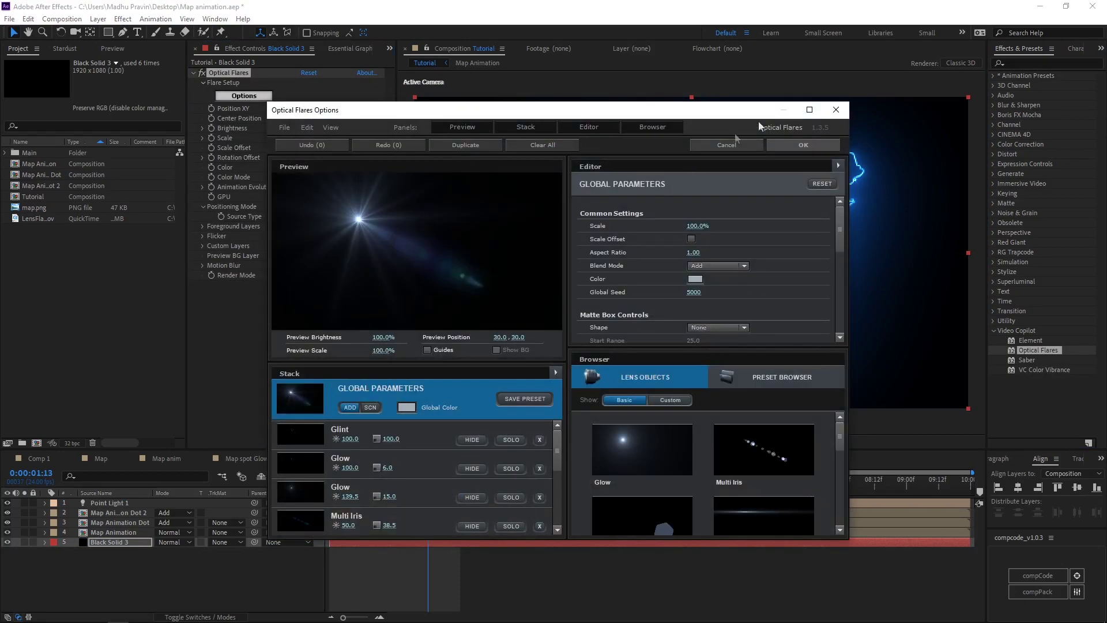
click(809, 109)
double_click(726, 467)
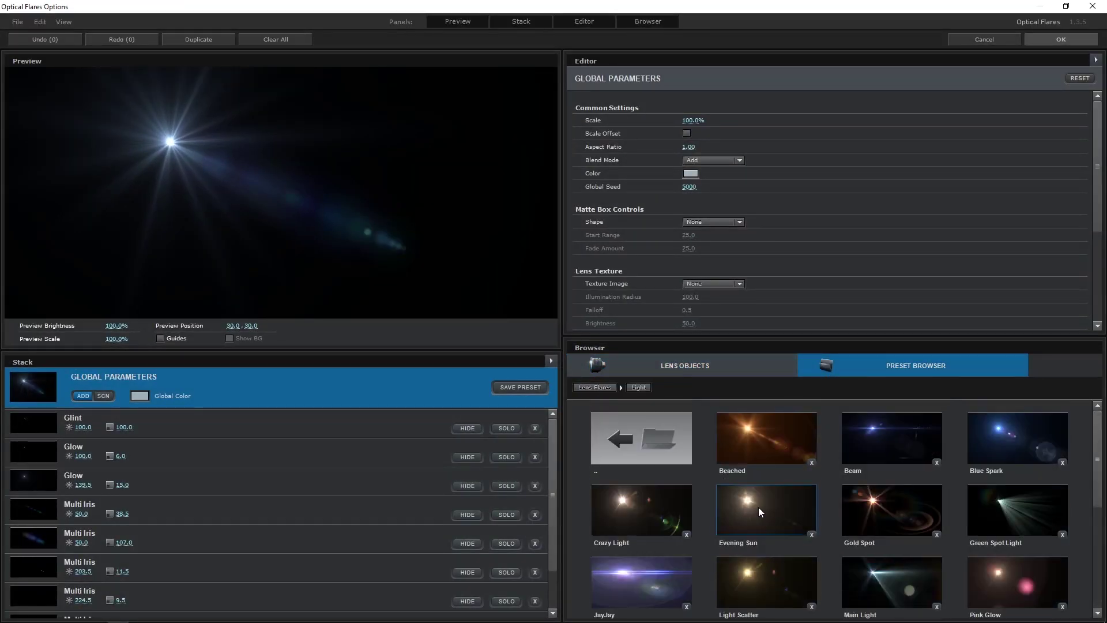
click(1006, 505)
scroll(797, 514, down, 3)
click(641, 493)
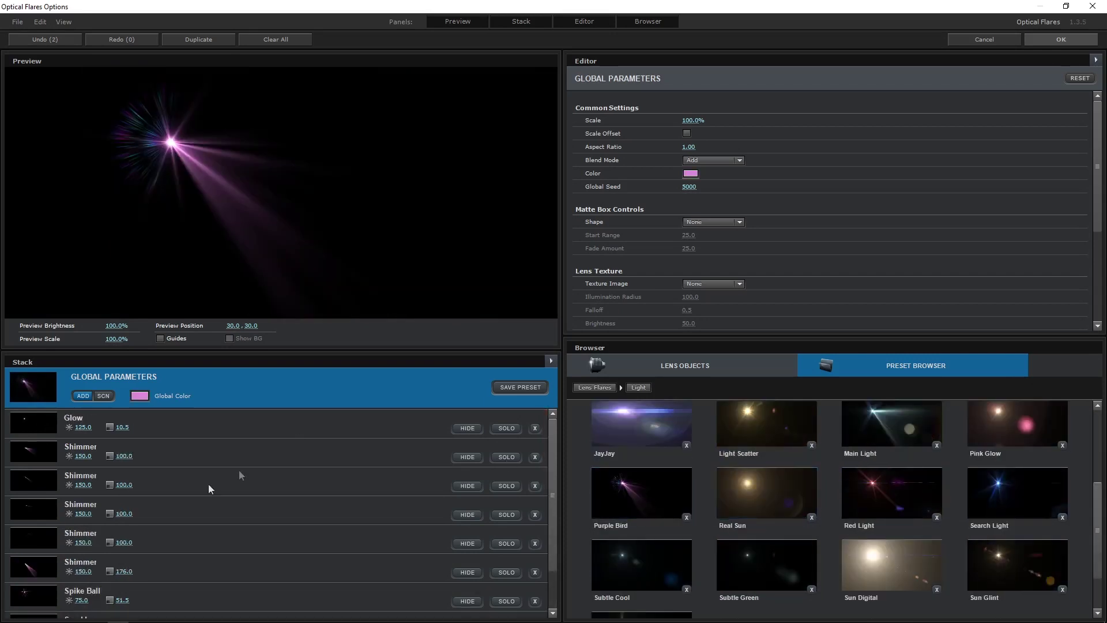
Step: Hide both Sparkle elements and the Spike Ball in the flare's stack and apply the flare setup
scroll(210, 487, down, 3)
click(462, 580)
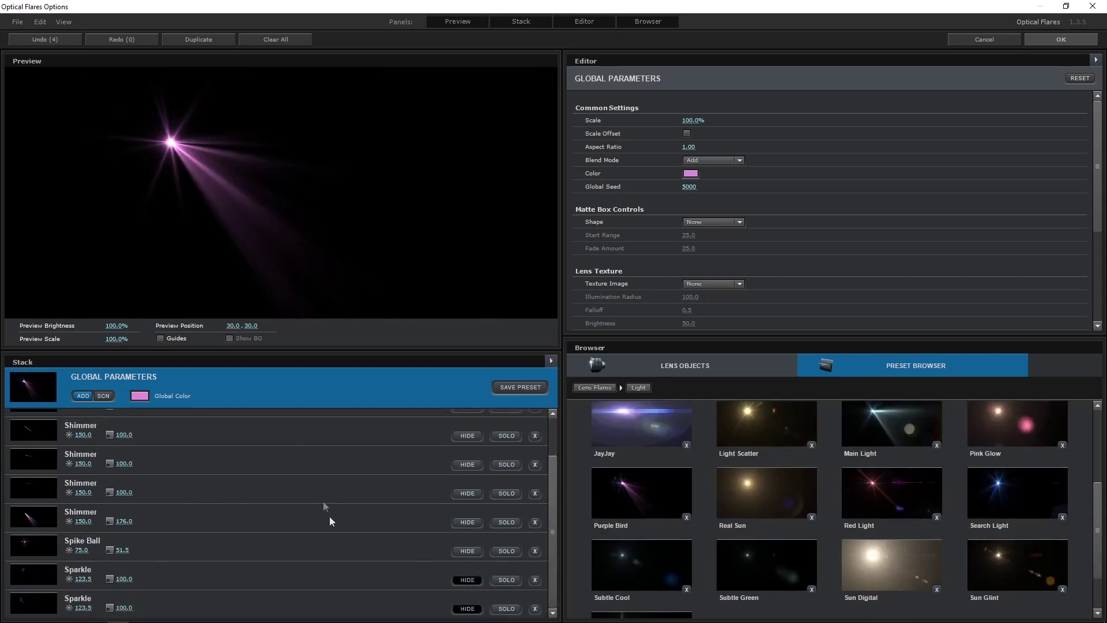
scroll(202, 477, up, 2)
click(426, 434)
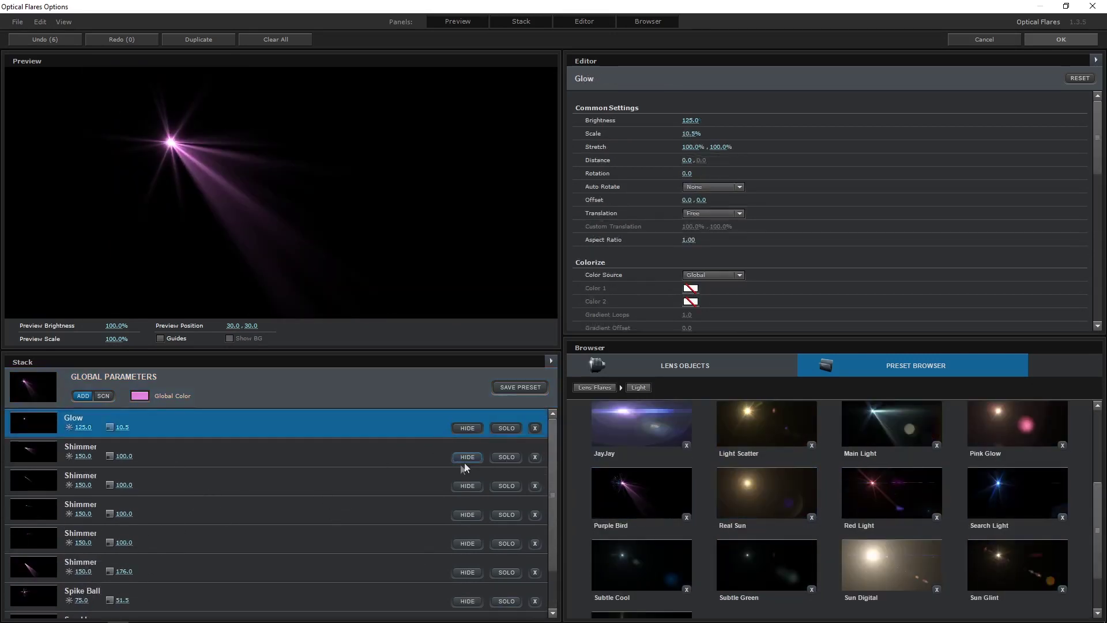
click(461, 548)
scroll(419, 534, down, 2)
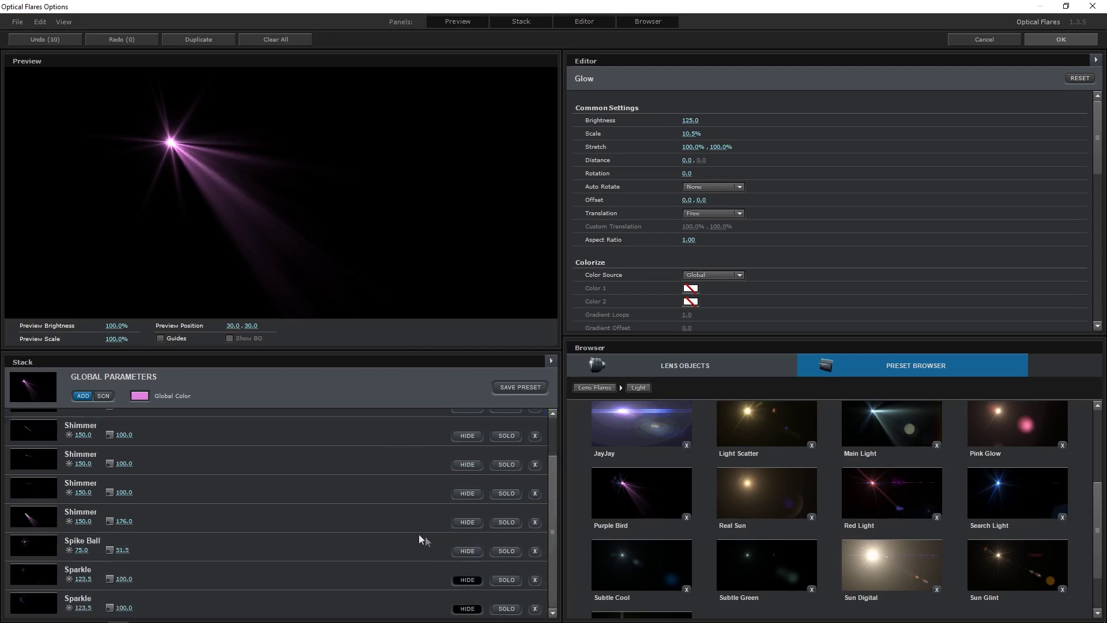
click(466, 551)
click(1056, 39)
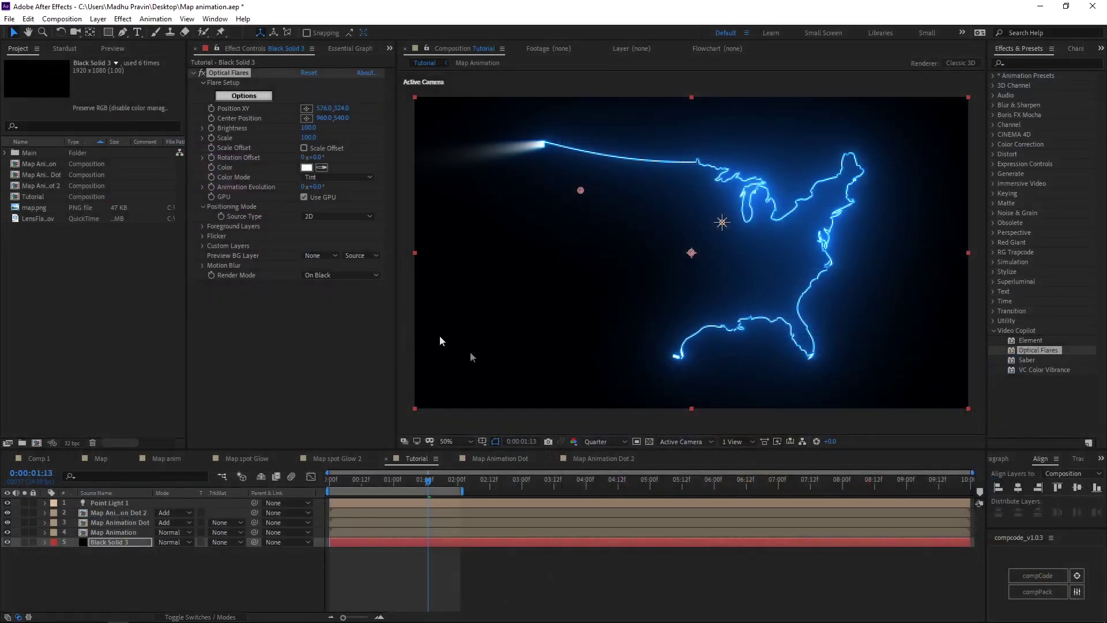
Step: Set the flare's global color to blue 2DADFF and apply it
click(235, 95)
click(397, 409)
click(463, 417)
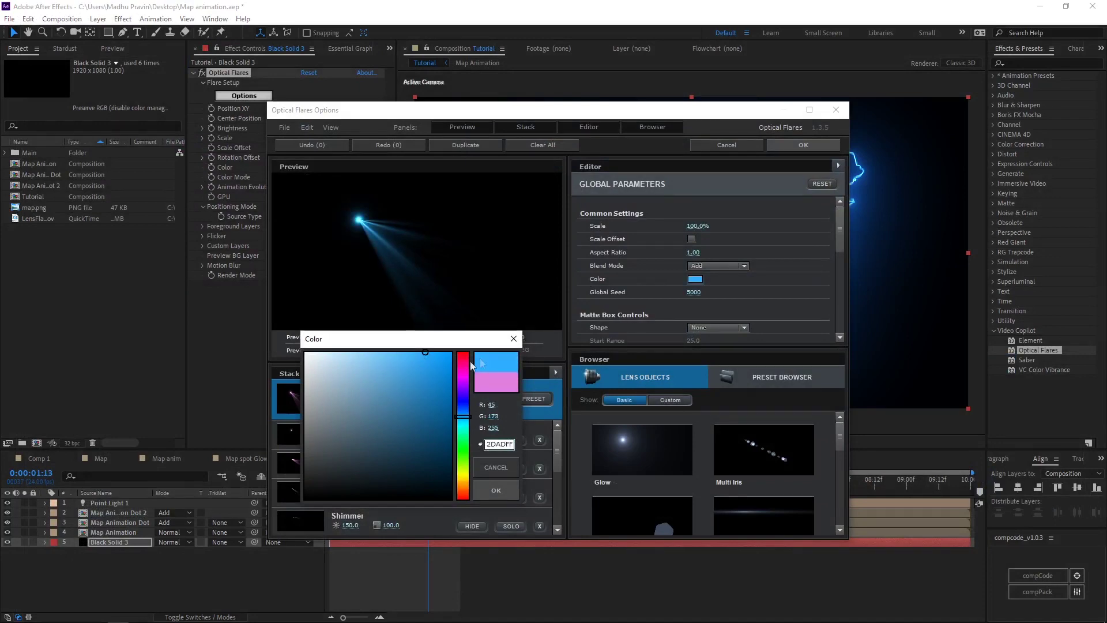
click(496, 491)
key(Return)
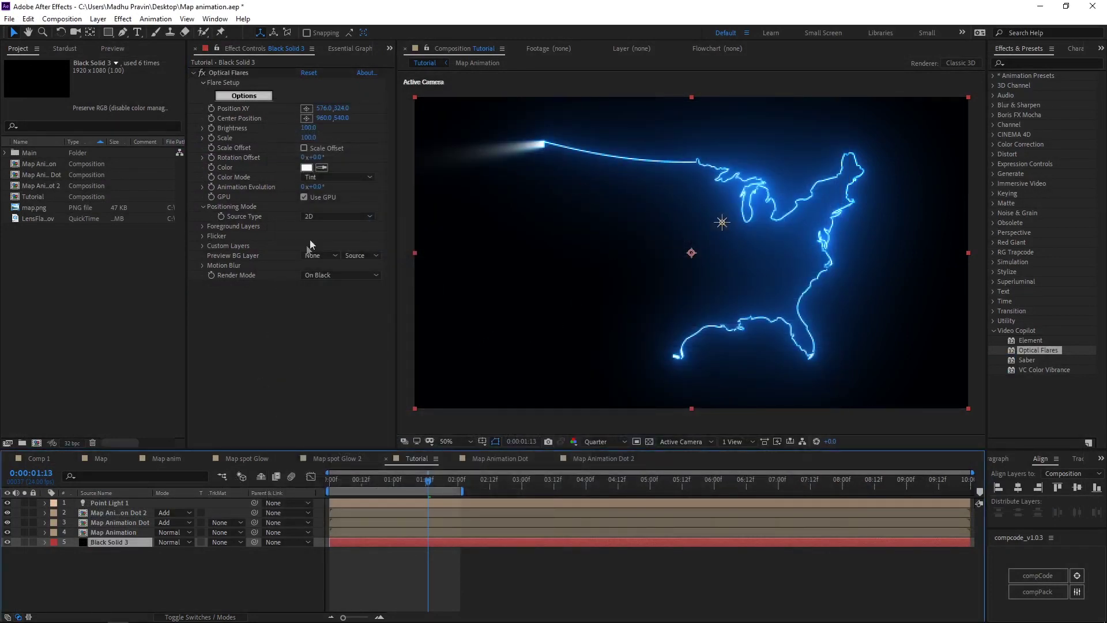
Step: Set the Optical Flares positioning Source Type to Track Lights
click(339, 217)
click(323, 255)
click(45, 542)
click(46, 541)
Step: Rename the point light as A
double_click(101, 503)
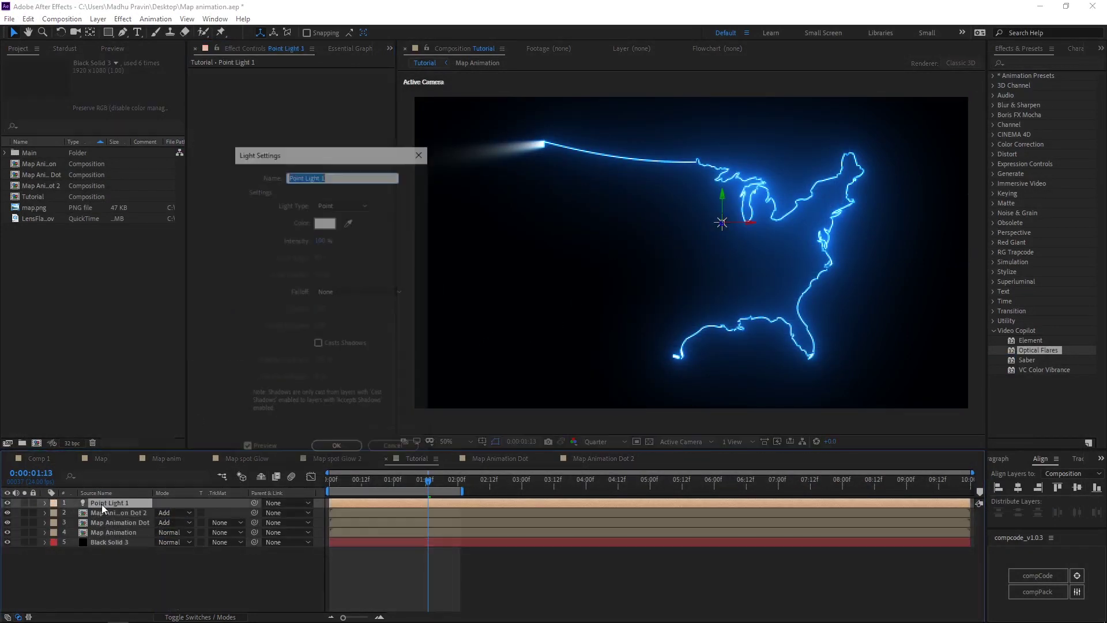
text(A)
click(335, 449)
Step: Turn on Select Lights for the flare on Black Solid 3 with Name Starts With set to A
click(103, 542)
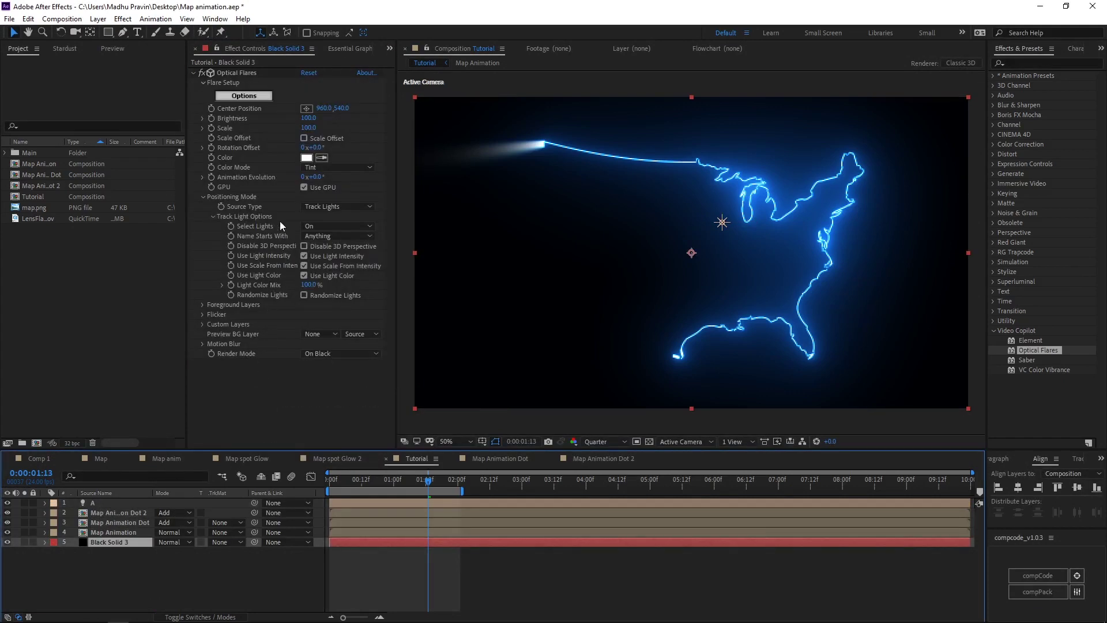
click(323, 226)
click(338, 236)
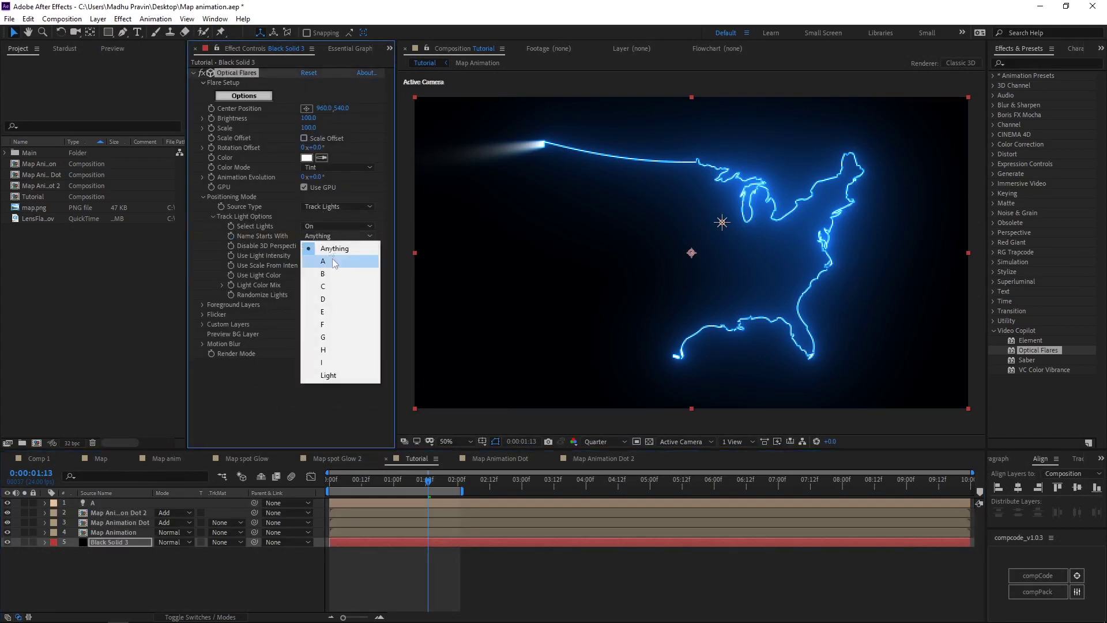
click(317, 262)
drag(373, 483, 406, 485)
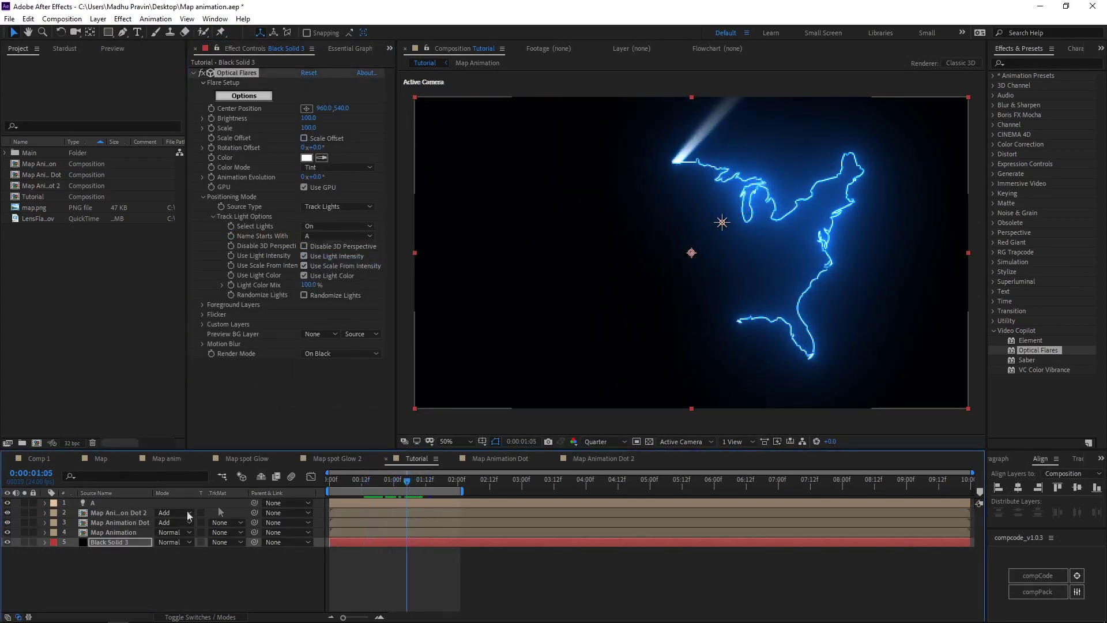
Step: Copy the Mask Path of the lower Black Solid 3 layer in the Map Animation composition
double_click(102, 530)
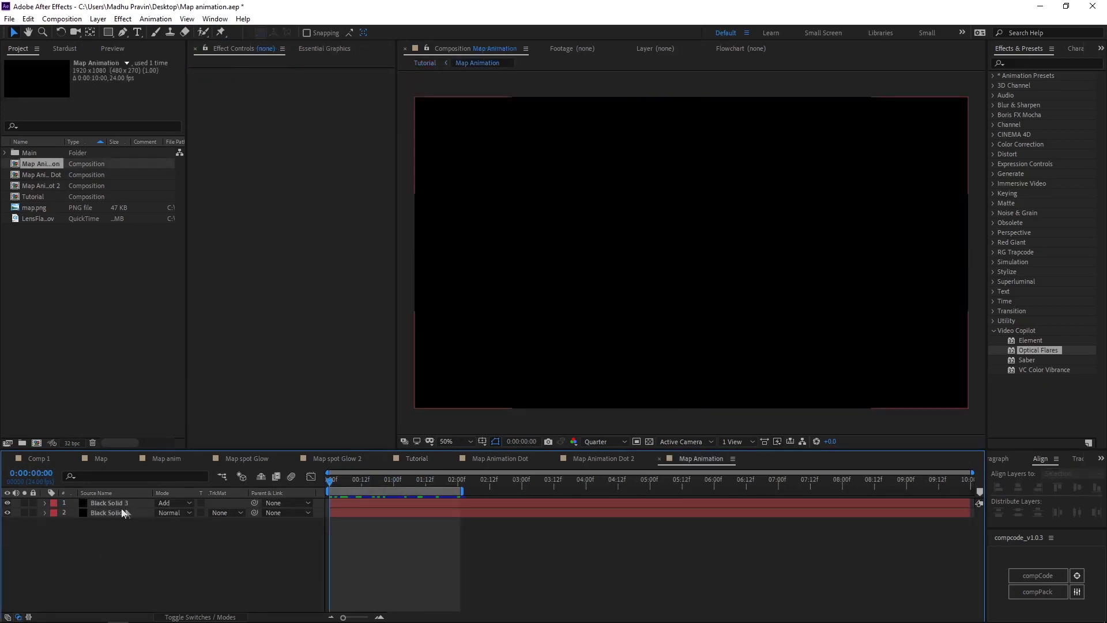
click(112, 513)
key(u)
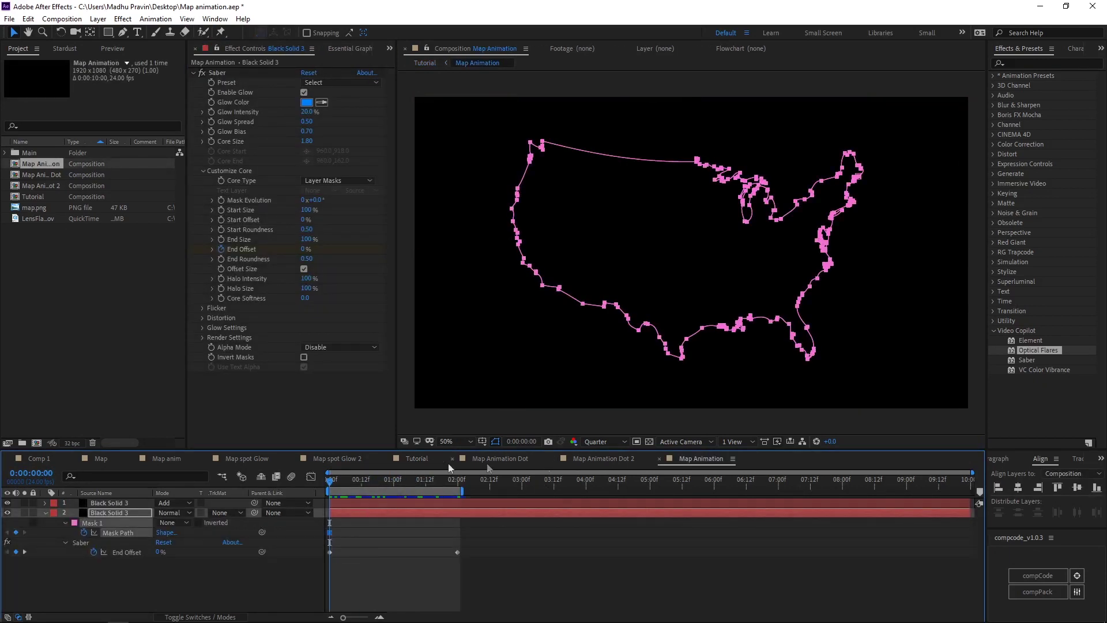
Step: Paste the copied map path into light A's Position in the Tutorial composition
click(424, 459)
click(93, 501)
key(p)
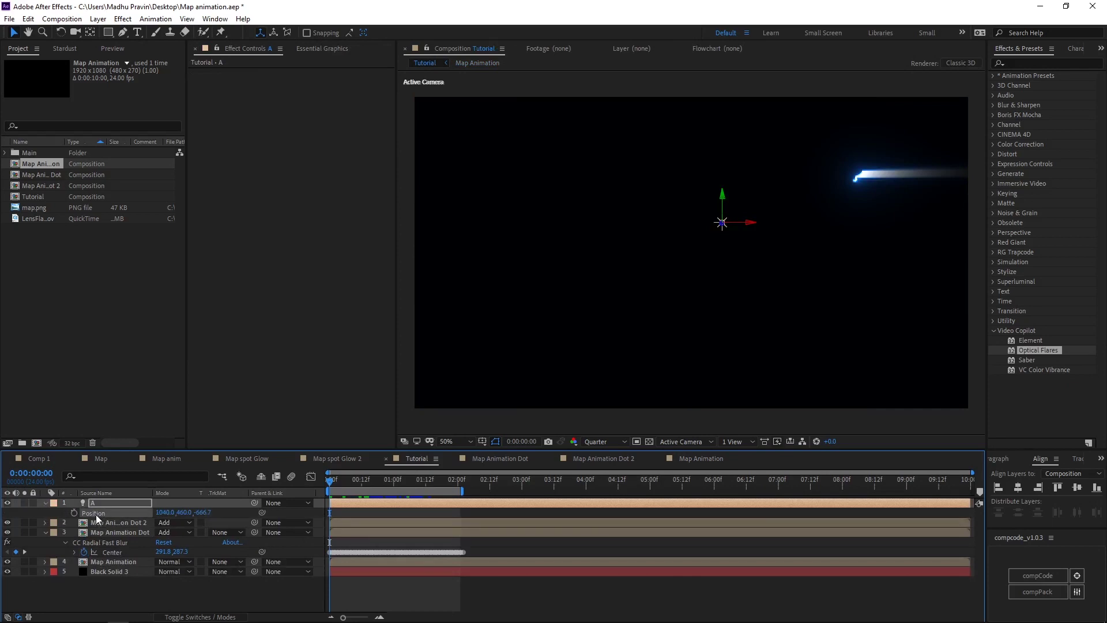
click(96, 515)
key(ctrl+v)
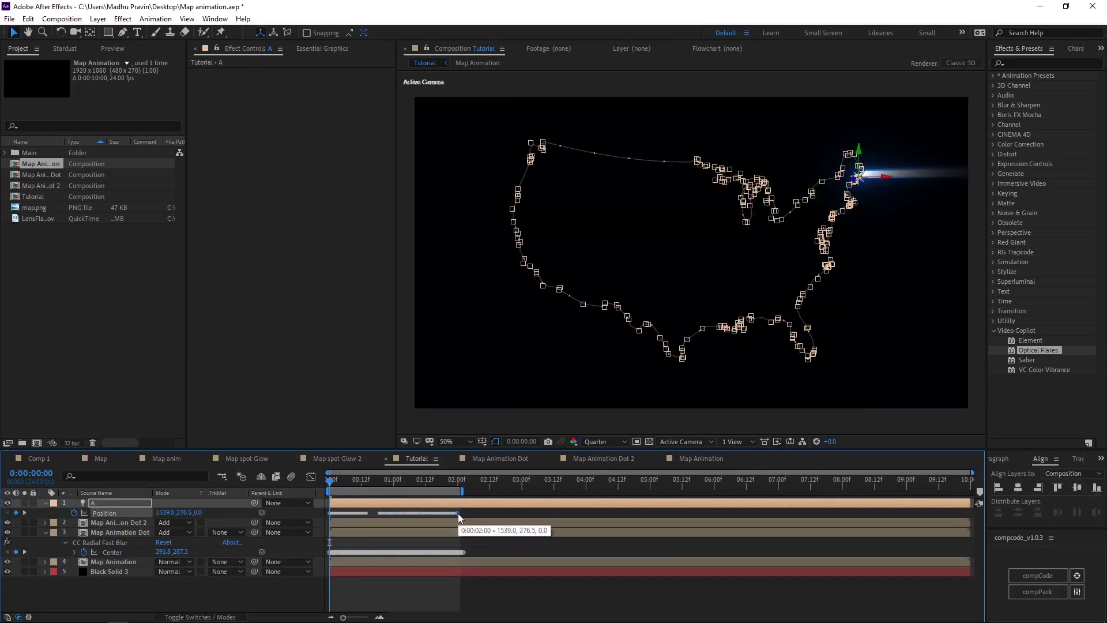
Step: Stretch light A's Position keyframes so the last one falls at 4 seconds, and check the light's motion against the outline
drag(458, 513, 586, 512)
click(586, 485)
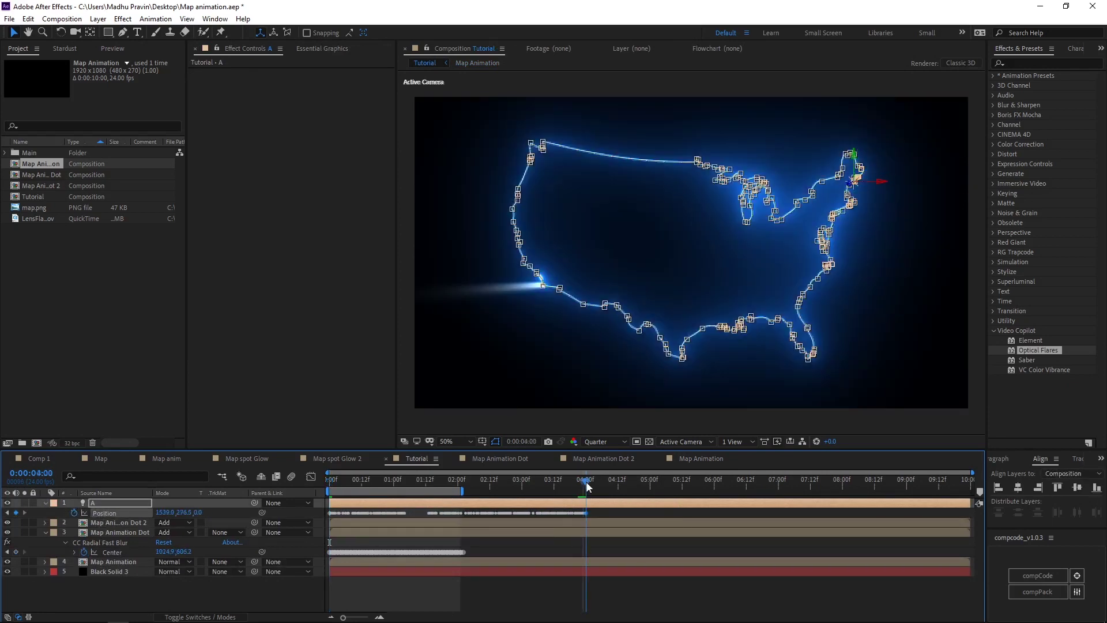
drag(469, 489, 401, 489)
Step: Set the Map Animation layer's blending mode to Add to reveal the flare beneath it
click(244, 582)
click(124, 571)
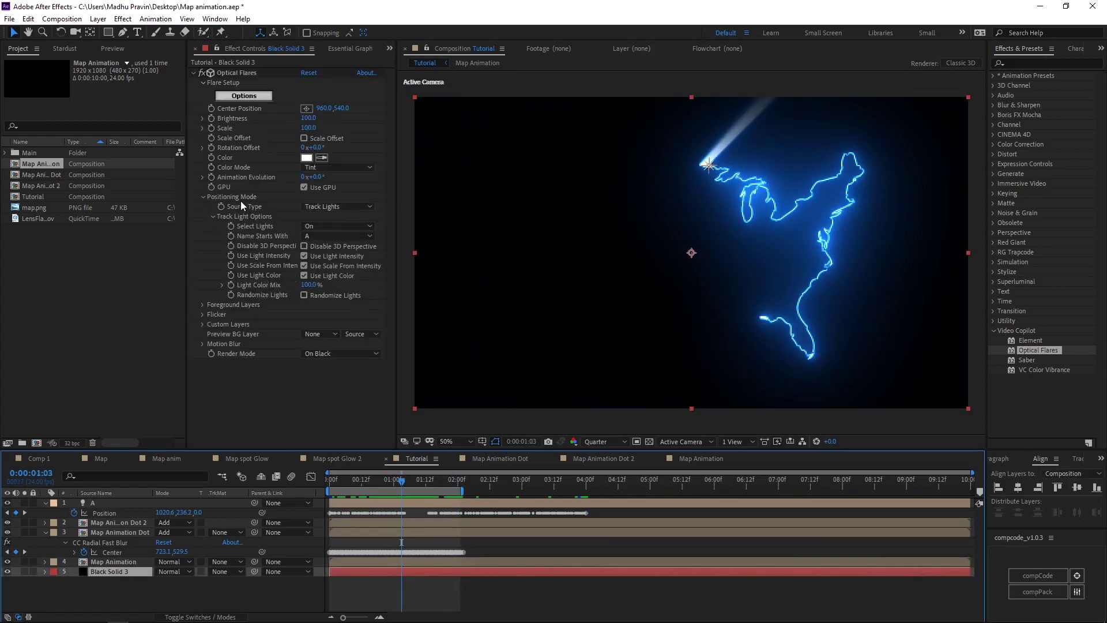
click(169, 562)
click(184, 170)
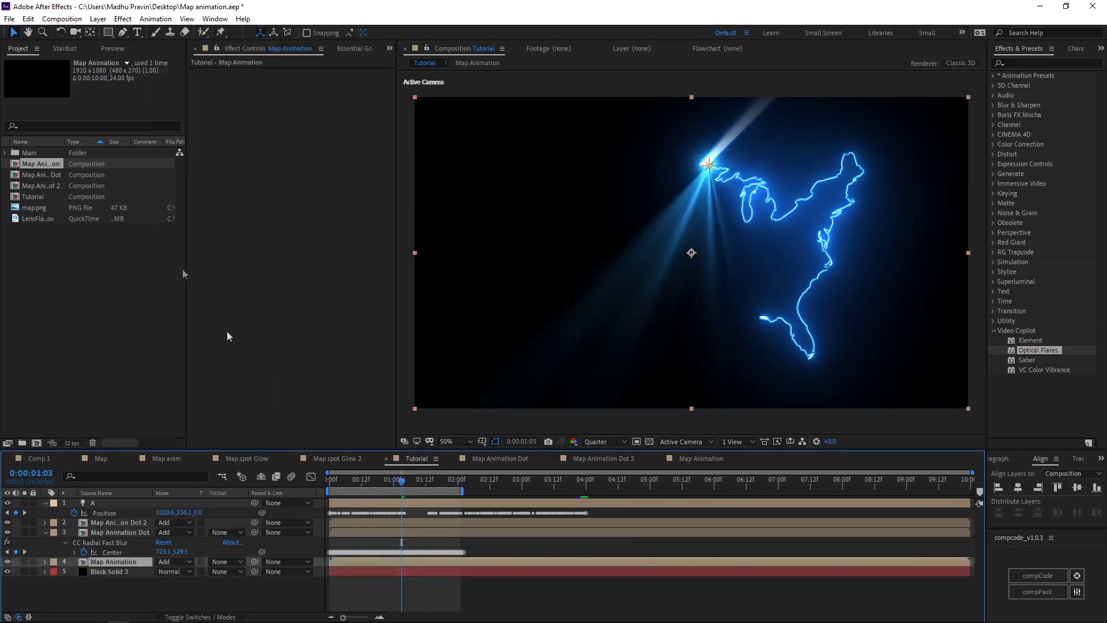
Step: Set the flare's global color to light blue 7AC7F8 and its Rotation Offset to -156°, and preview another frame
click(107, 572)
click(250, 98)
click(694, 282)
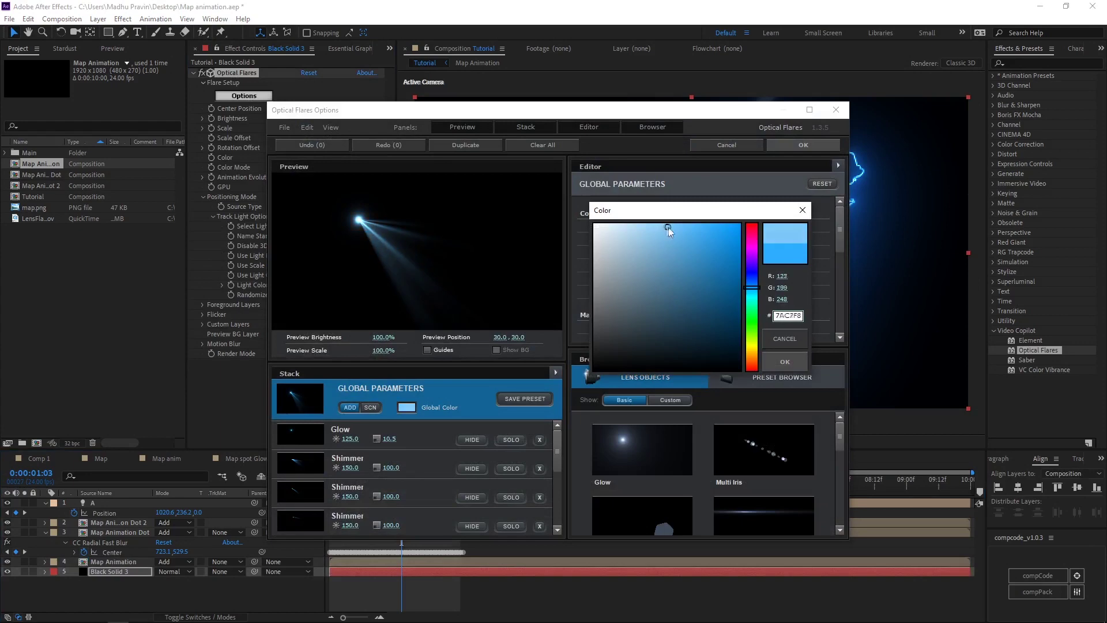
click(784, 361)
click(786, 146)
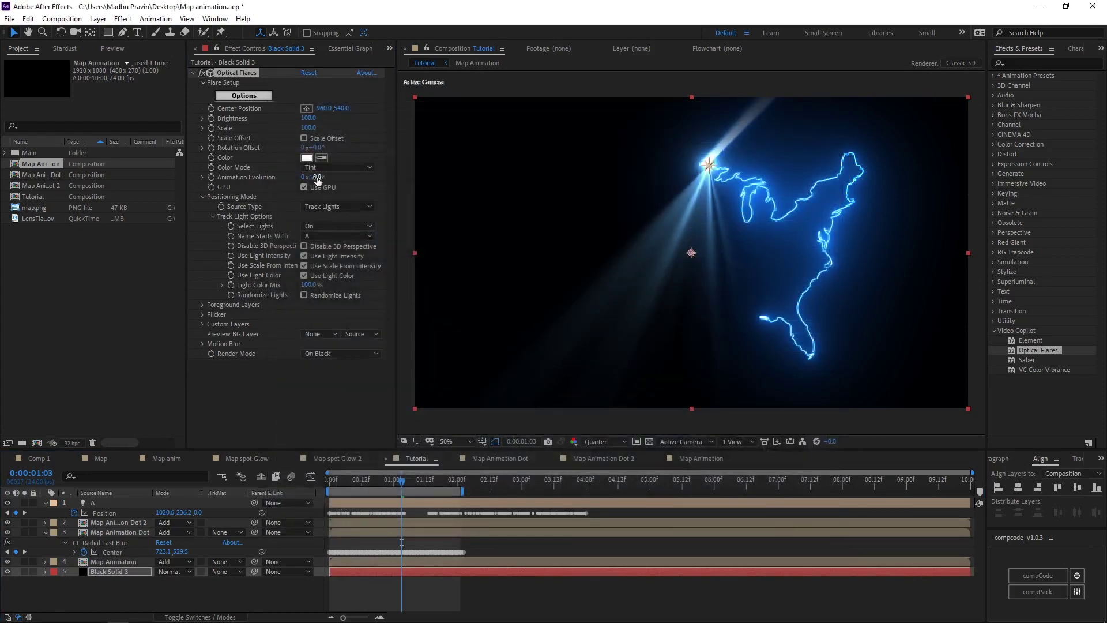
drag(321, 150, 237, 161)
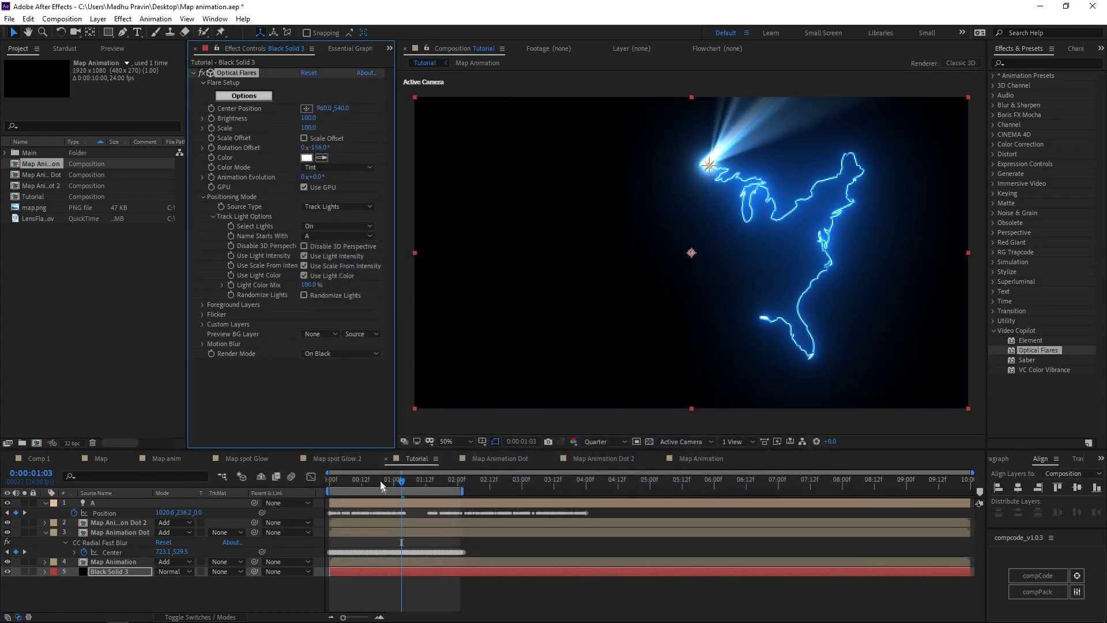
drag(380, 480, 364, 480)
Step: Copy the radial blur Center keyframes of Map Animation Dot to the flare's Center Position, and set the flare's Scale to 57
drag(468, 548, 320, 557)
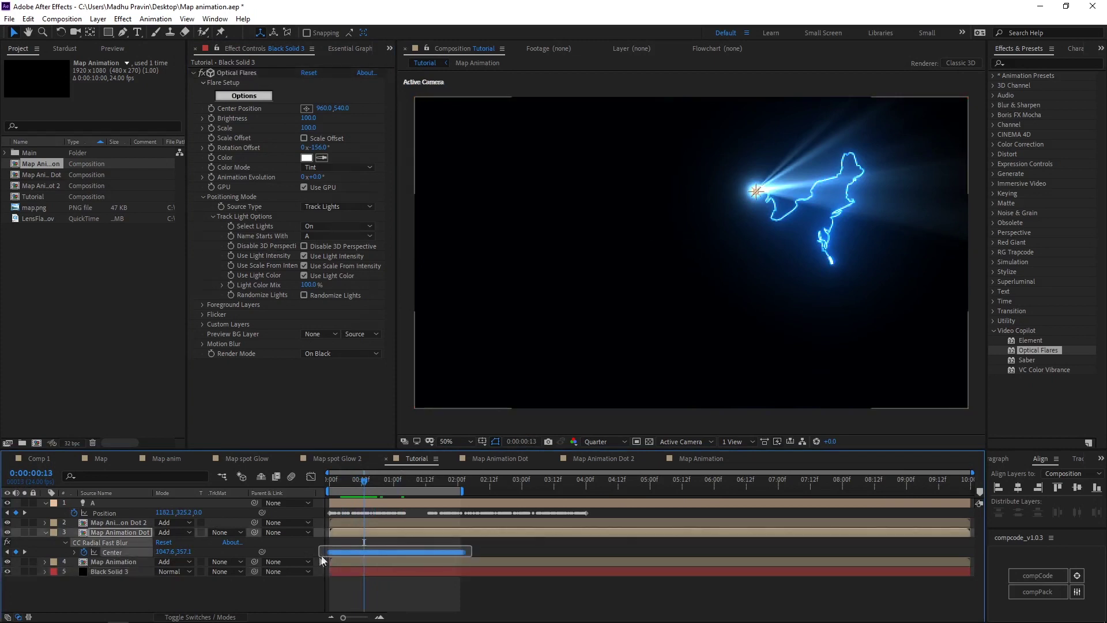
click(109, 572)
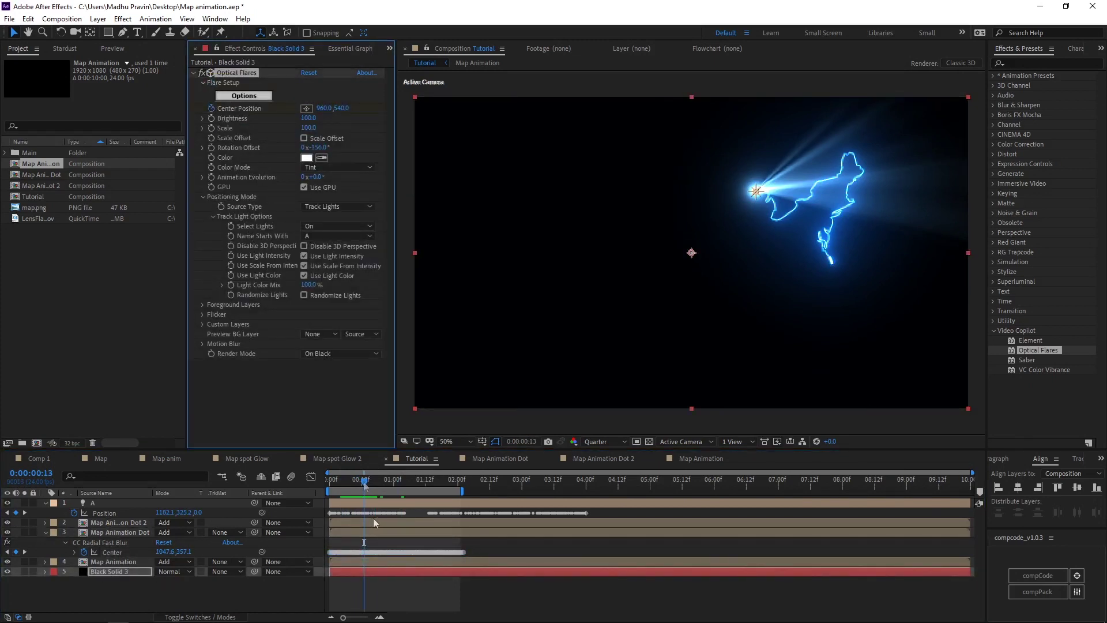
drag(364, 480, 385, 487)
drag(308, 127, 275, 127)
mouse_move(390, 487)
mouse_down()
mouse_move(444, 483)
mouse_move(369, 483)
mouse_up()
Step: Move the flare's Center Position keyframes to start at 0 seconds, and preview the animation from the beginning
drag(516, 583, 330, 593)
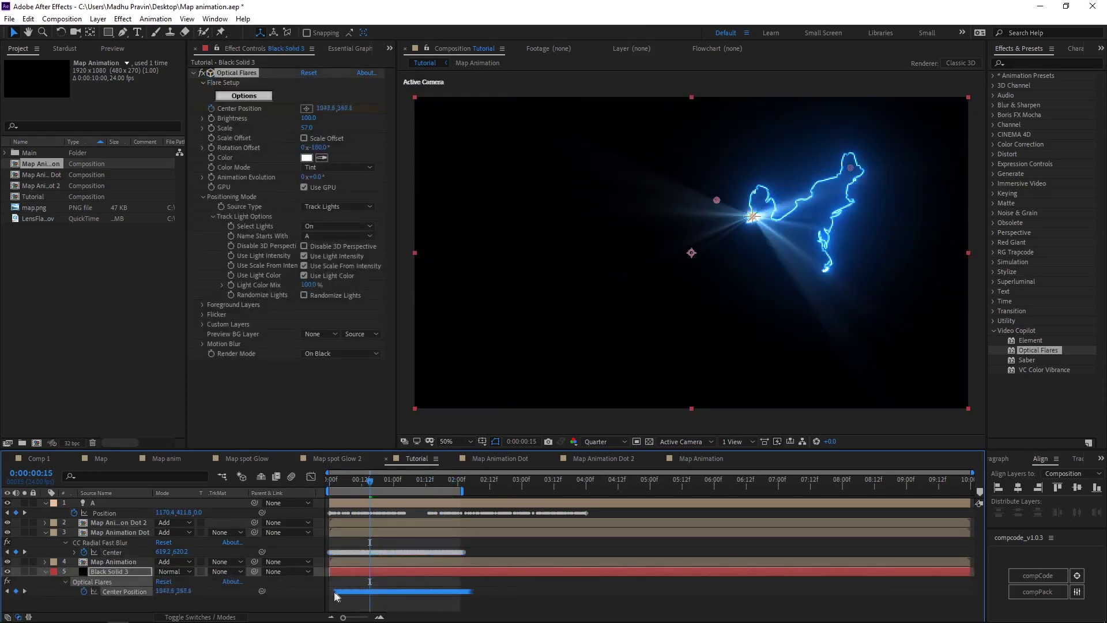
drag(354, 481, 329, 482)
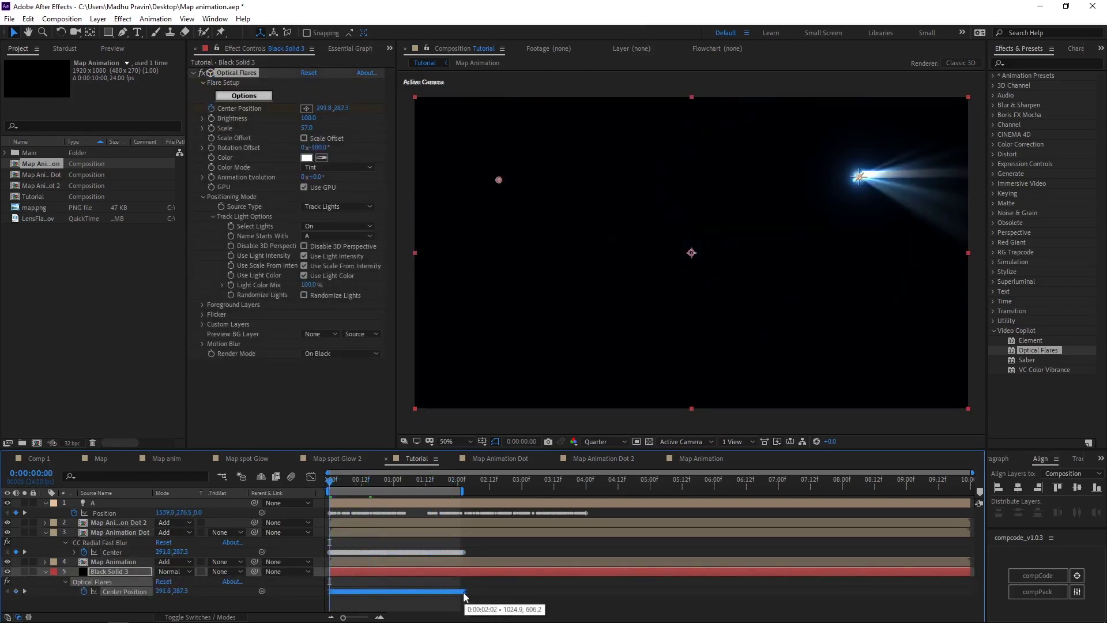
key(space)
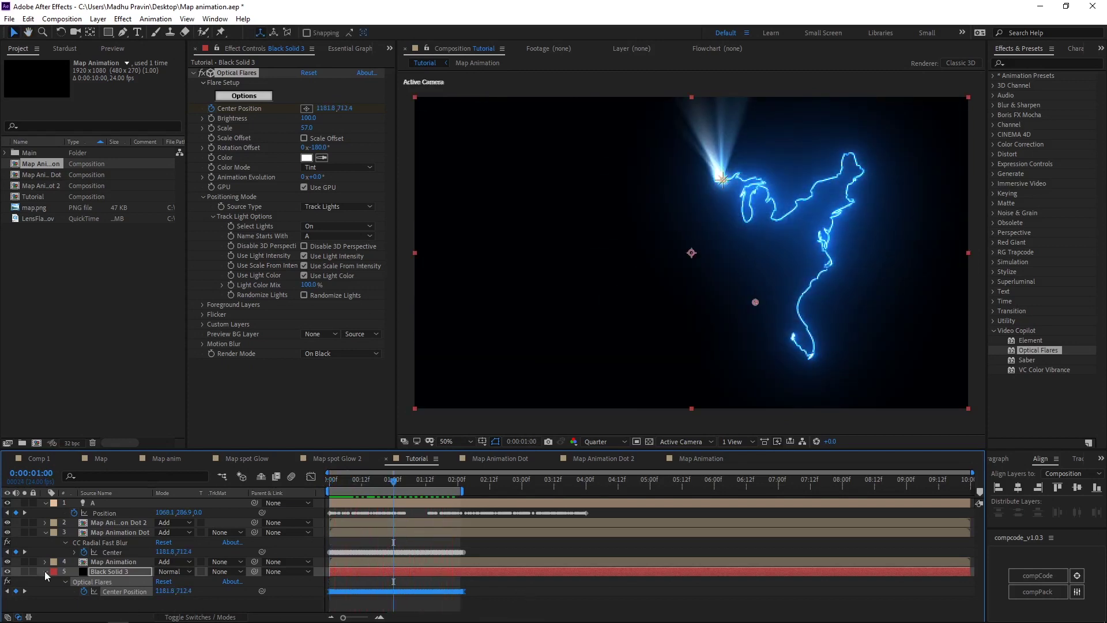
Step: Shift the radial blur Center keyframes of Map Animation Dot 2 to start at 0 seconds, and preview the rays
click(45, 532)
click(104, 533)
click(237, 73)
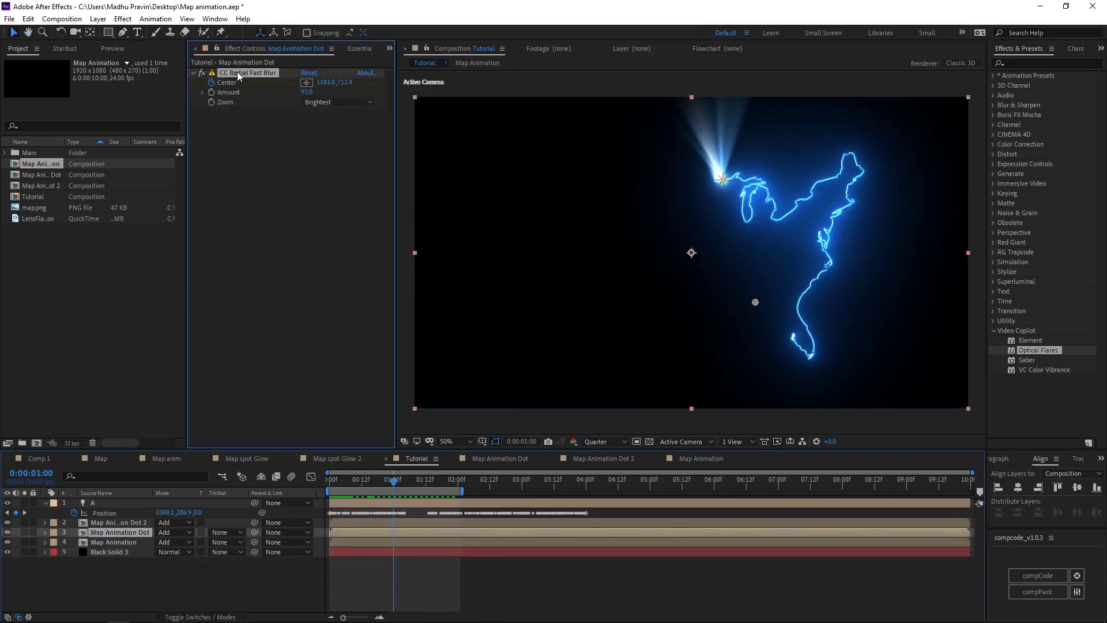
click(110, 523)
key(u)
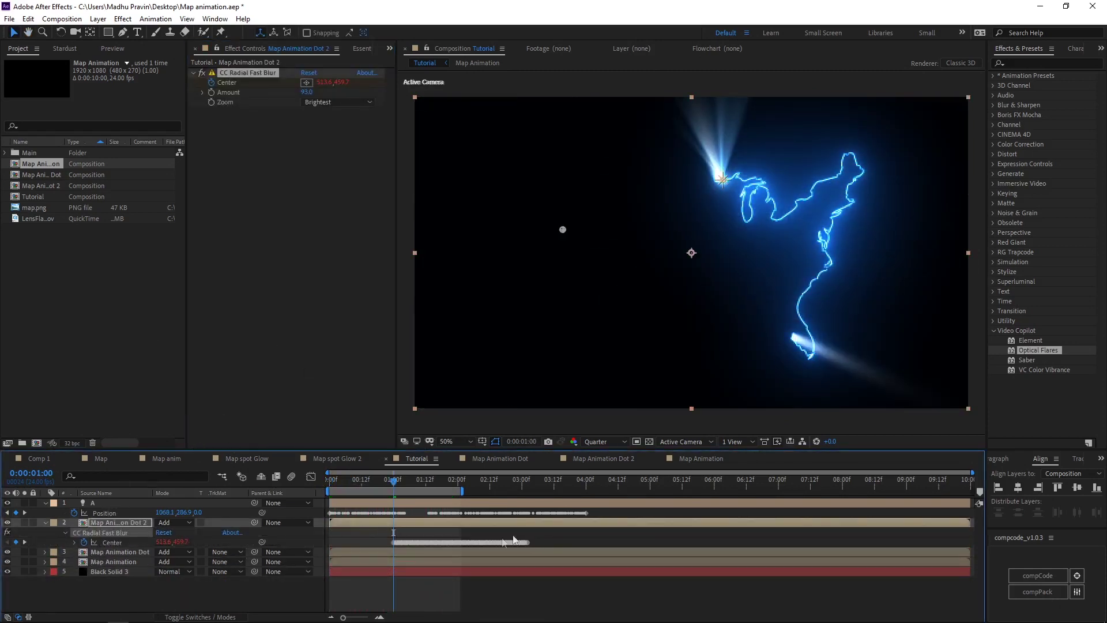
drag(538, 533, 329, 543)
key(Home)
key(space)
key(space)
key(space)
key(space)
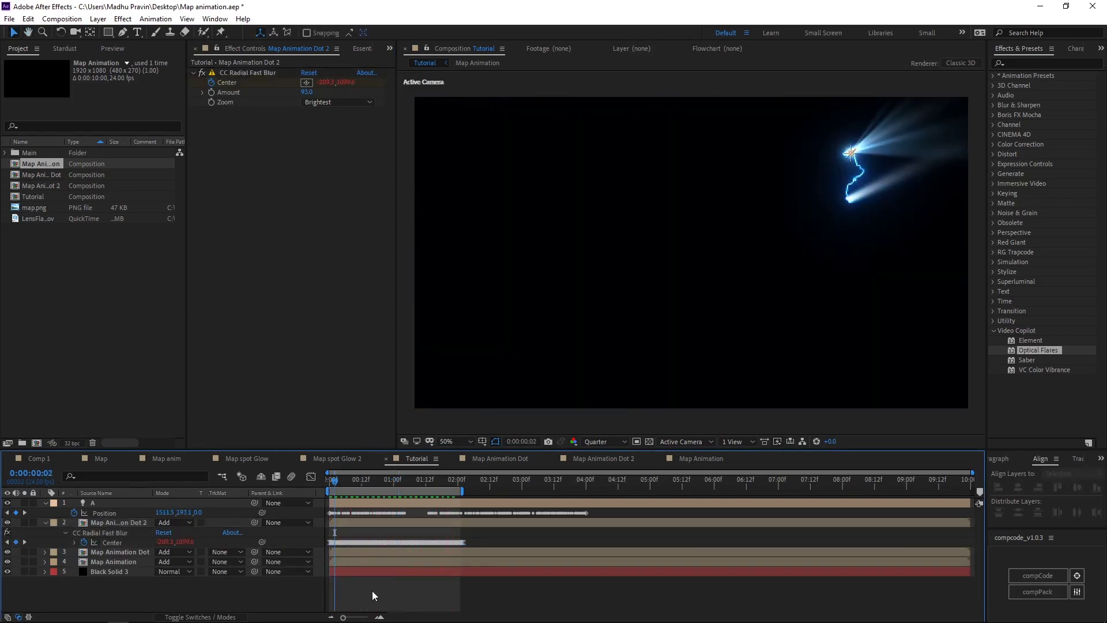
Step: Delete the Center keyframes of Map Animation Dot 2's radial blur, and convert its wiggle(5,700) expression to keyframes
click(74, 542)
drag(470, 536, 328, 544)
key(Delete)
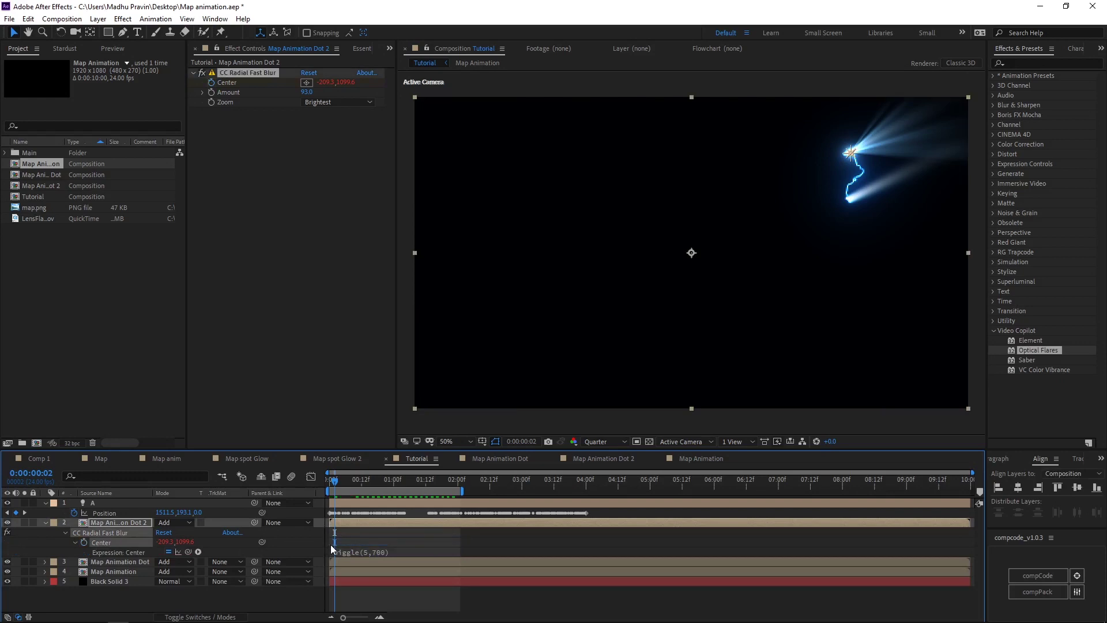
right_click(137, 547)
mouse_move(230, 526)
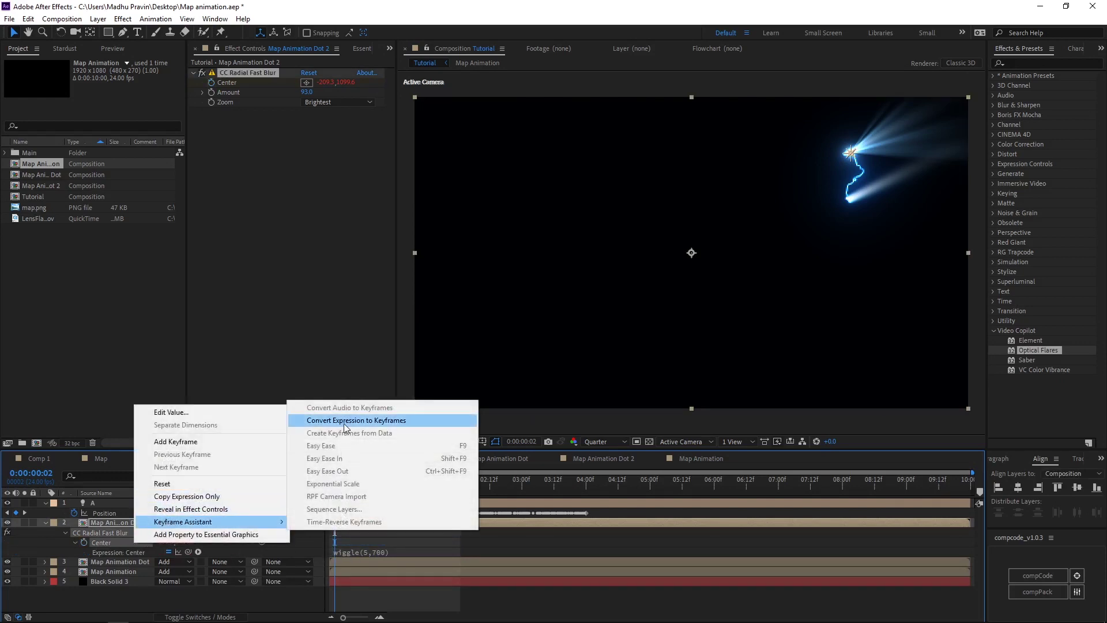
click(369, 423)
Step: Delete the generated Center keyframes of Map Animation Dot 2 that lie beyond about 2 seconds
drag(462, 535, 668, 541)
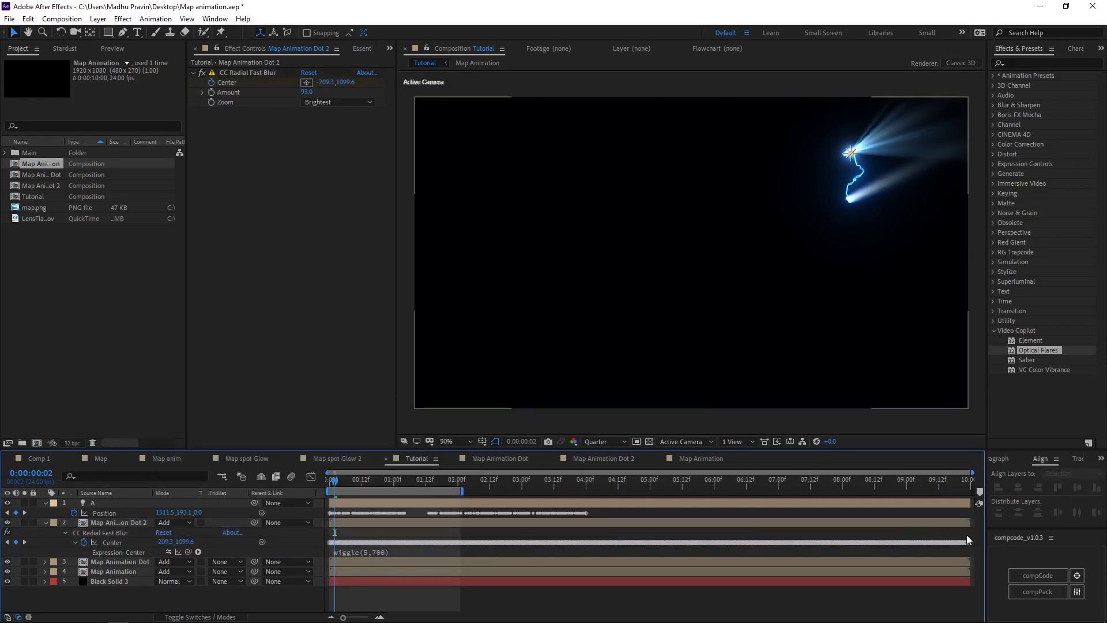
drag(968, 540, 465, 550)
key(Delete)
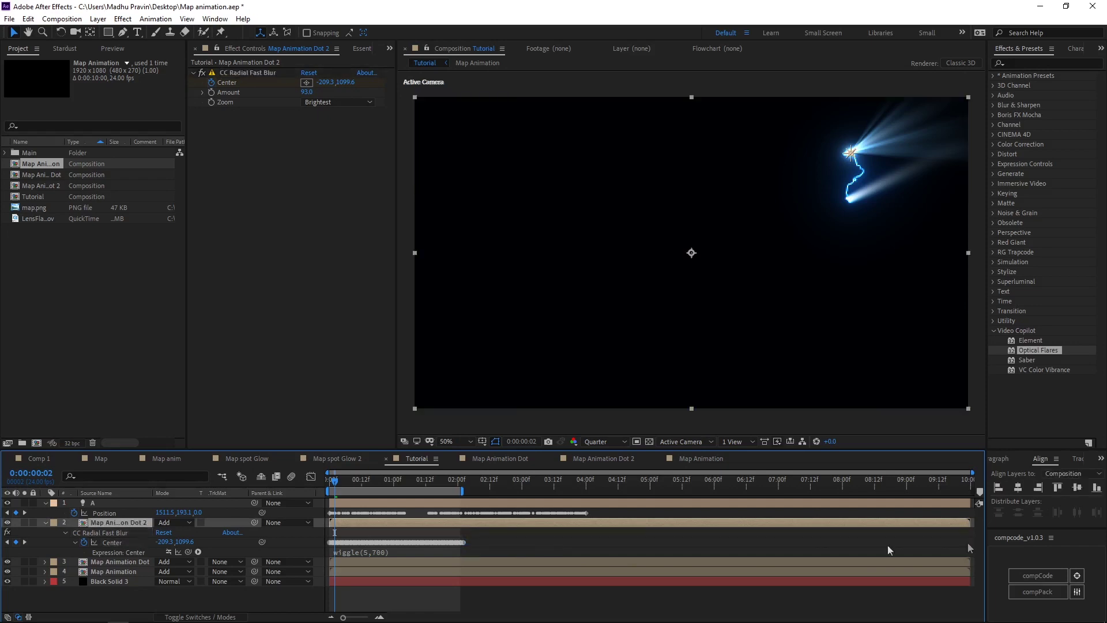
click(460, 482)
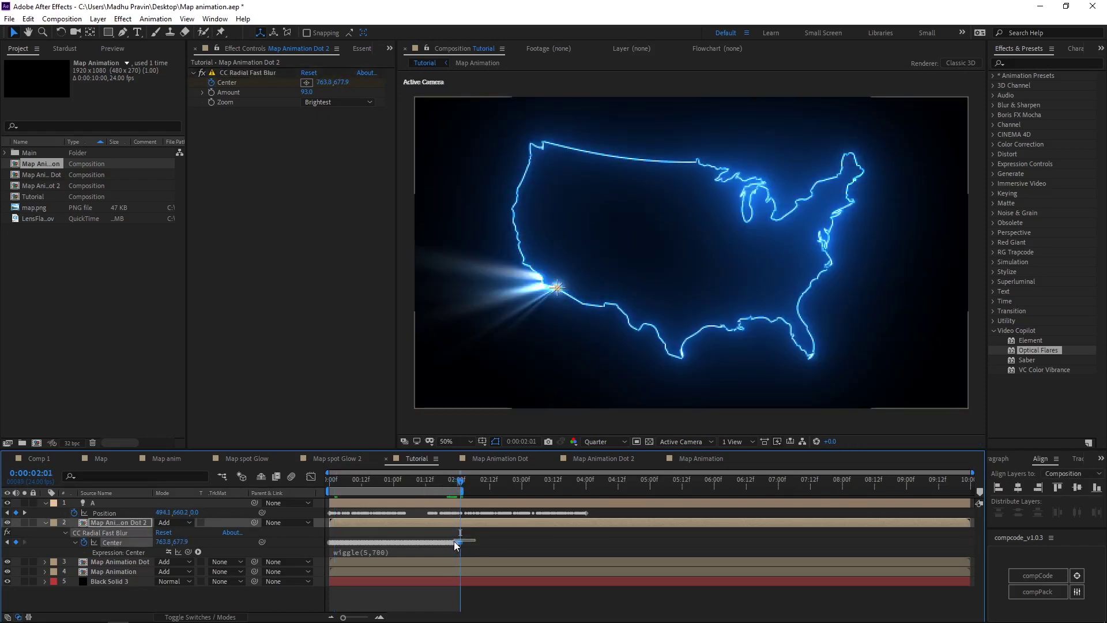
Step: Duplicate the Black Solid 3 flare layer, and copy Map Animation Dot 2's Center keyframes into the duplicate's Center Position from 0 seconds
drag(455, 541, 417, 543)
click(99, 583)
key(ctrl+d)
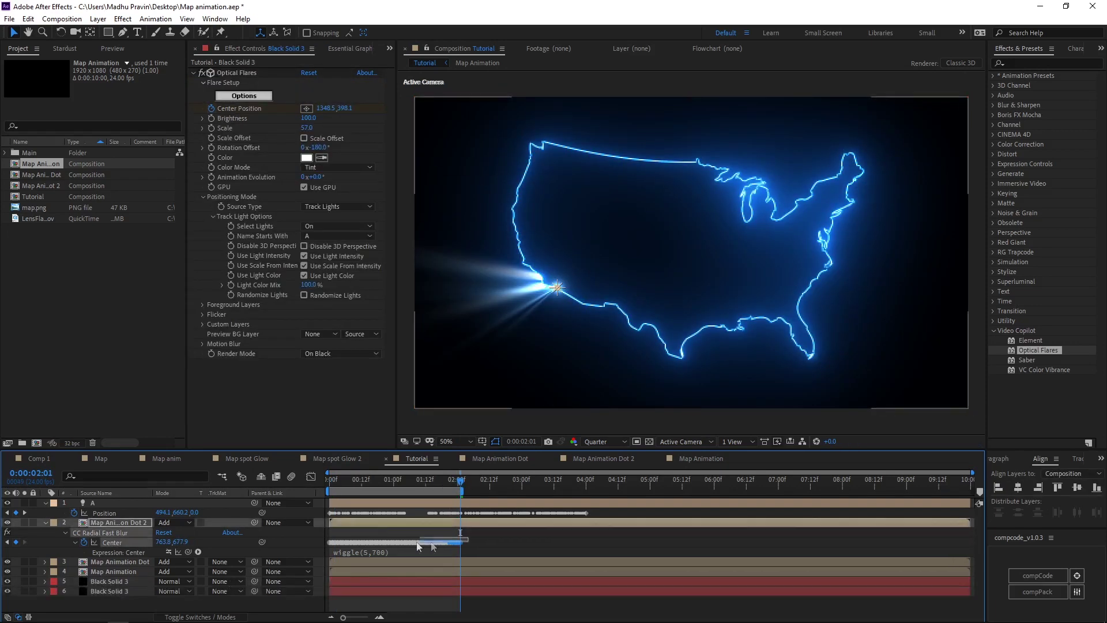
drag(316, 545, 317, 545)
click(98, 581)
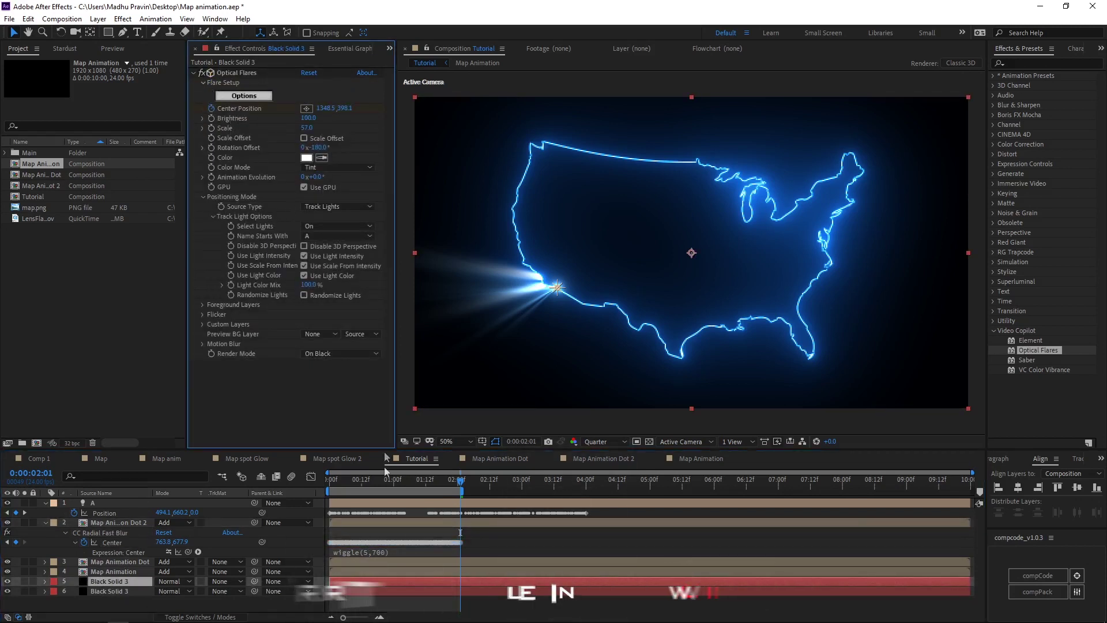
key(Home)
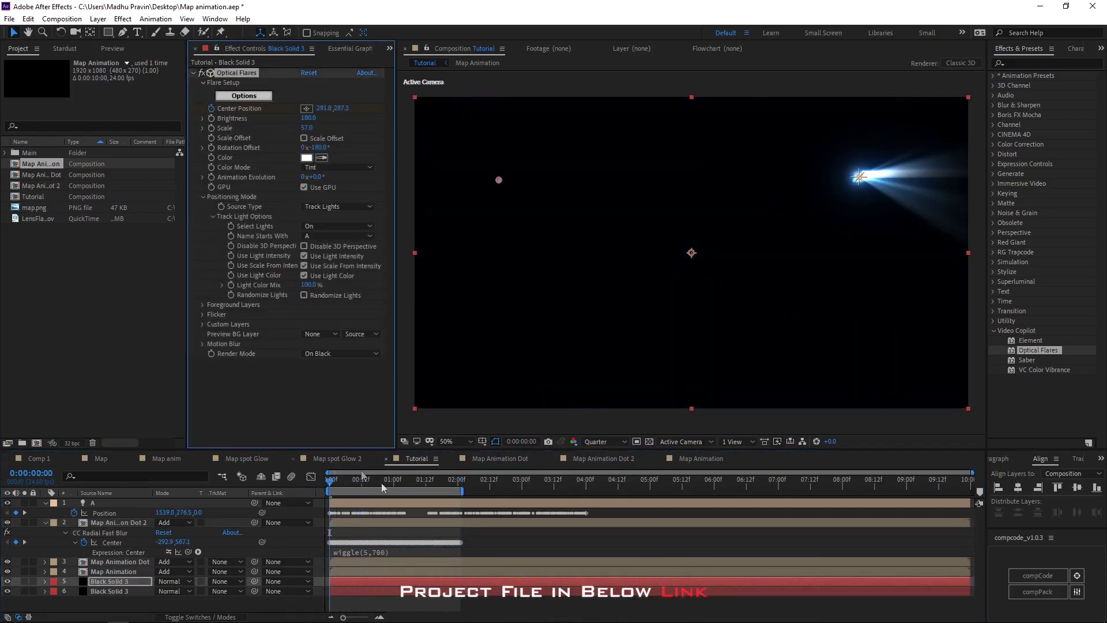
key(u)
mouse_move(339, 484)
mouse_down()
mouse_move(359, 486)
mouse_move(348, 485)
mouse_up()
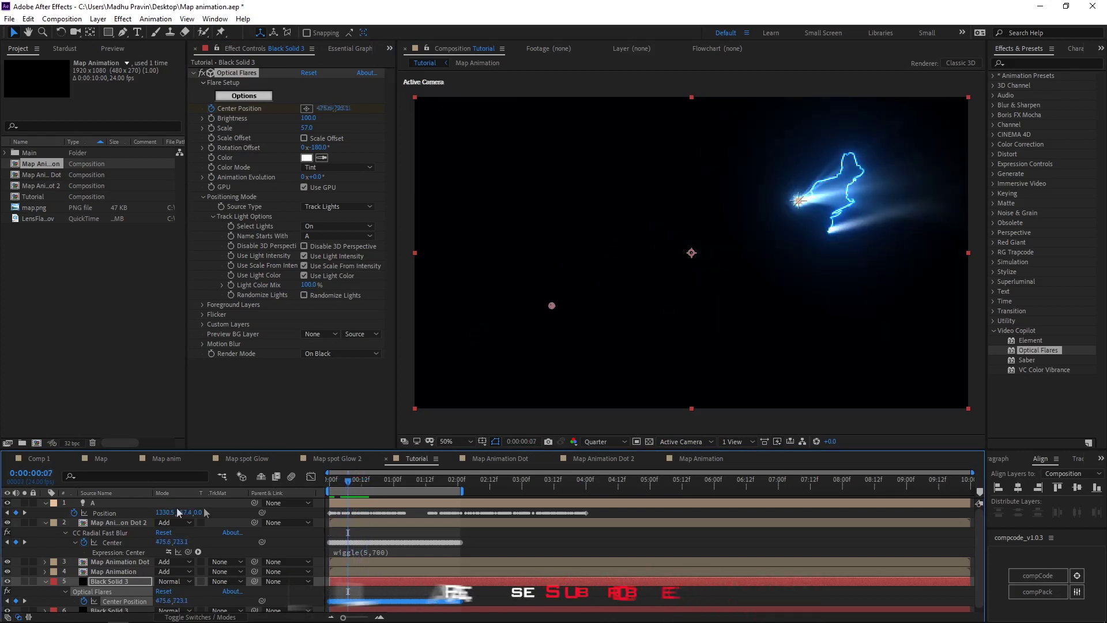
Step: Duplicate light A, and name the copy B
click(117, 505)
key(ctrl+d)
double_click(105, 504)
text(B)
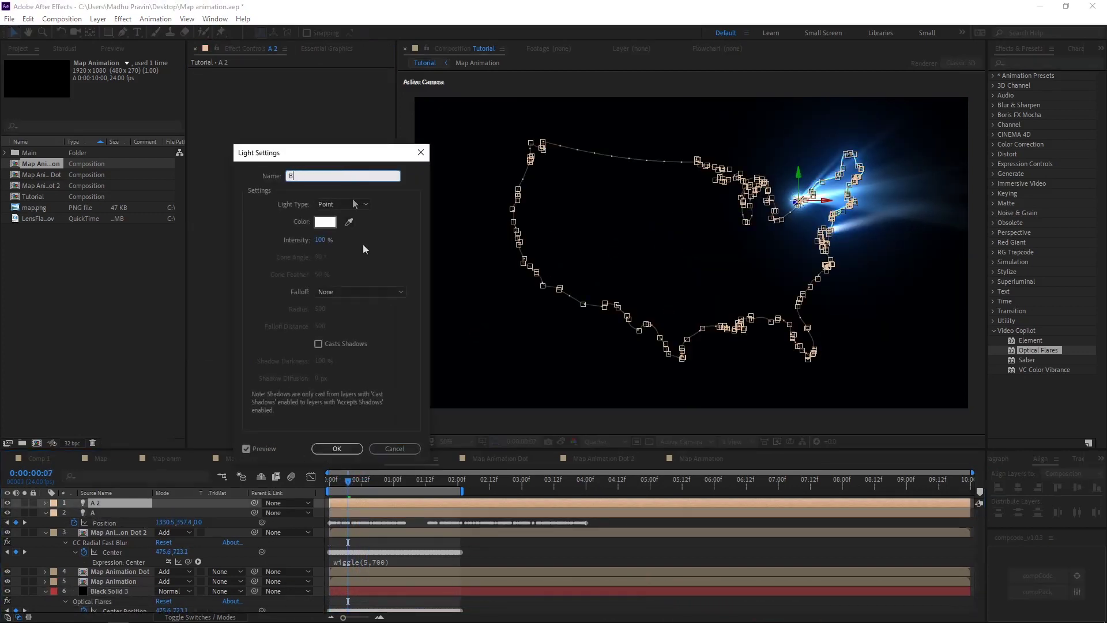
click(338, 450)
Step: Time-reverse light B's Position keyframes so it follows the outline in the opposite direction
key(p)
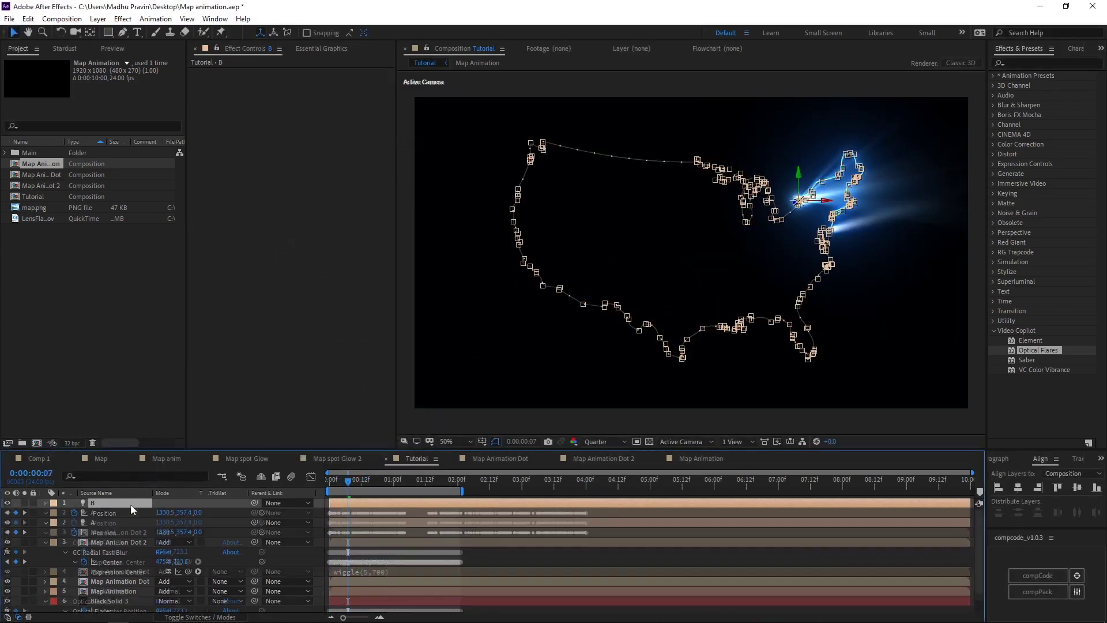
right_click(104, 513)
mouse_move(173, 494)
click(308, 608)
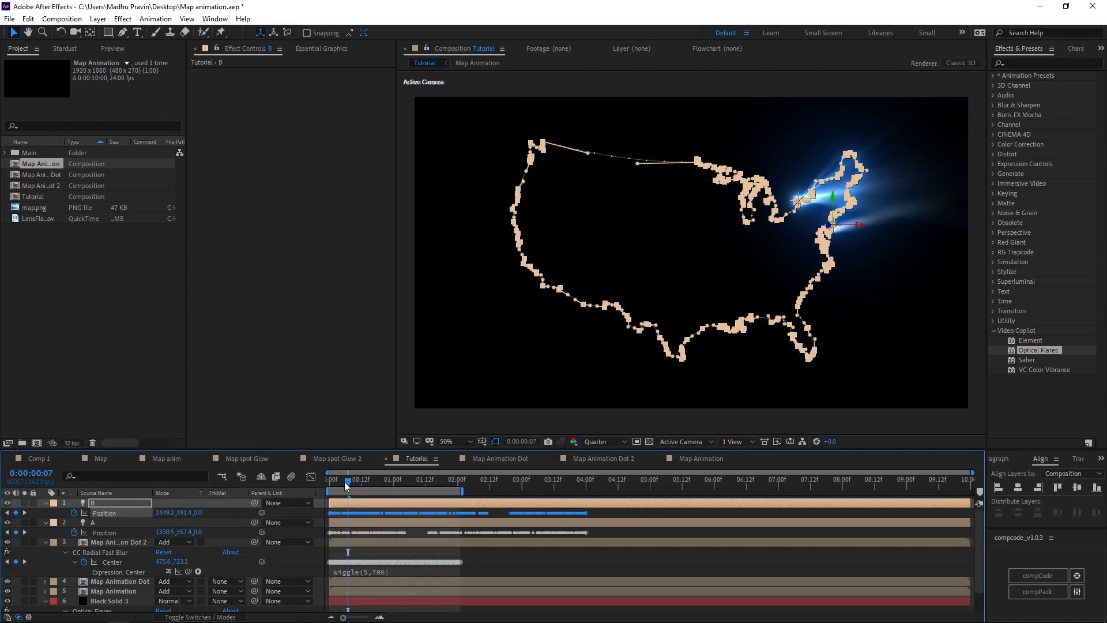
Step: Set the duplicated flare to track lights whose name starts with B, and preview both flares along the outline
key(Home)
click(110, 601)
click(337, 236)
click(323, 273)
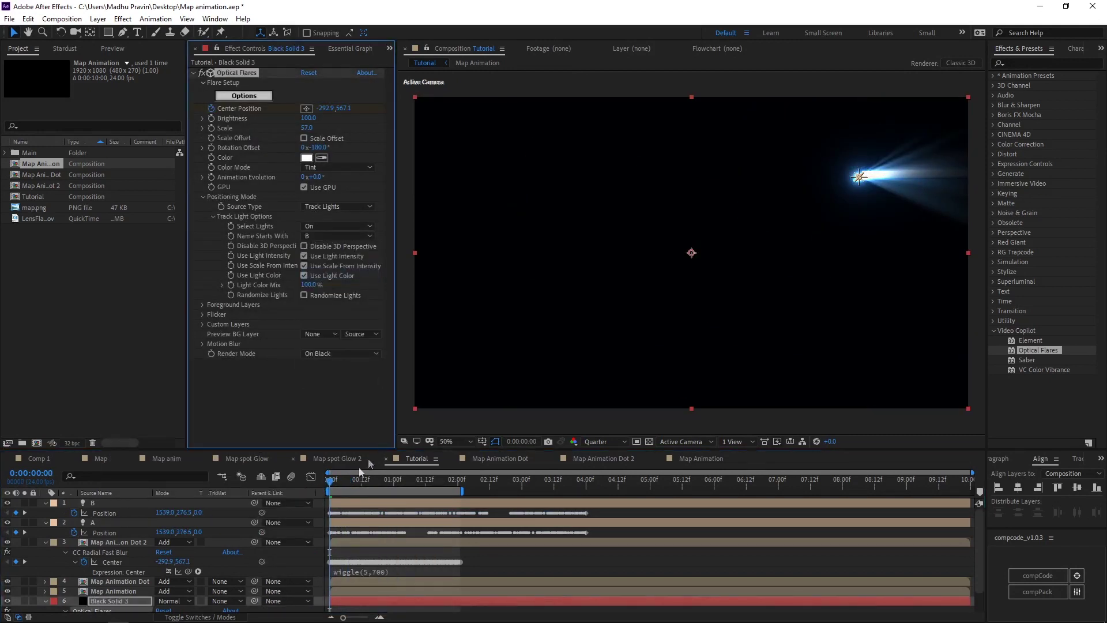
key(space)
drag(398, 480, 450, 484)
scroll(140, 542, down, 2)
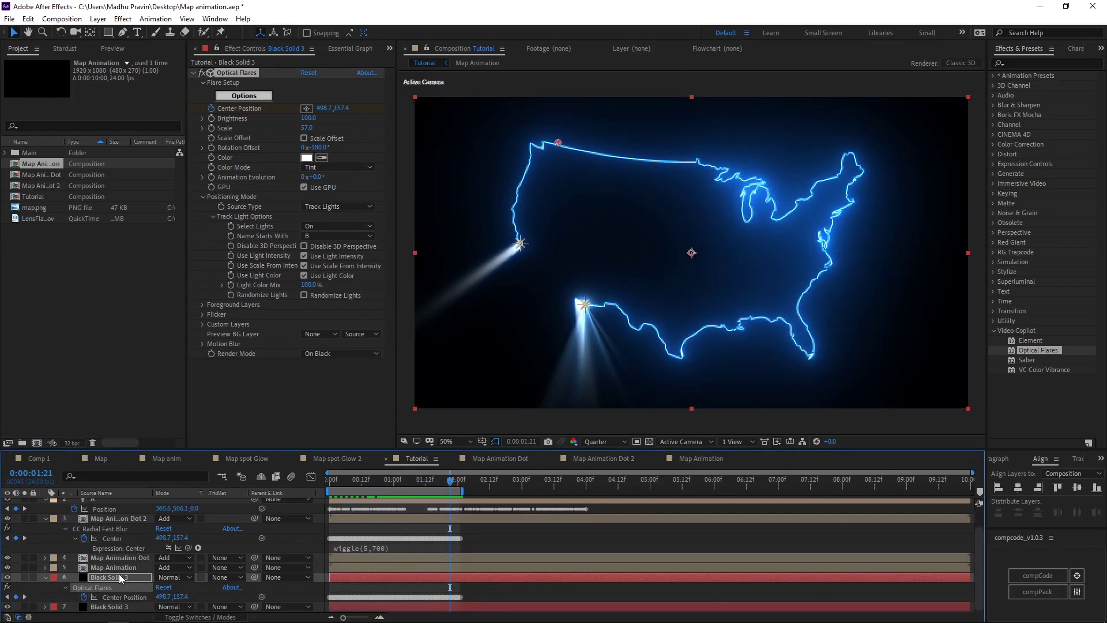
click(395, 482)
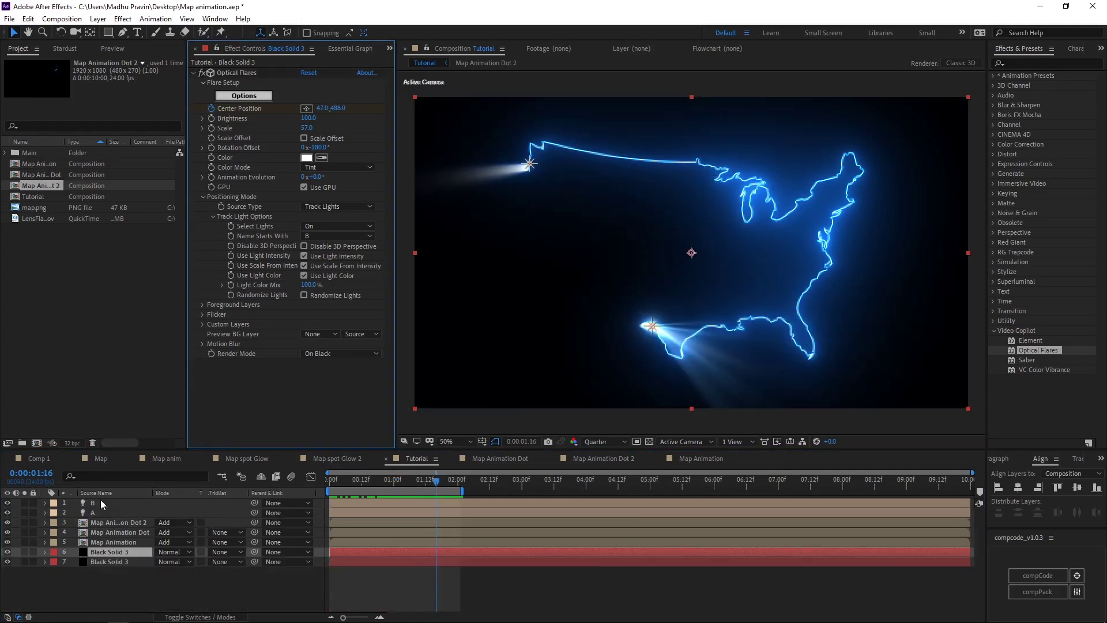
Step: Retime the Position keyframes of lights A and B to end near 4 seconds so the flares match the dots, and preview
click(100, 501)
shift+click(410, 512)
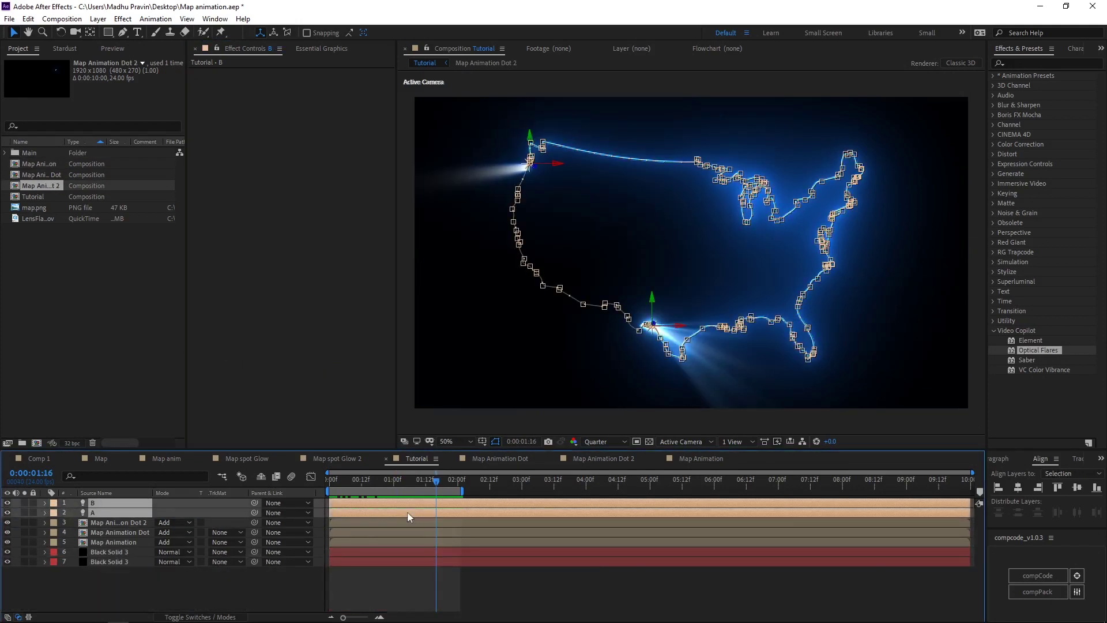
key(p)
drag(446, 485, 461, 484)
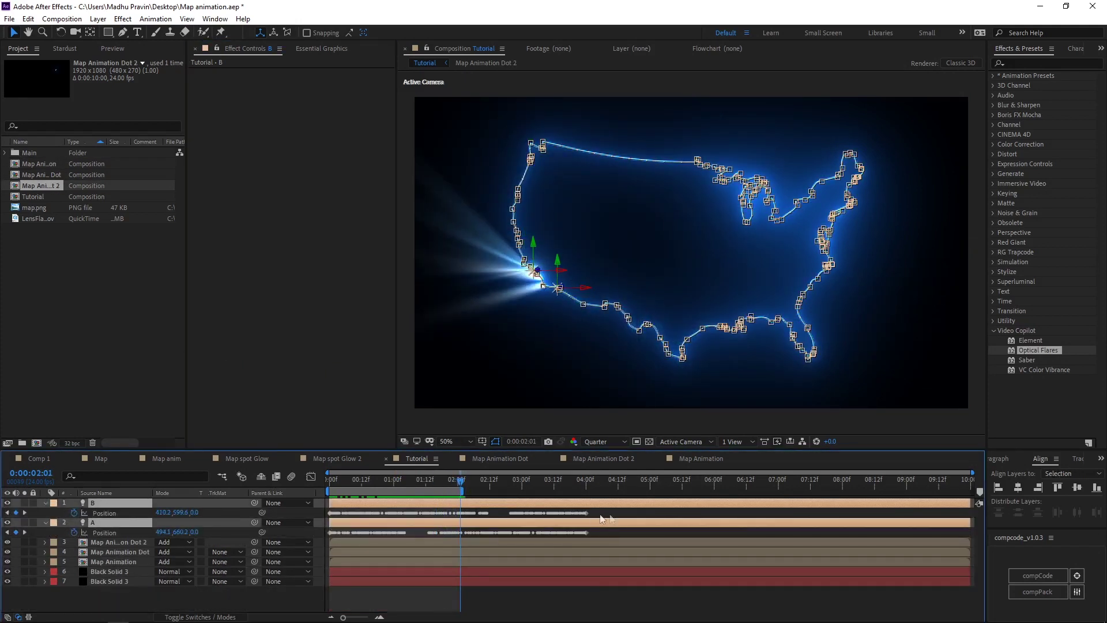
drag(588, 513, 591, 534)
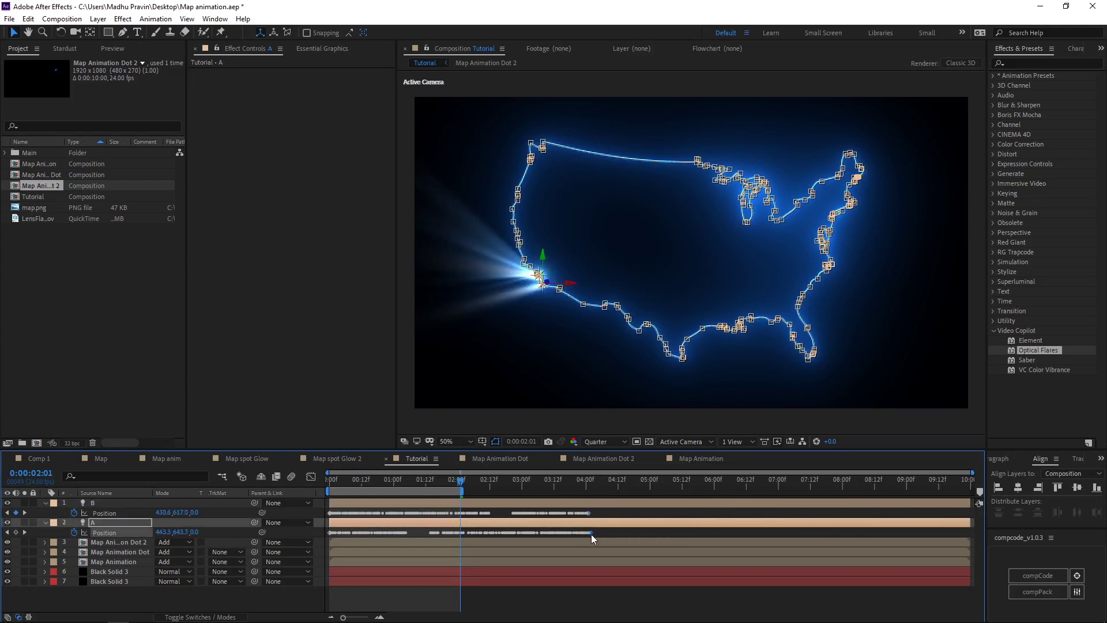
mouse_move(461, 484)
mouse_down()
mouse_move(383, 484)
mouse_move(453, 483)
mouse_up()
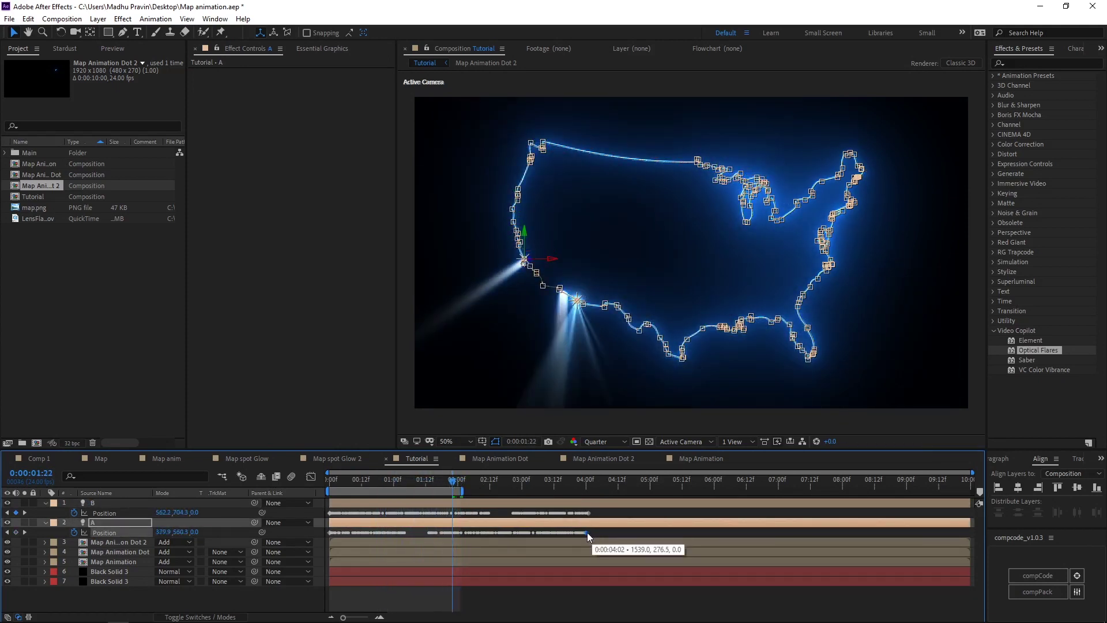
drag(589, 513, 578, 514)
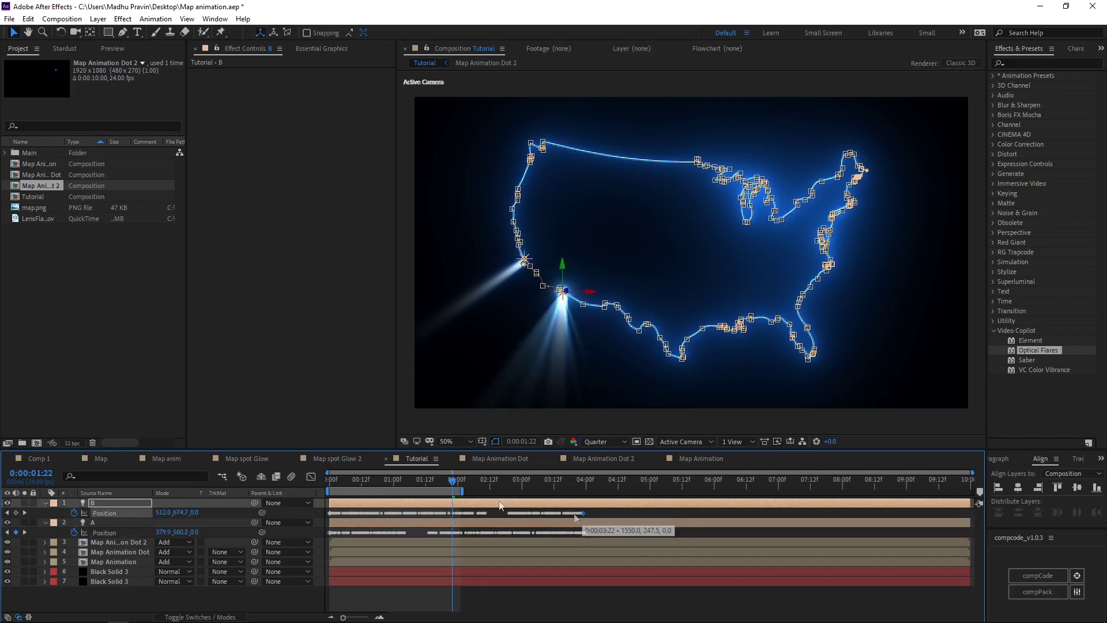
key(space)
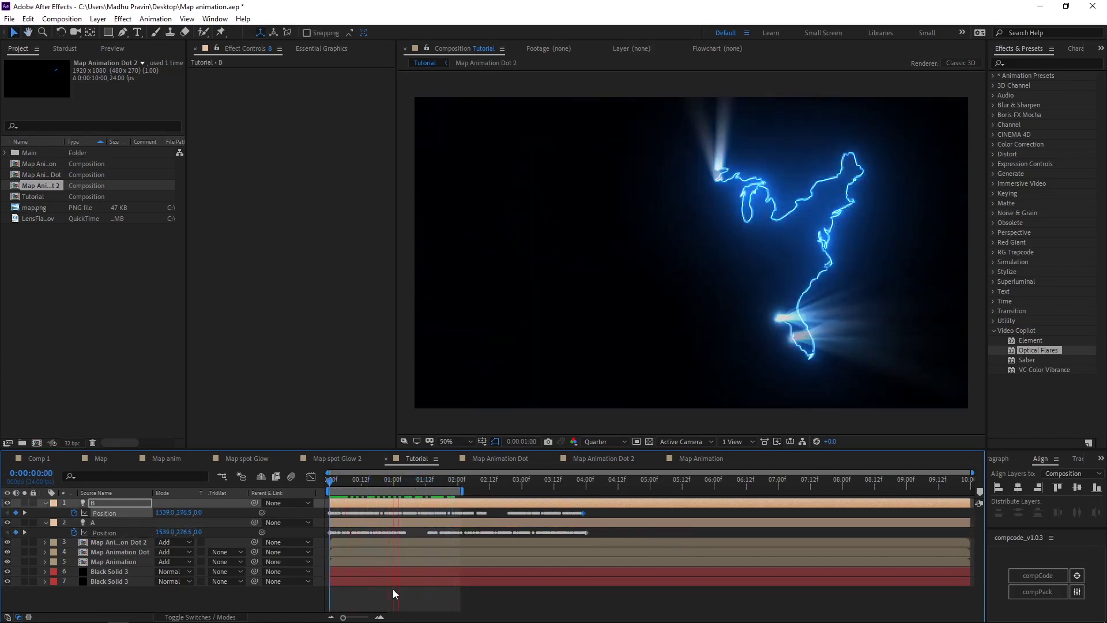
key(space)
Step: Restore the wiggle(5,700) expression on the radial blur Center of Map Animation Dot 2 in place of its keyframes
click(117, 561)
click(115, 543)
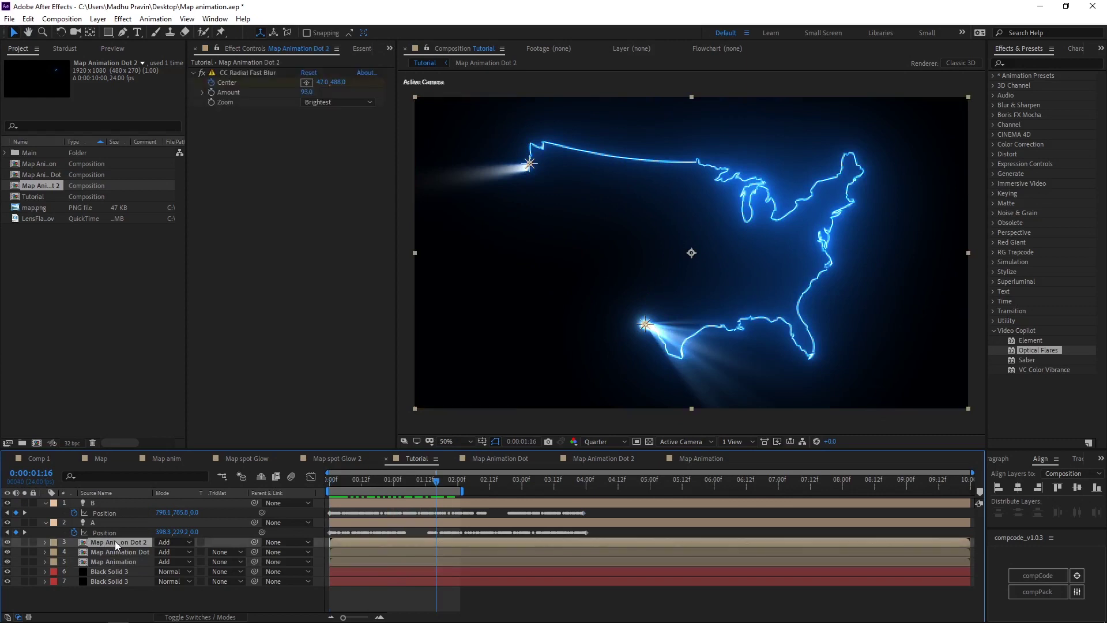
click(6, 542)
text(wiggle(5,700))
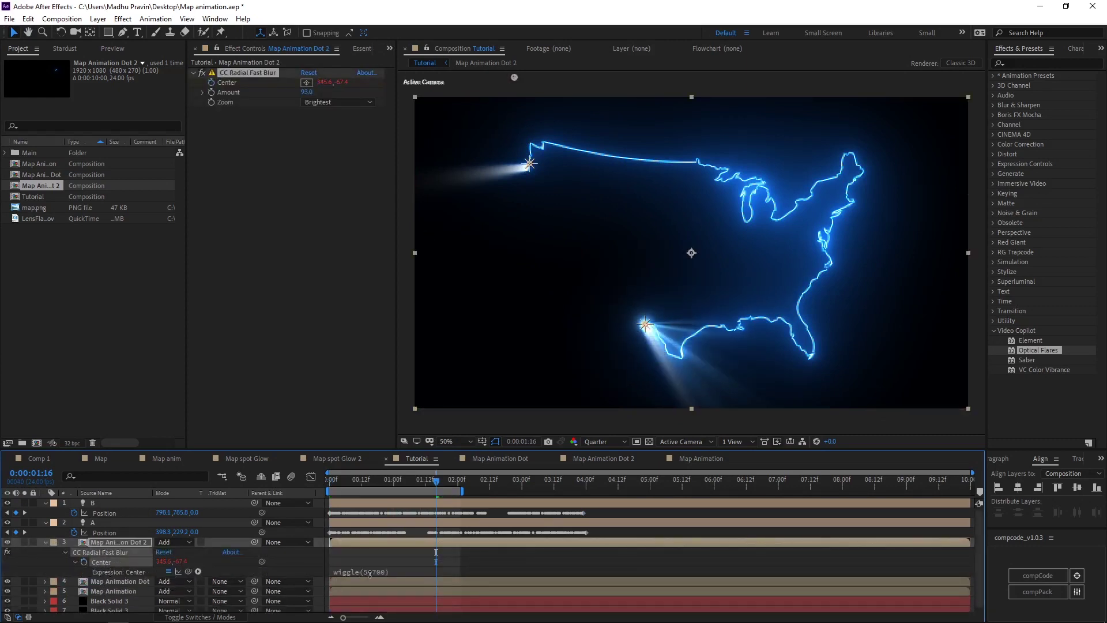
Step: Change the Center expression of Map Animation Dot 2 to wiggle(5.1,700)
drag(404, 486, 372, 486)
click(367, 572)
click(393, 571)
text(.1)
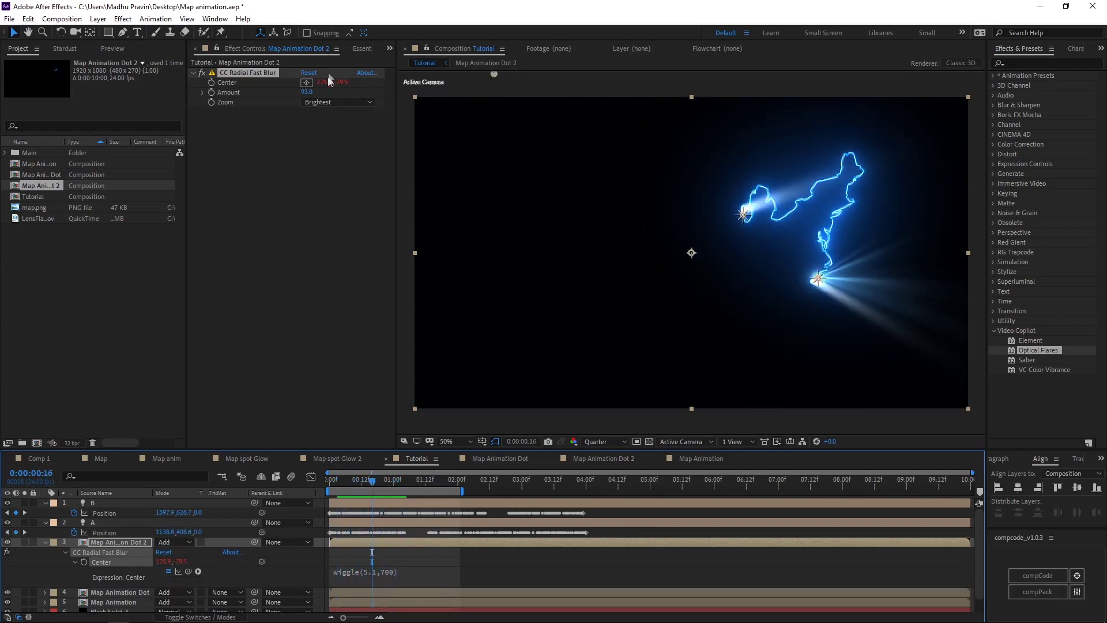
Step: Move Map Animation Dot 2's radial blur Center onto the northeastern part of the map, and preview the wiggling rays
drag(494, 74, 787, 183)
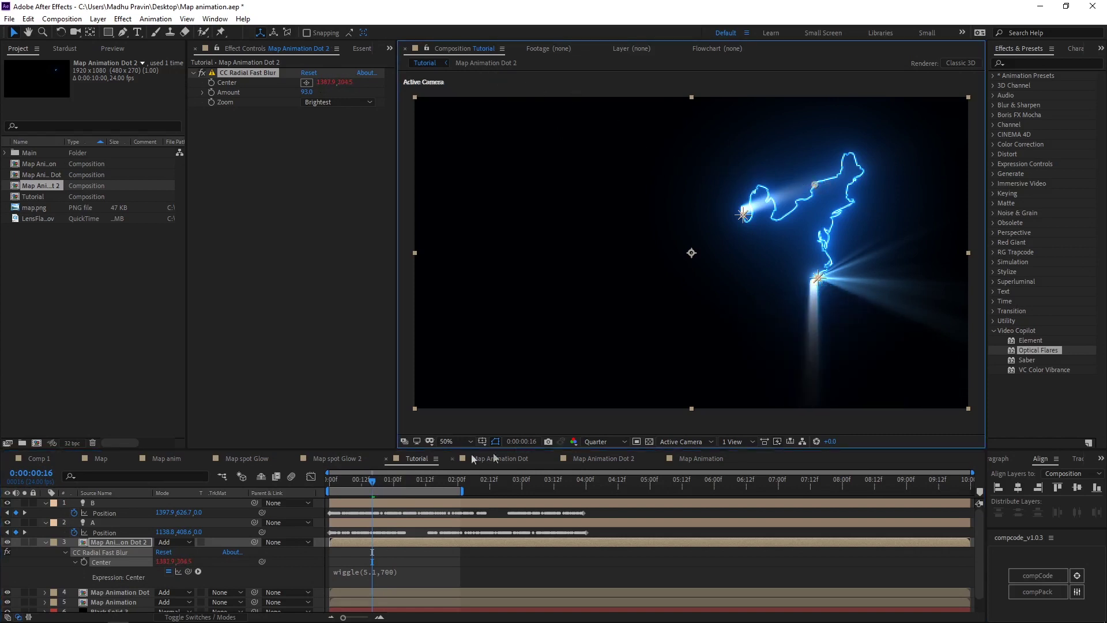
drag(370, 483, 299, 483)
key(space)
key(space)
drag(406, 486, 437, 486)
click(767, 237)
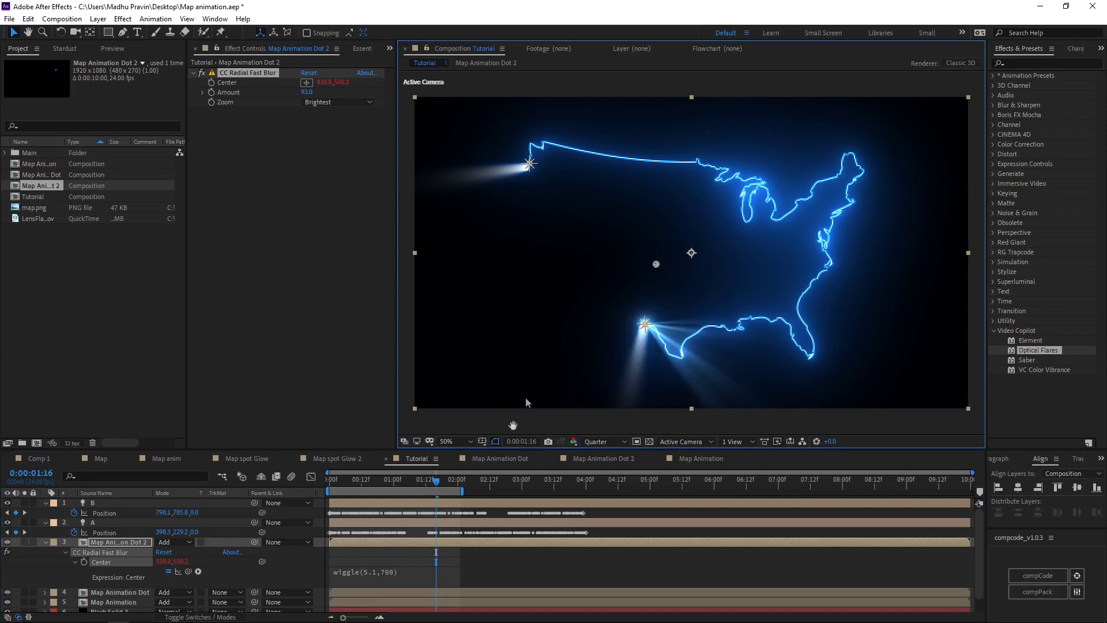
key(space)
key(space)
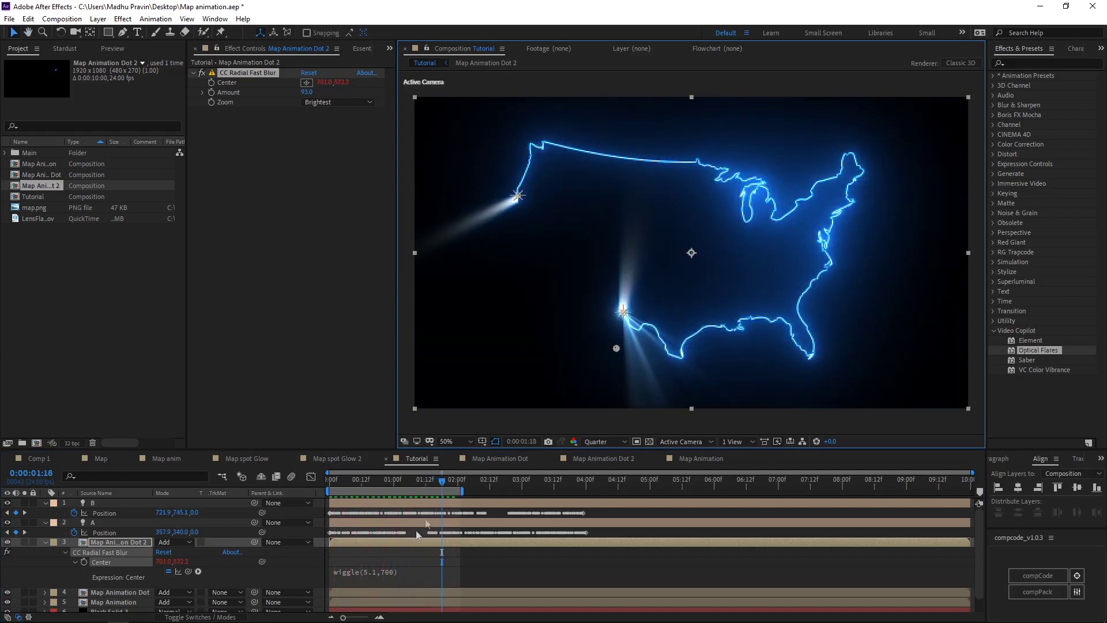
Step: Change the radial blur Center expression of Map Animation Dot 2 to wiggle(6,700) and preview the rays
key(space)
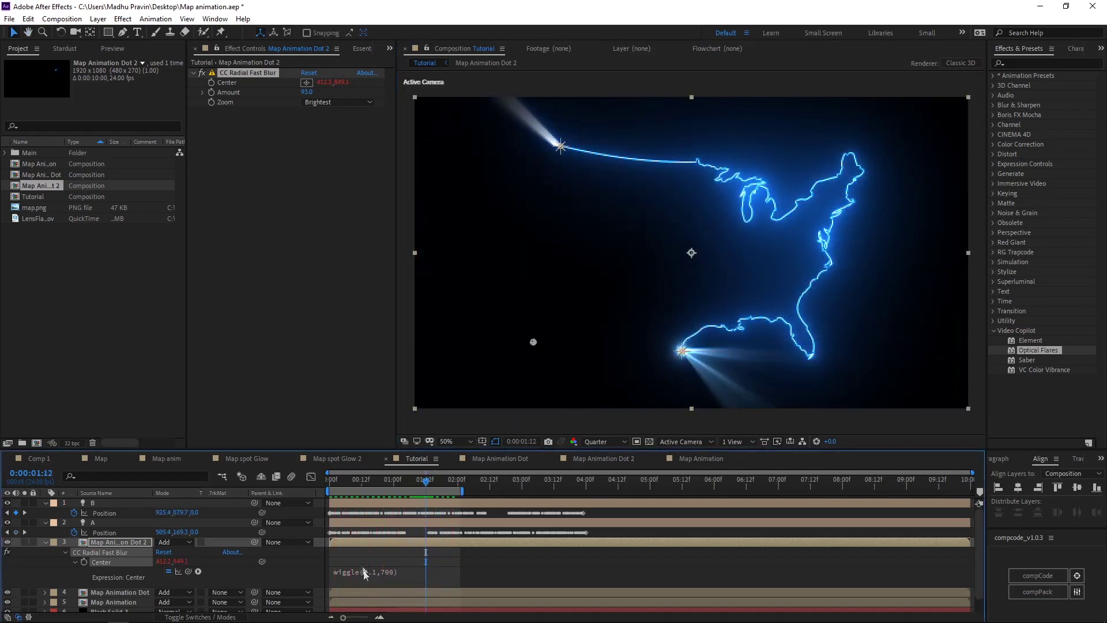
click(394, 574)
text(6)
click(388, 541)
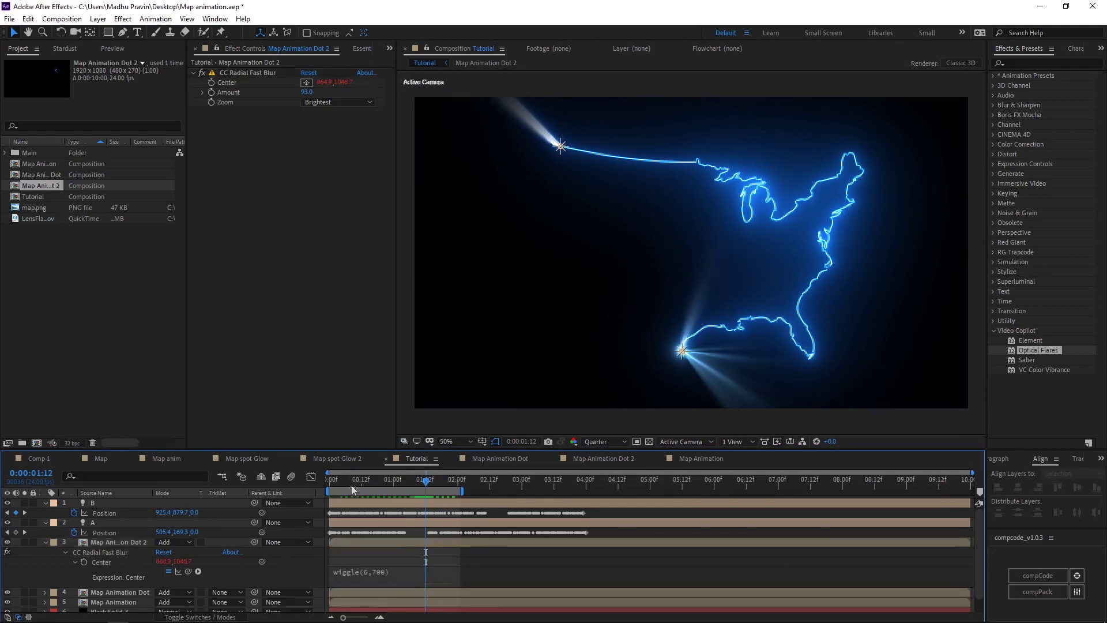
key(space)
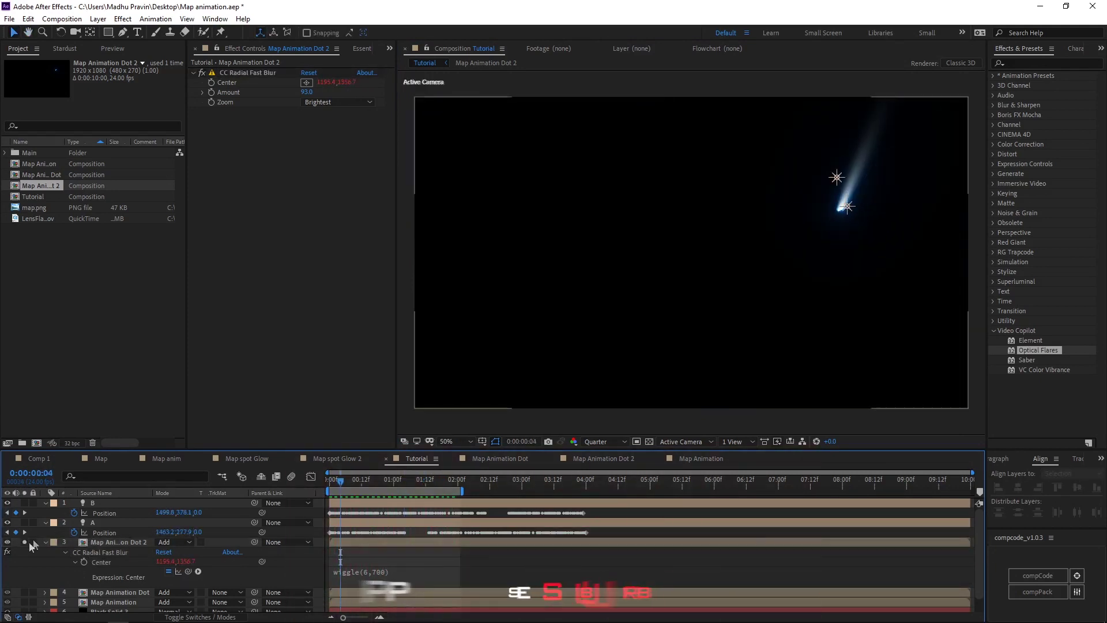
Step: Convert the wiggle expression on Map Animation Dot 2's radial blur Center to keyframes and collapse the layer
right_click(106, 561)
mouse_move(237, 542)
click(327, 438)
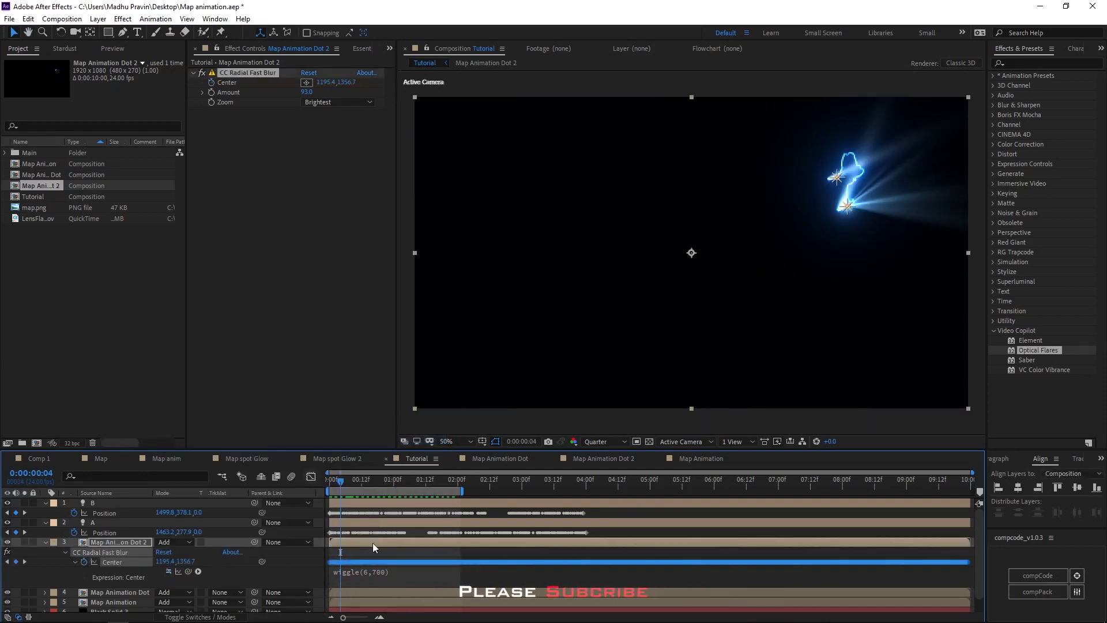
drag(472, 557, 336, 567)
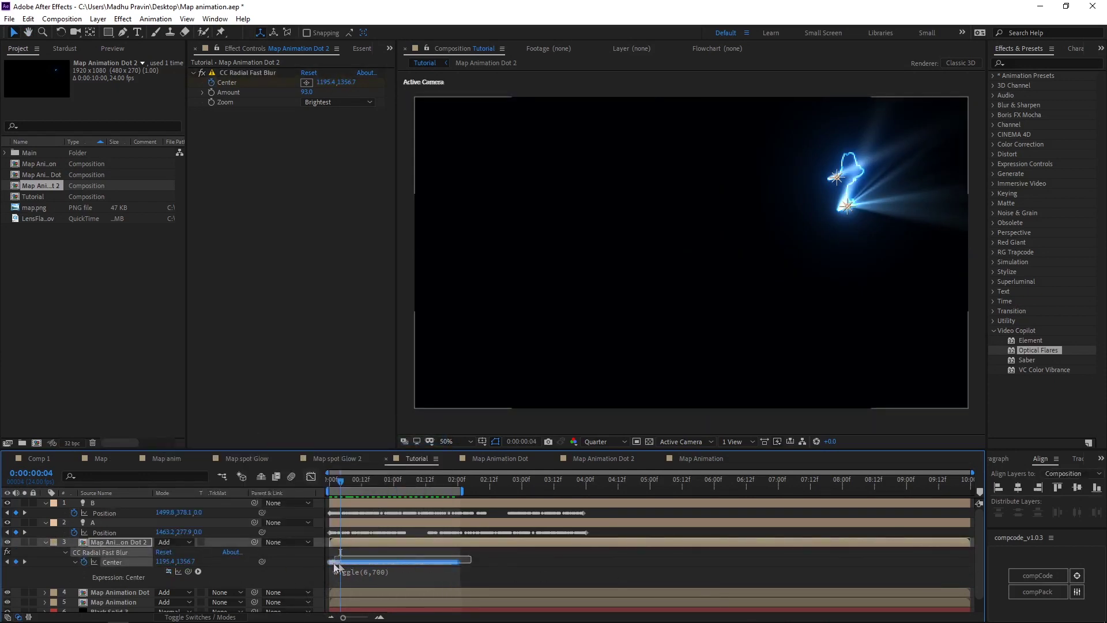
click(46, 543)
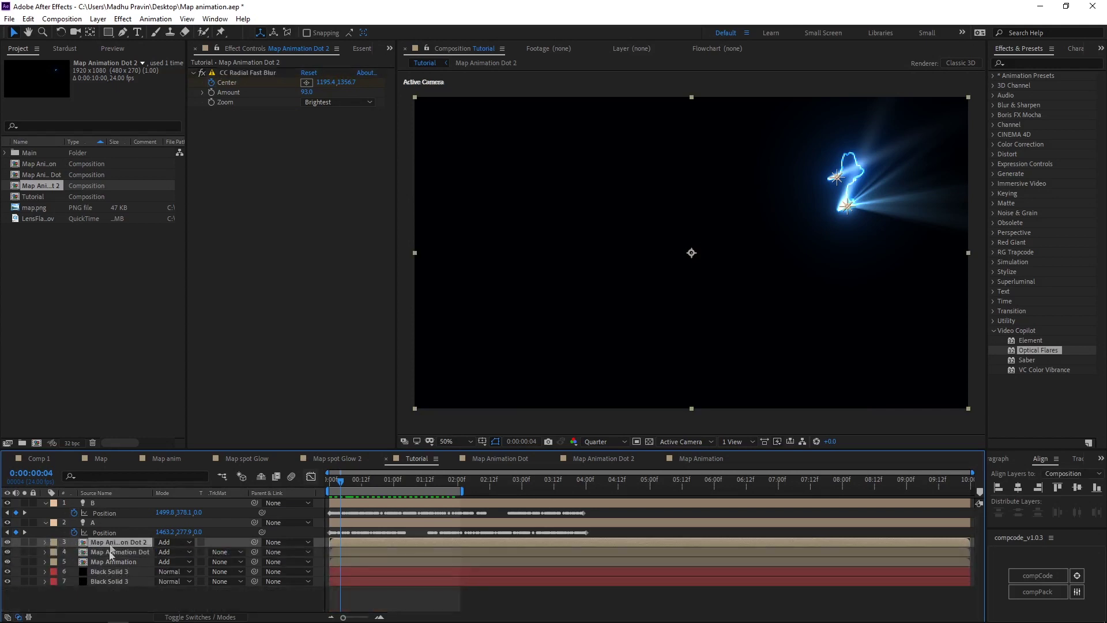
Step: Check the flares on both Black Solid 3 layers in a preview, and set the upper solid's blending mode to Add
click(136, 573)
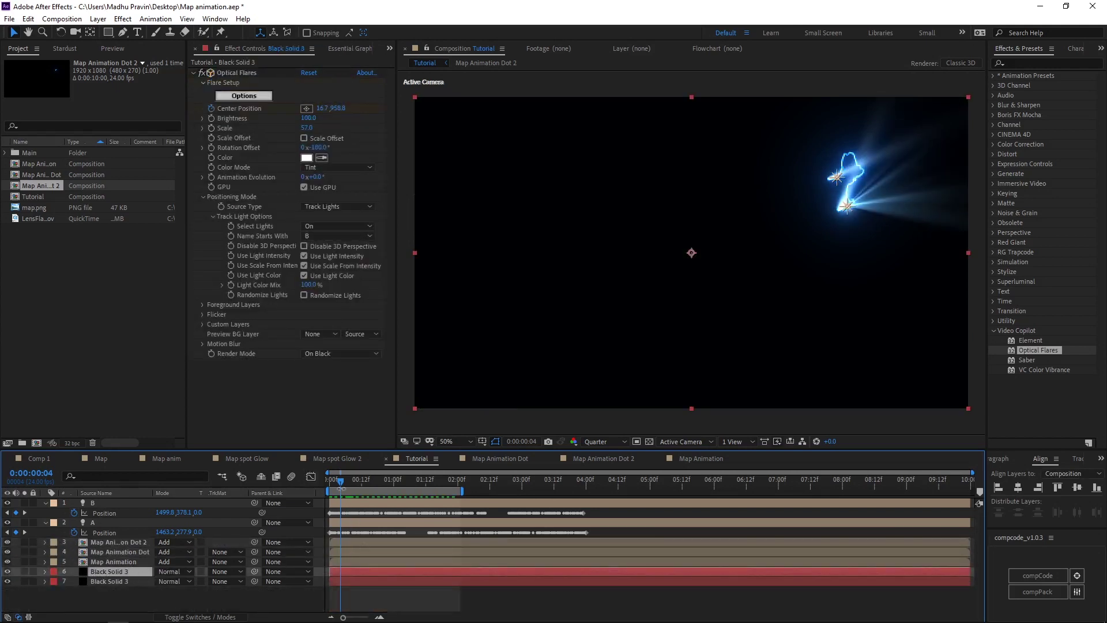
drag(342, 487, 436, 489)
click(211, 108)
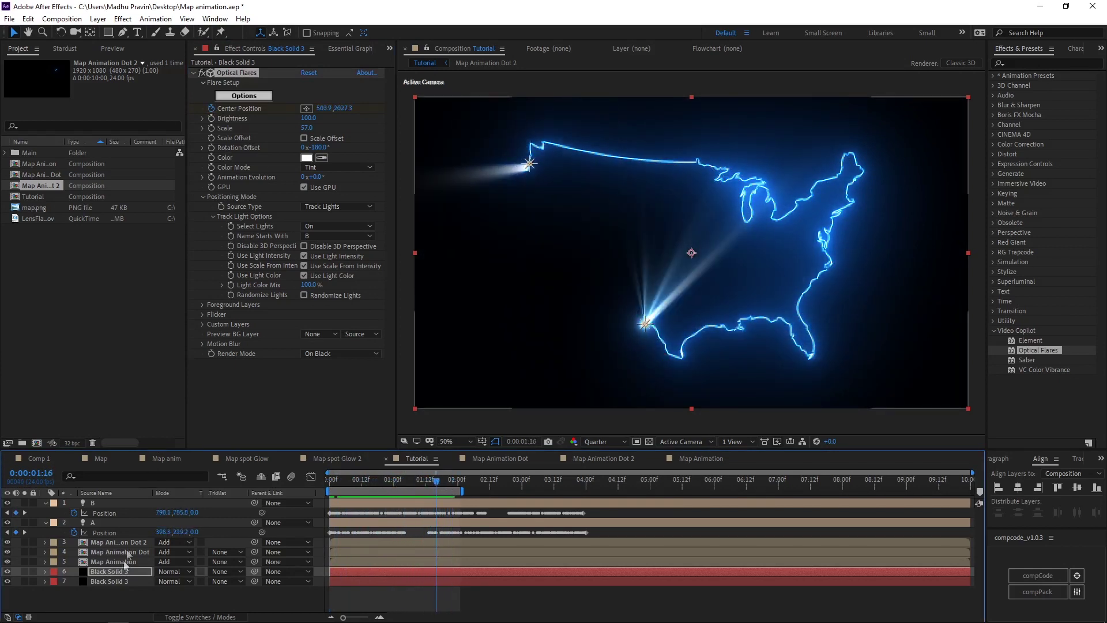
click(120, 581)
key(space)
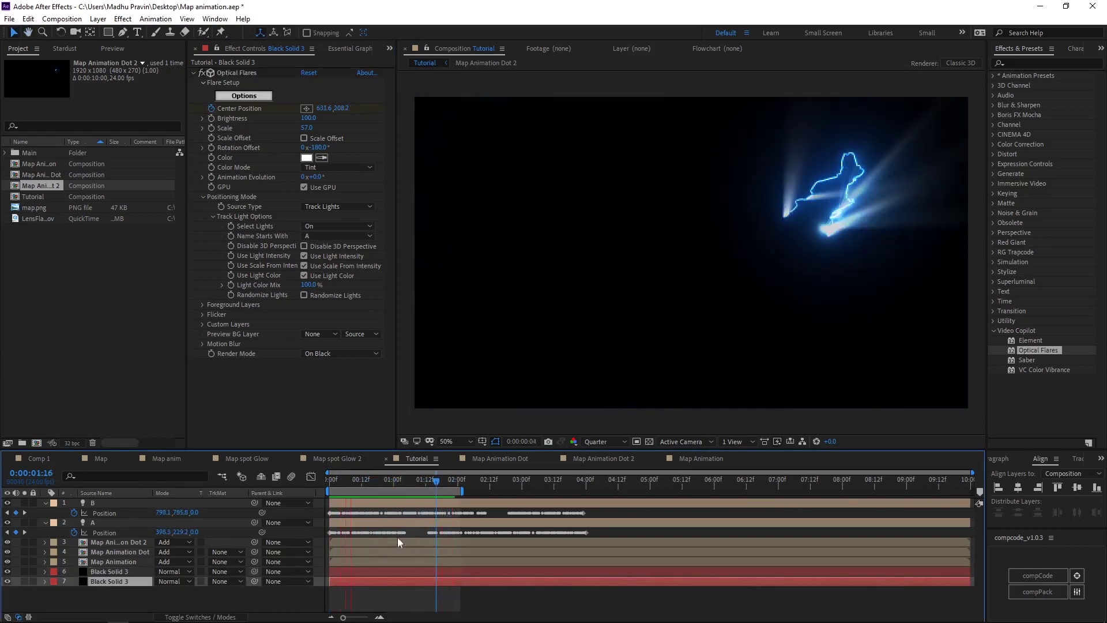
key(space)
key(space)
click(175, 572)
click(180, 184)
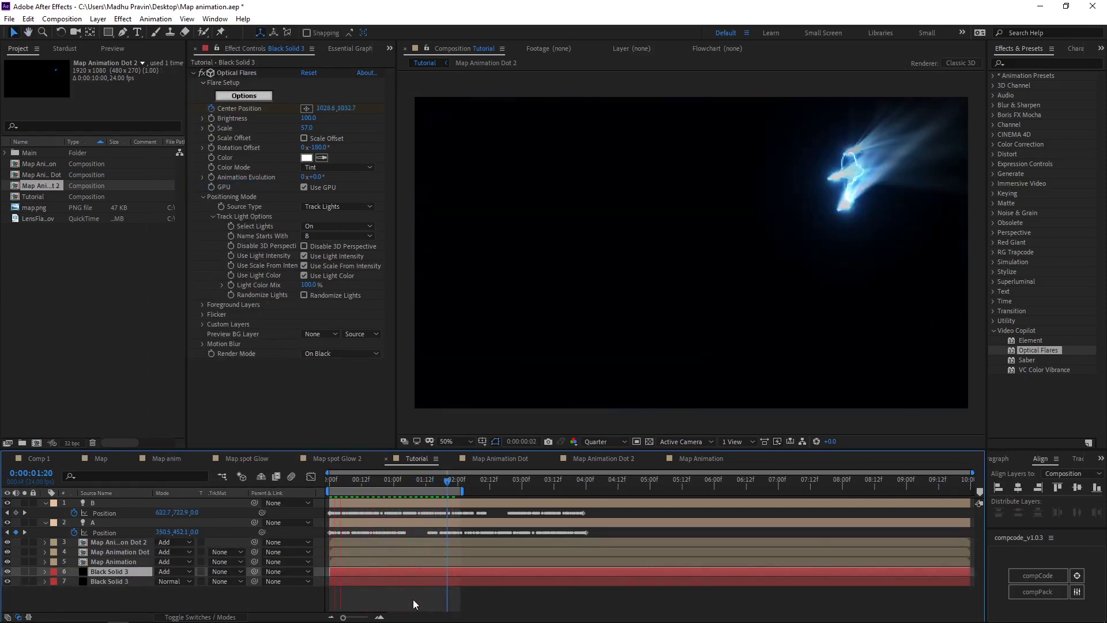
key(space)
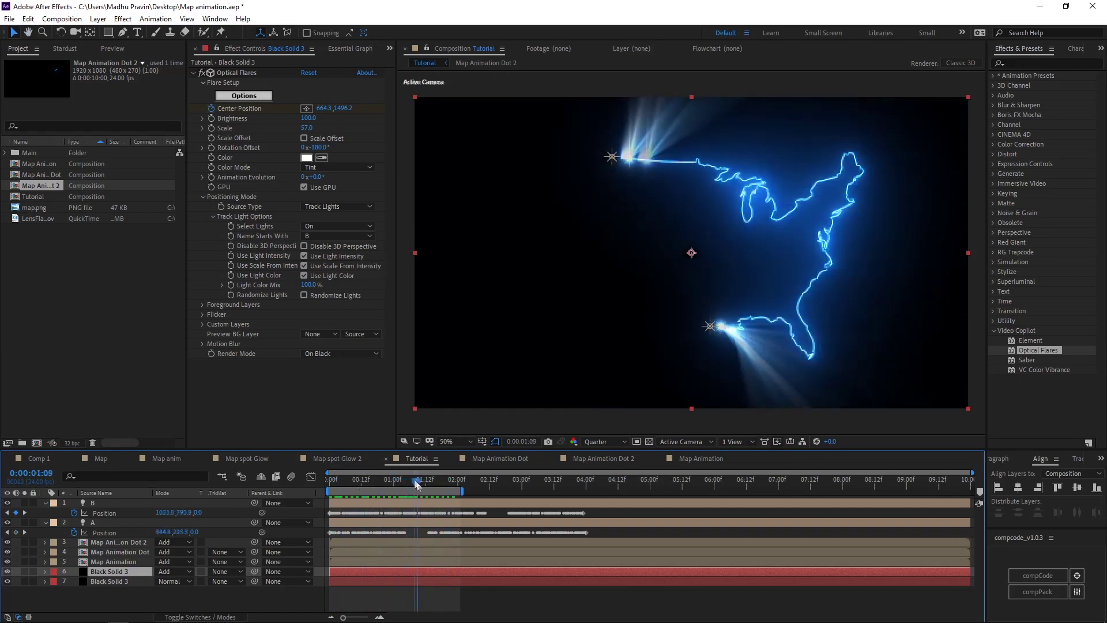
Step: Duplicate the lower flare solid, removing Optical Flares from the bottommost copy, and set the flare solid above it to Add
click(121, 581)
key(ctrl+d)
click(123, 590)
click(235, 73)
key(Delete)
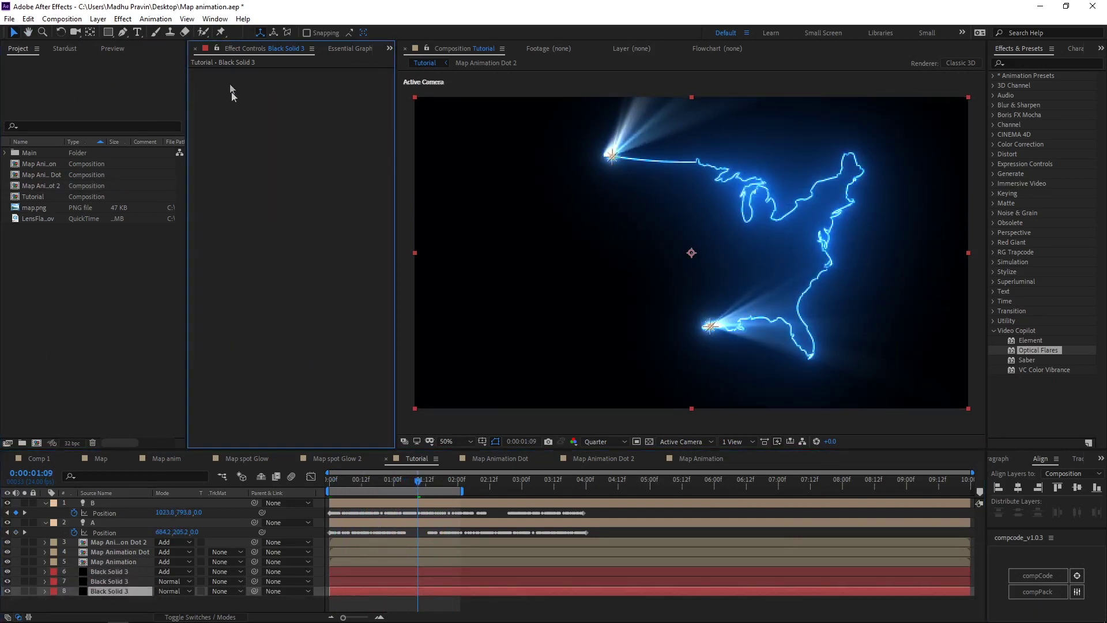
click(167, 581)
click(173, 196)
Step: Apply Gradient Ramp to the bottommost Black Solid 3 and set its End Color to dark blue
click(1027, 64)
text(ramp)
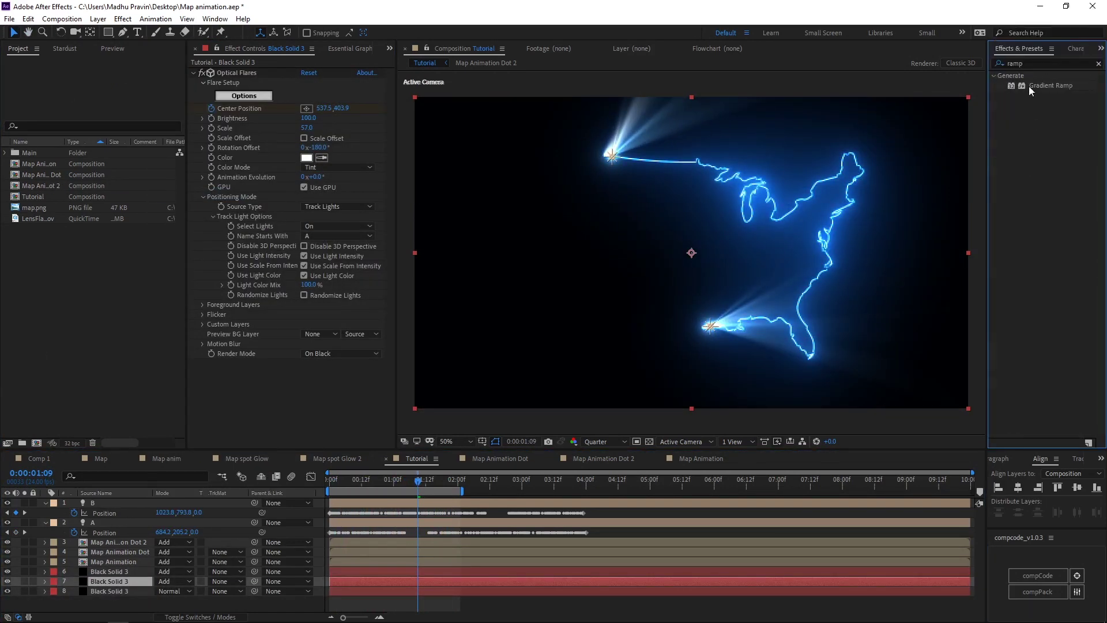
drag(1029, 85, 110, 591)
click(306, 112)
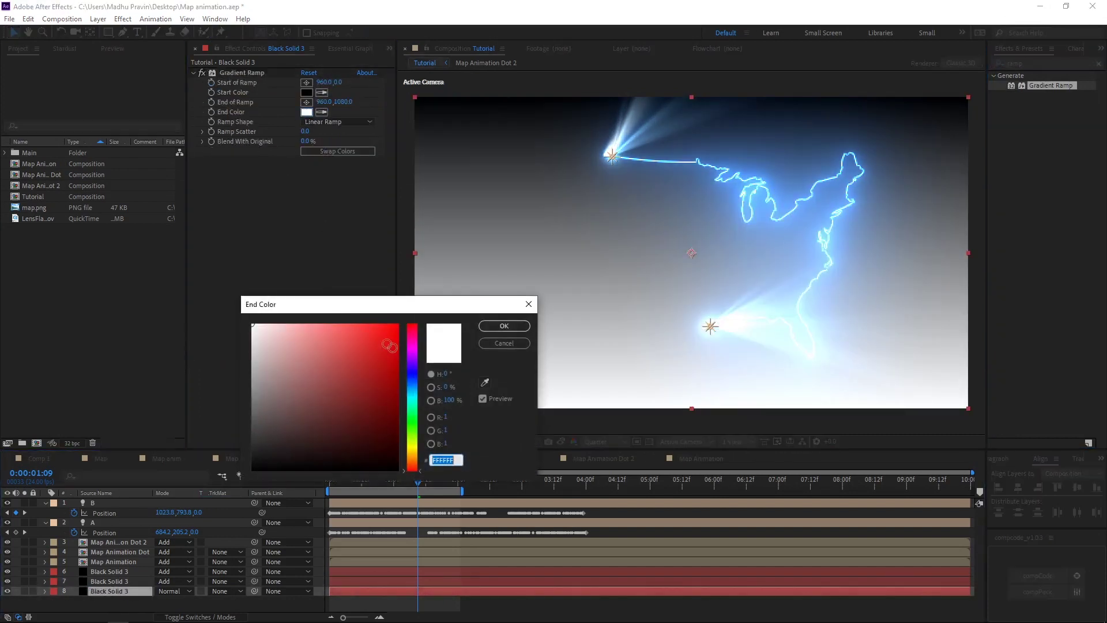
click(413, 383)
drag(389, 385, 405, 437)
click(504, 326)
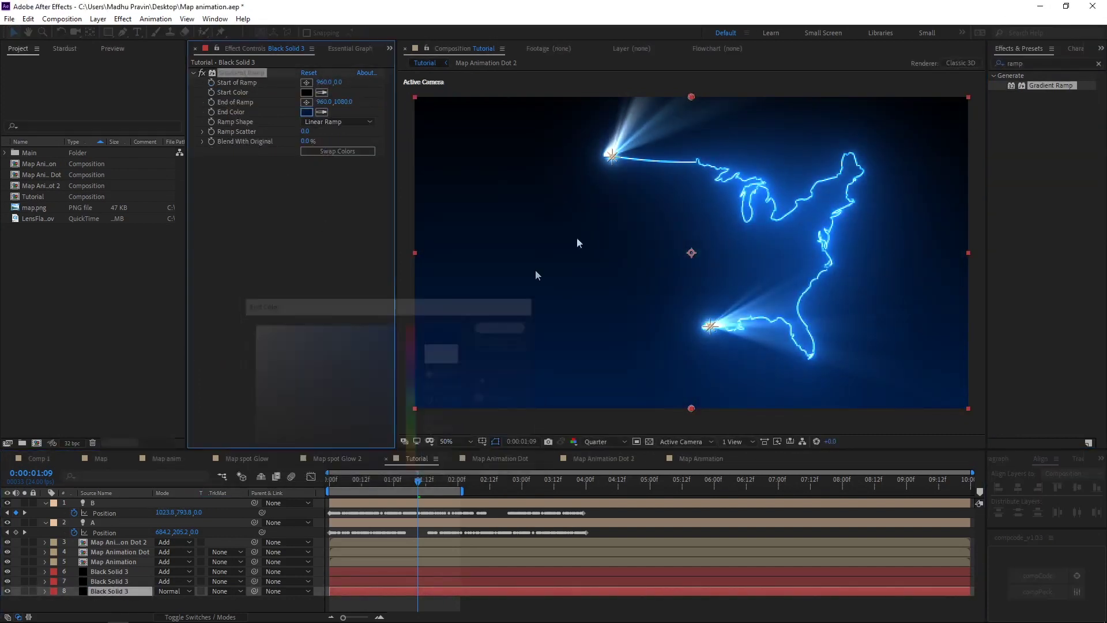
Step: Make the gradient a Radial Ramp with swapped colors, starting at the frame's center and ending beyond its lower-left corner
click(337, 150)
scroll(668, 245, down, 2)
click(338, 151)
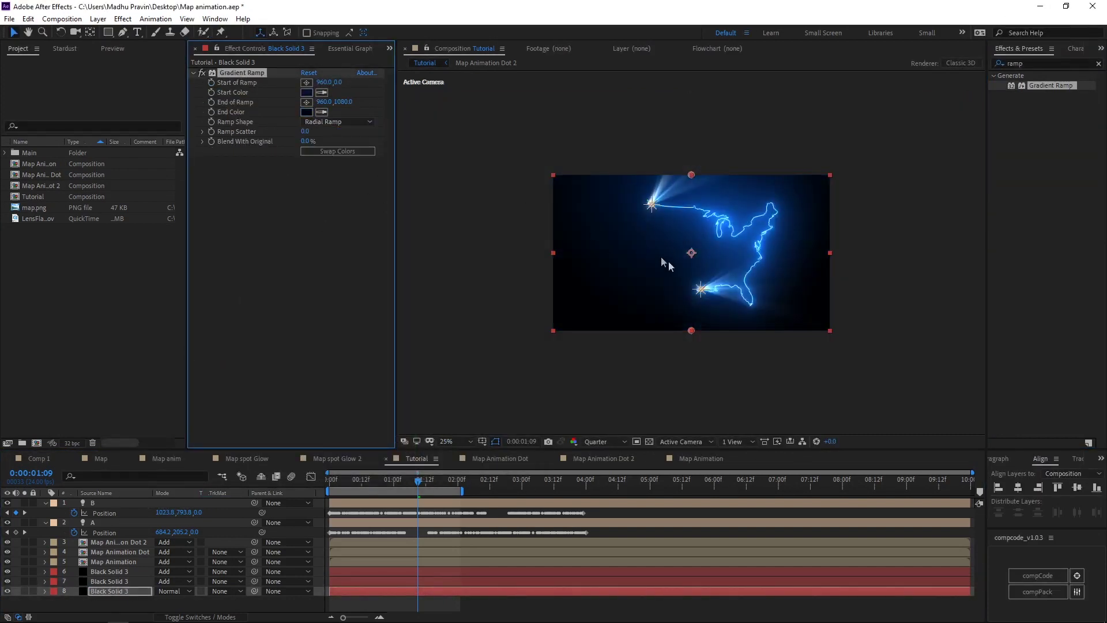
drag(691, 175, 691, 253)
drag(692, 330, 517, 368)
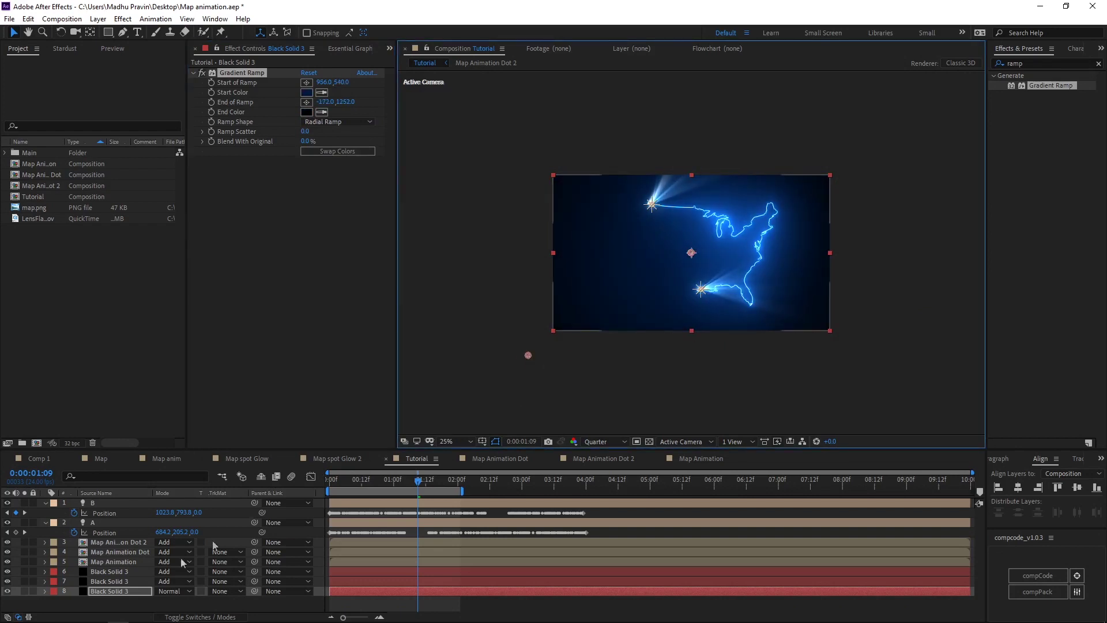
Step: Collapse the properties of lights A and B, and preview the animation over the gradient up to 0:00:02:00
click(45, 503)
click(46, 513)
click(100, 593)
key(space)
key(space)
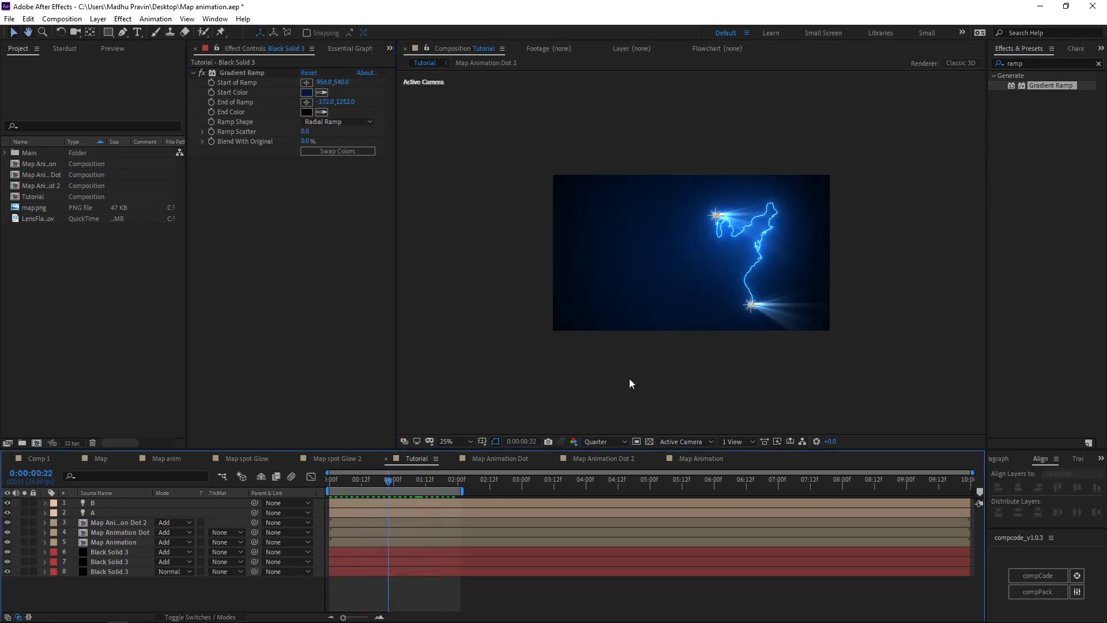
scroll(629, 378, up, 2)
drag(388, 481, 457, 485)
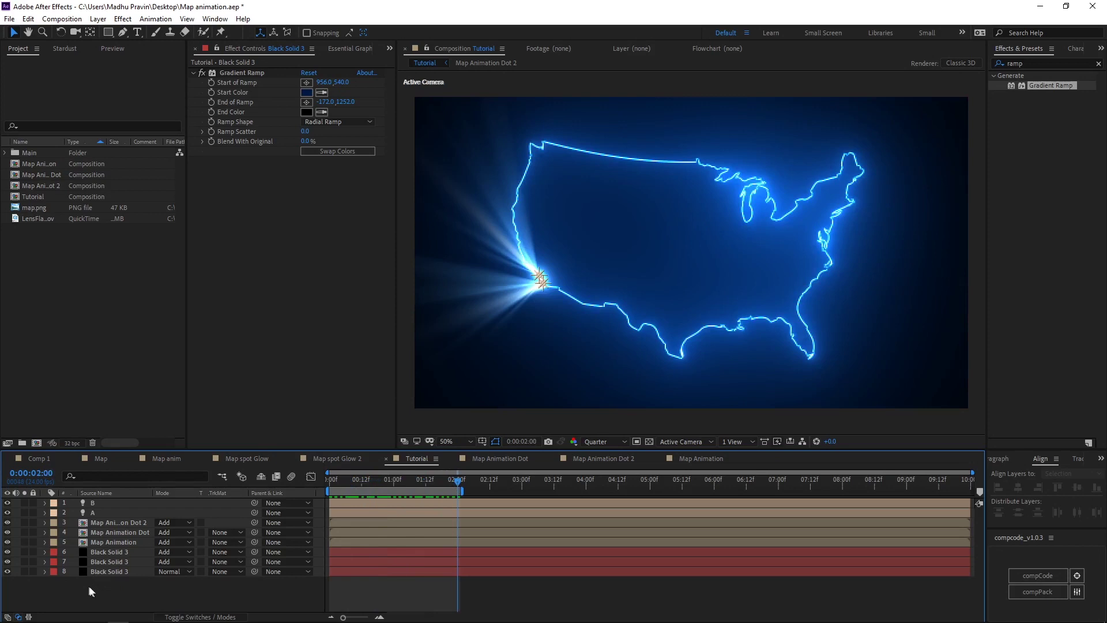
Step: Duplicate the upper flare solid, replace its effect with a fresh Optical Flares, and place the copy above all layers
click(110, 552)
key(ctrl+d)
click(211, 109)
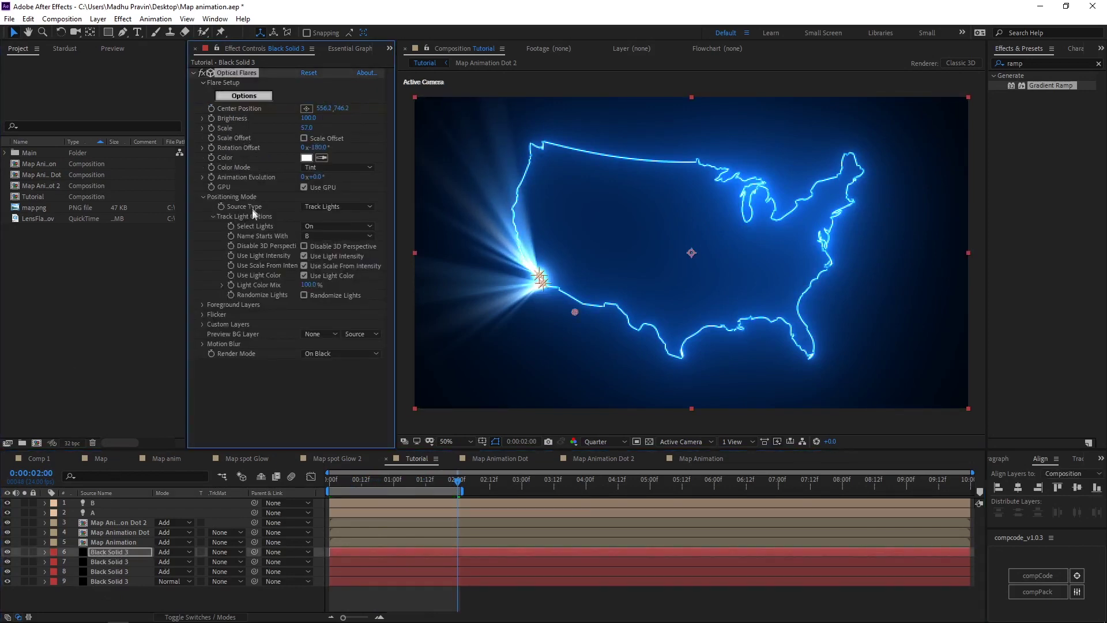
key(Delete)
click(1098, 63)
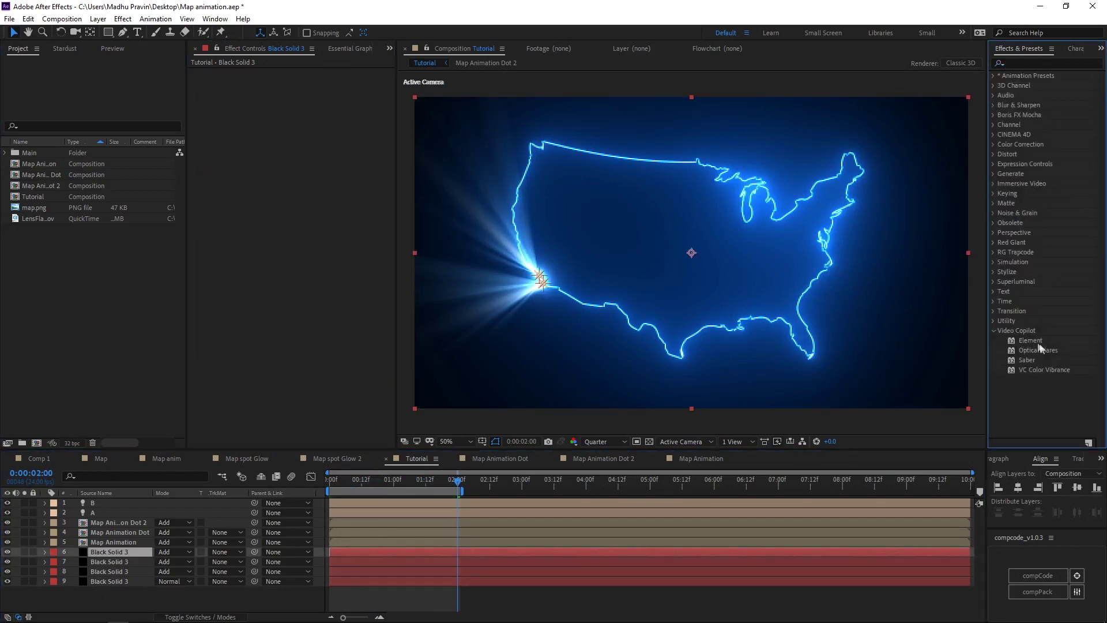
drag(1040, 350, 109, 502)
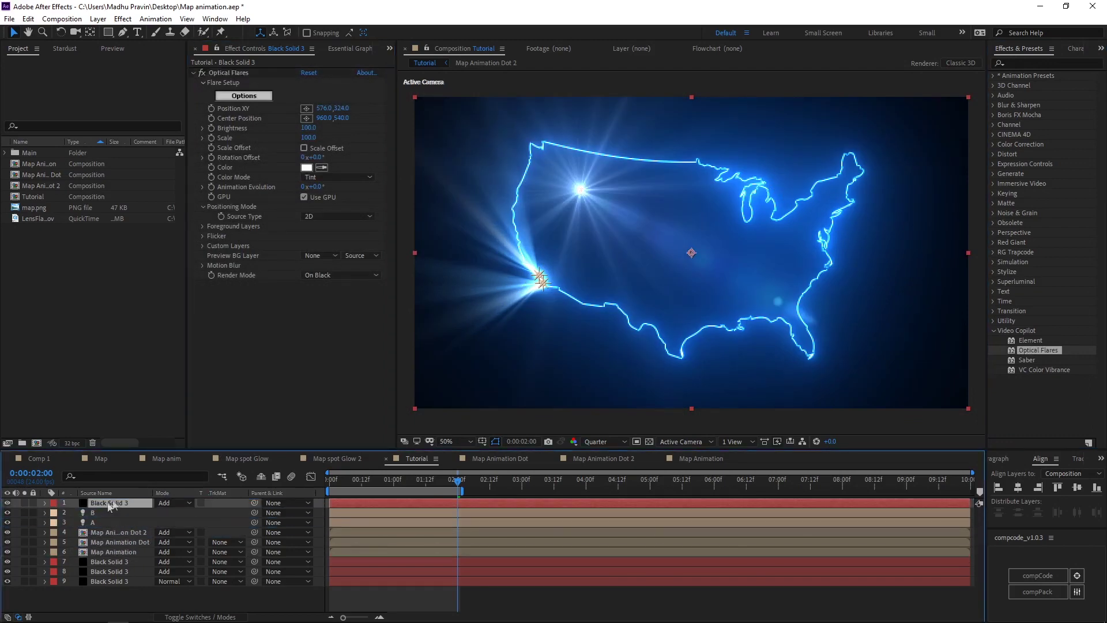
Step: Open the new flare's Optical Flares options and browse the Light and Motion Graphics preset folders
click(244, 96)
click(810, 110)
click(870, 372)
click(641, 440)
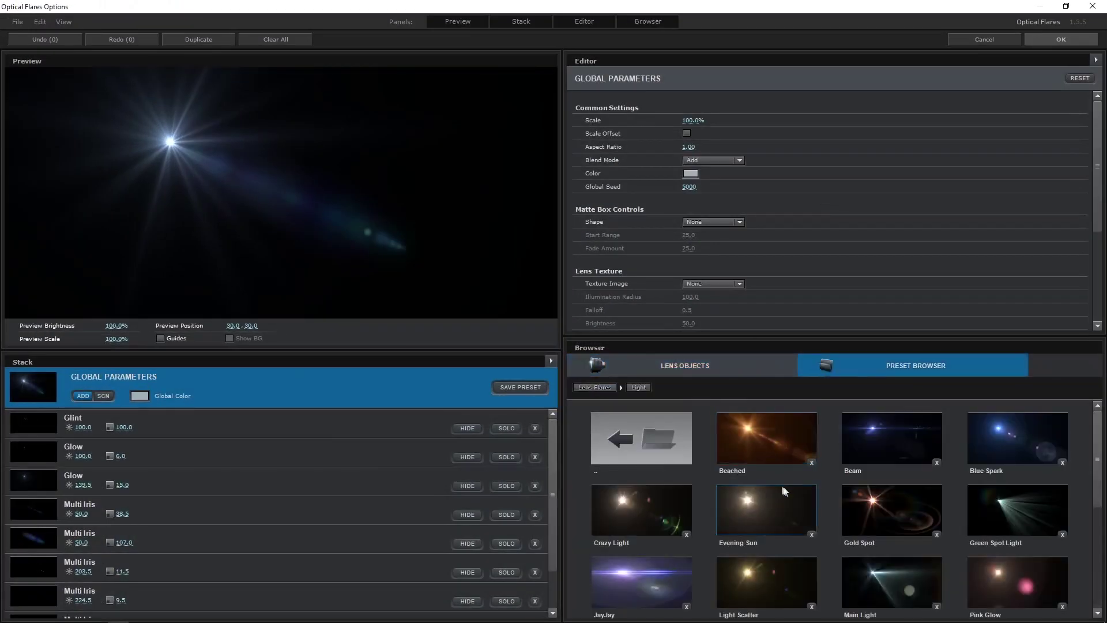
scroll(779, 491, down, 5)
scroll(772, 482, up, 5)
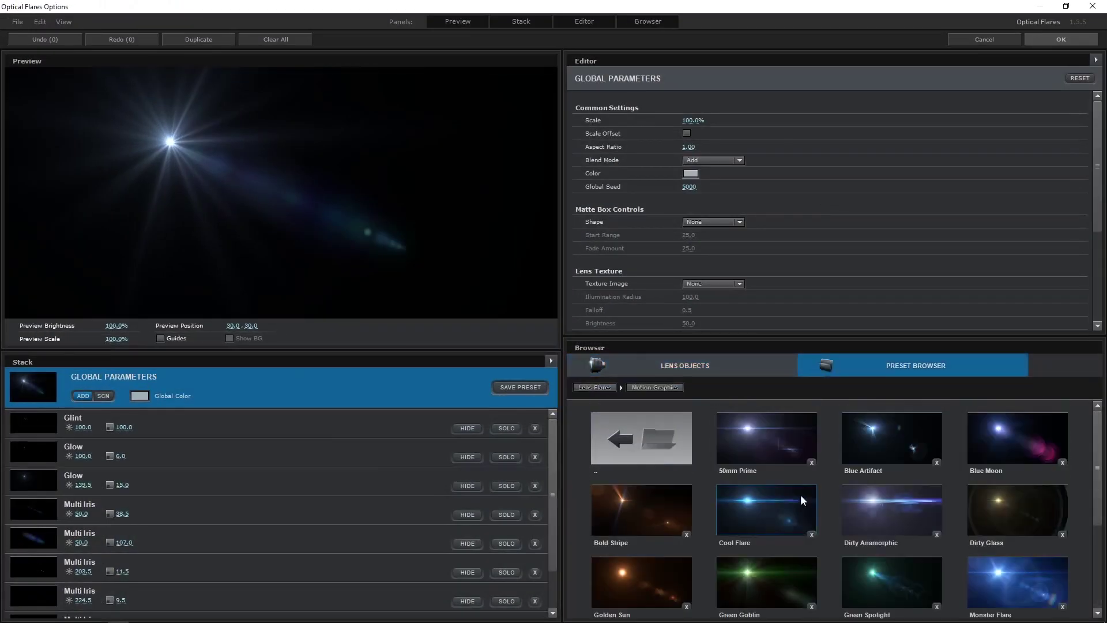
Step: Try the 50mm Prime and spore presets from the Motion Graphics folder
click(774, 447)
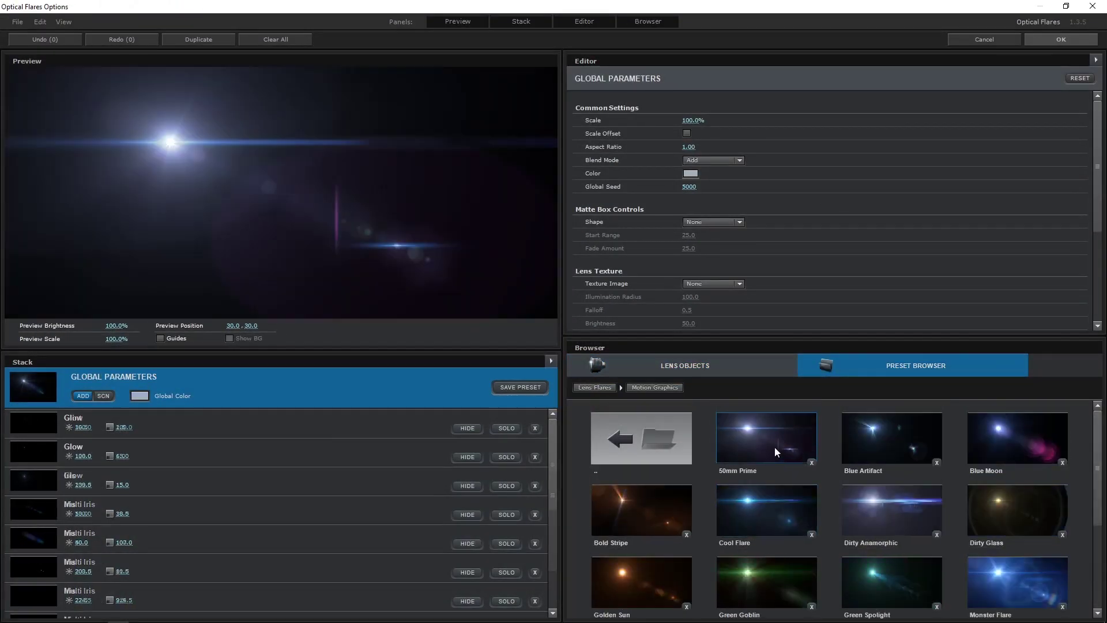
scroll(663, 486, down, 1)
scroll(917, 528, down, 2)
click(749, 562)
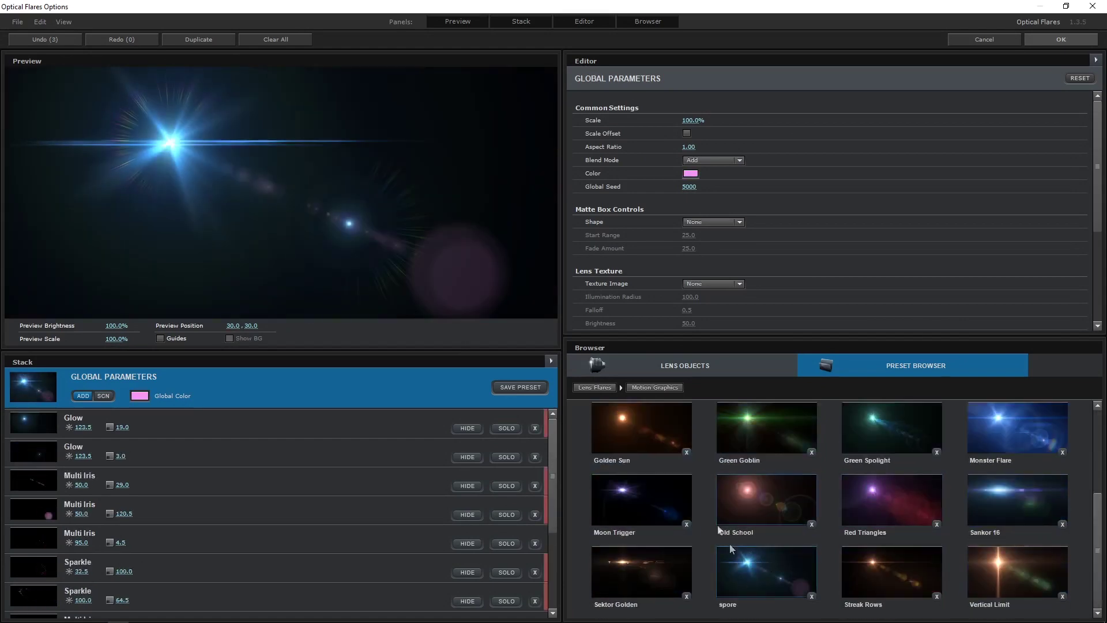
Step: Apply a blue-white rayed preset from Natural Flares and place the flare where the two dots meet, at 438, 632
click(595, 387)
click(1012, 447)
click(663, 516)
scroll(750, 519, down, 2)
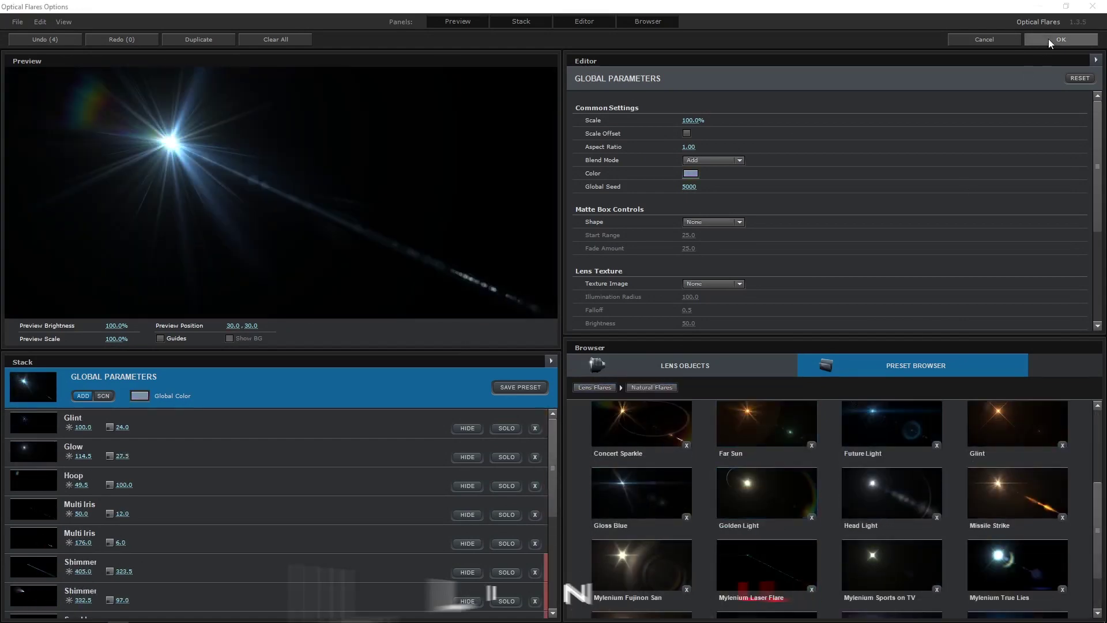
click(1061, 39)
click(105, 505)
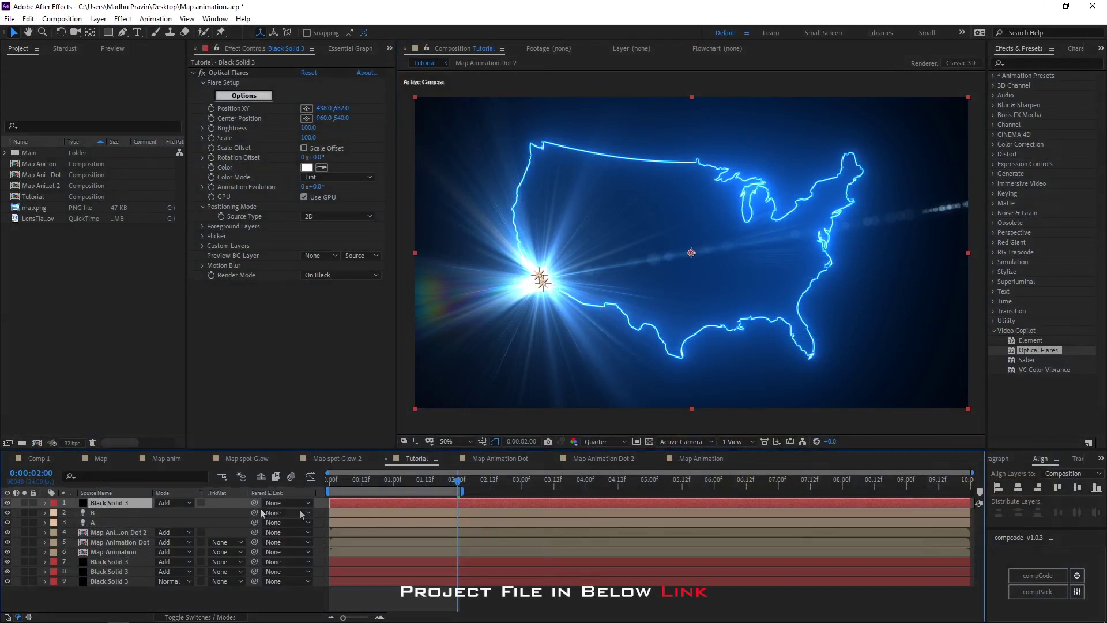
Step: Keyframe the top flare's Scale at 0:00:02:00, with a value of 0 at 0:00:01:19 and at 0:00:02:06
drag(308, 137, 311, 137)
drag(458, 484, 445, 483)
drag(308, 138, 273, 146)
key(u)
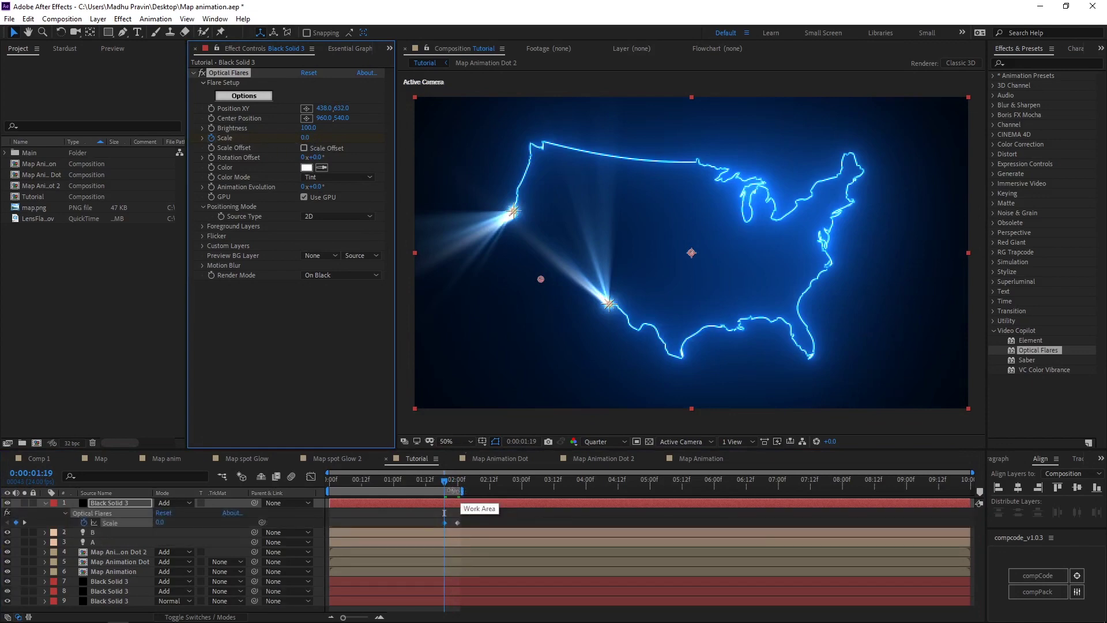
drag(445, 484, 474, 486)
drag(305, 137, 274, 144)
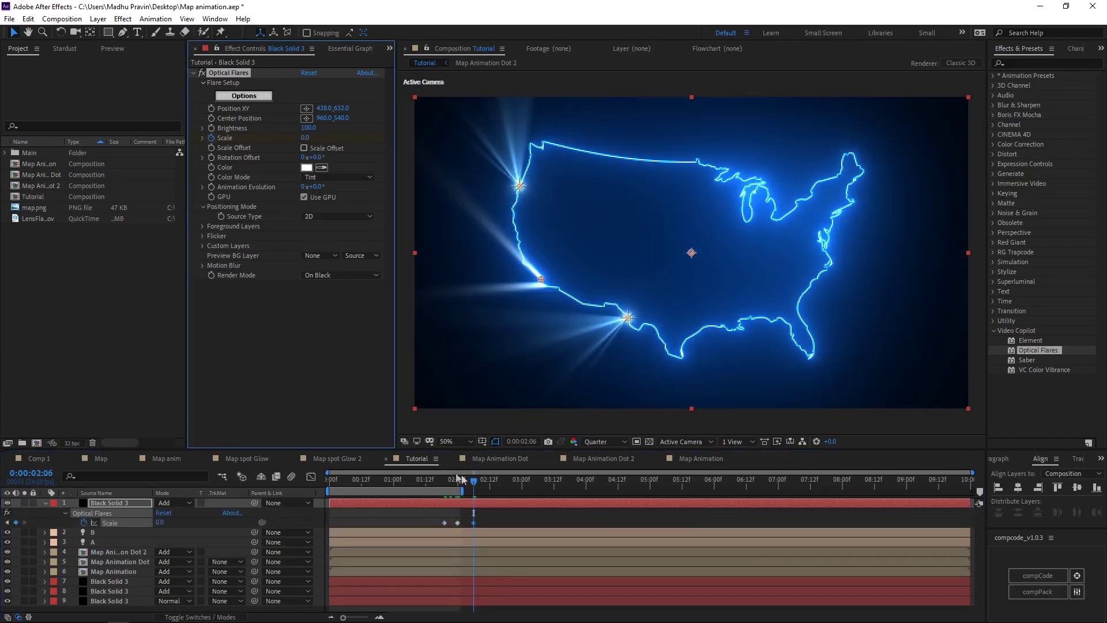
Step: End the work area at 0:00:02:06 and preview the flare burst from the start
key(n)
drag(473, 483, 330, 488)
key(space)
key(space)
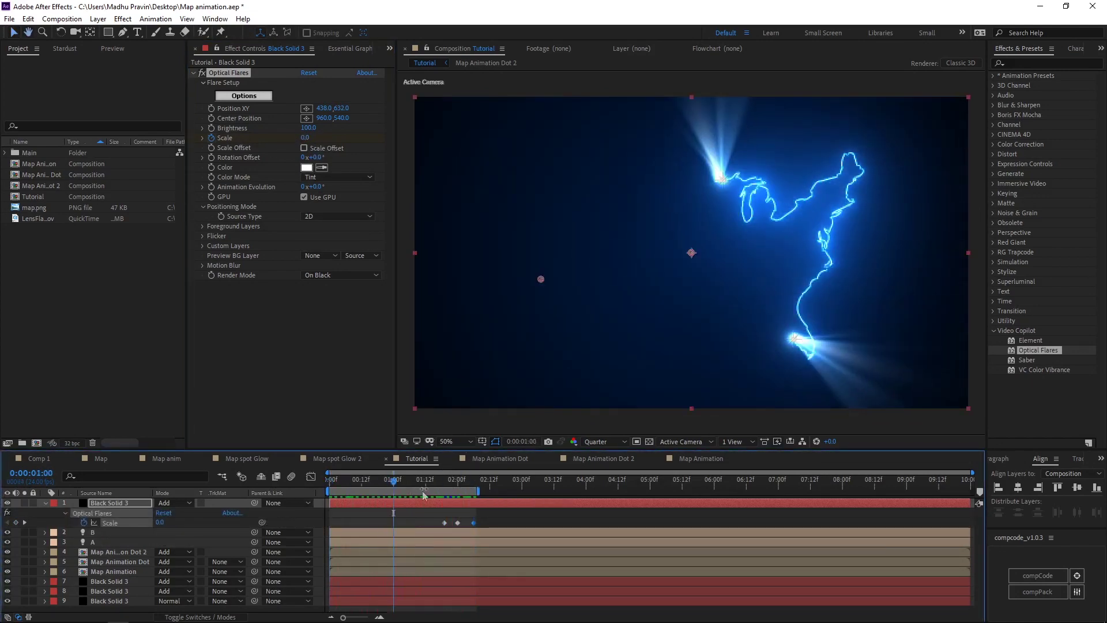
Step: Raise the top flare's Scale keyframe at 0:00:02:00 to 510 and preview the burst
click(455, 481)
drag(307, 138, 481, 138)
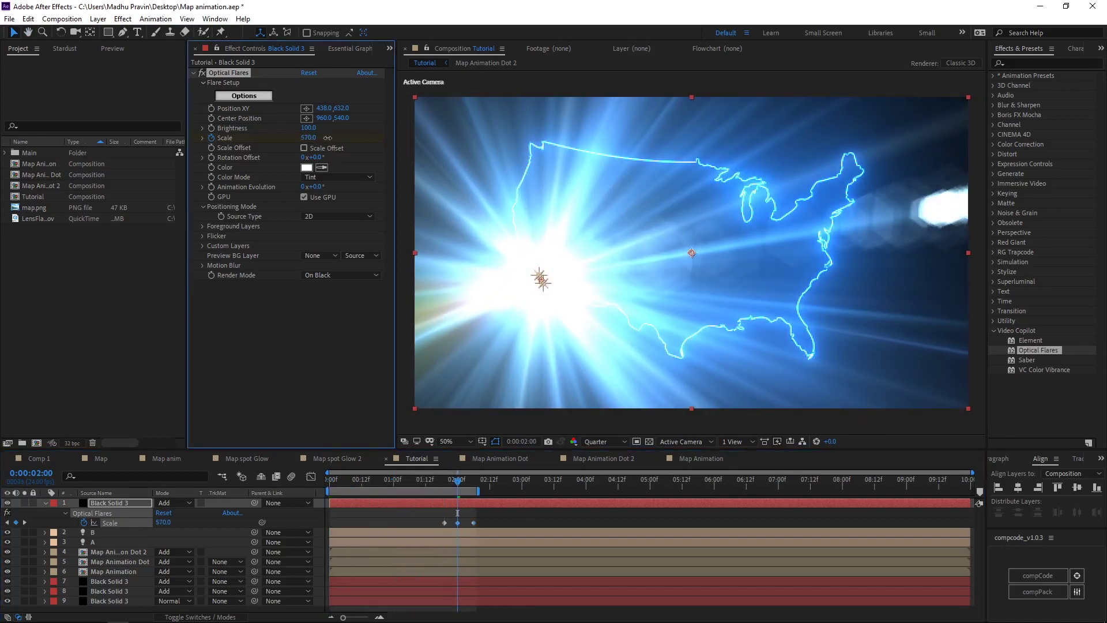
key(space)
key(space)
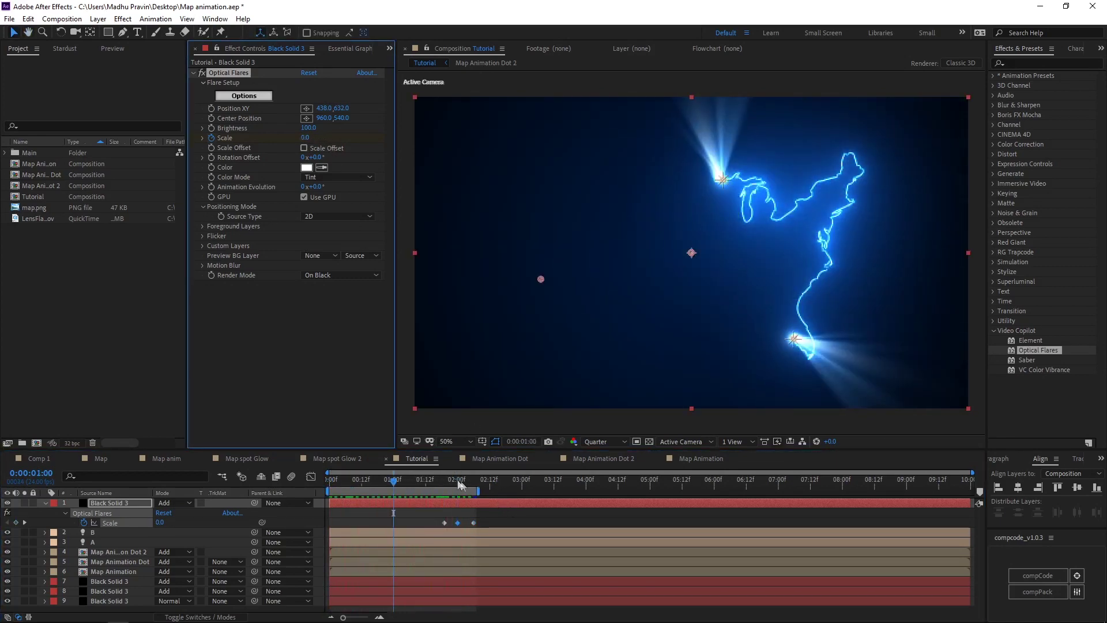
Step: Trim lights A and B to end at 0:00:02:00
click(457, 483)
click(443, 533)
shift+click(447, 540)
key(alt+bracketright)
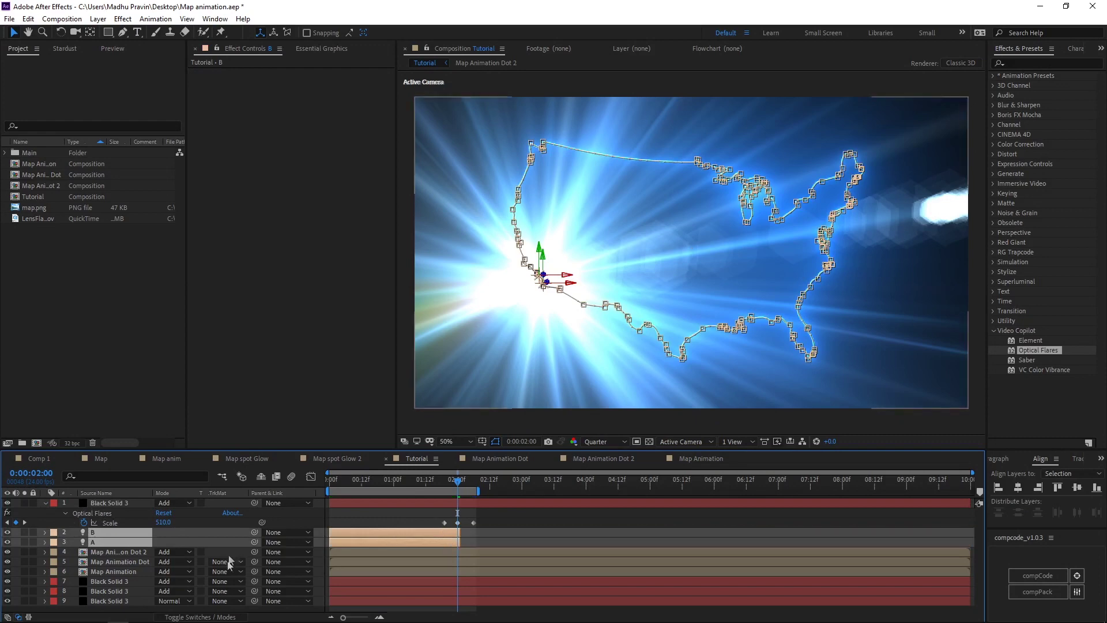
Step: Trim the layers Map Animation Dot 2, Map Animation Dot and Map Animation to end at 0:00:02:00, and check the following frames
click(439, 552)
shift+click(438, 572)
key(alt+bracketright)
click(462, 480)
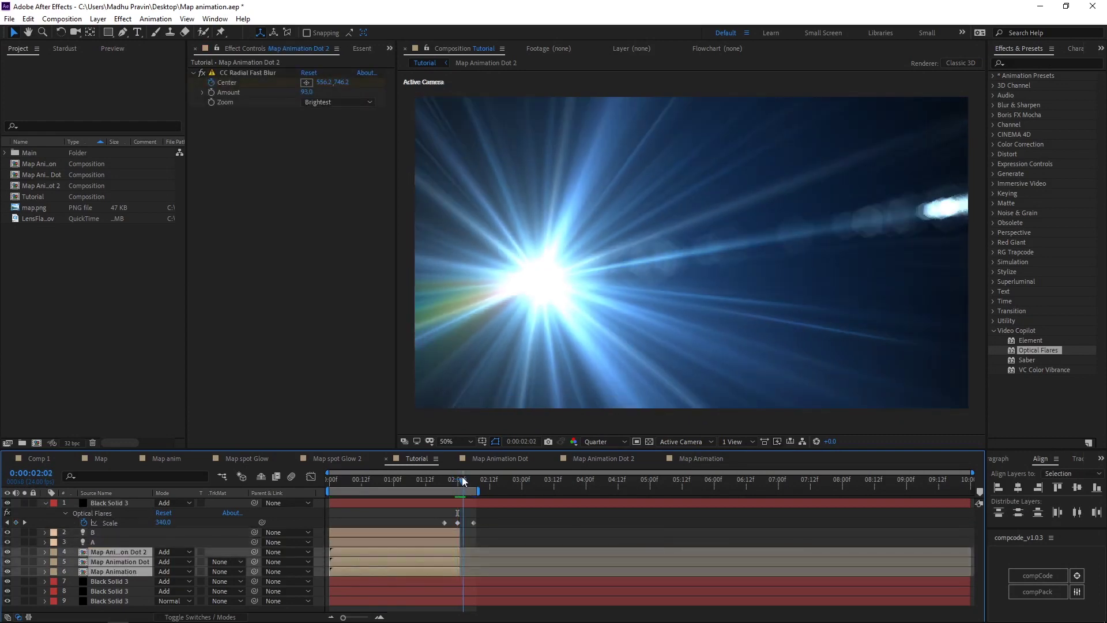
Step: Extend the Map Animation layer and the work area to about 0:00:03:00 and preview the completed outline
click(113, 572)
drag(459, 572, 475, 572)
drag(462, 484, 475, 481)
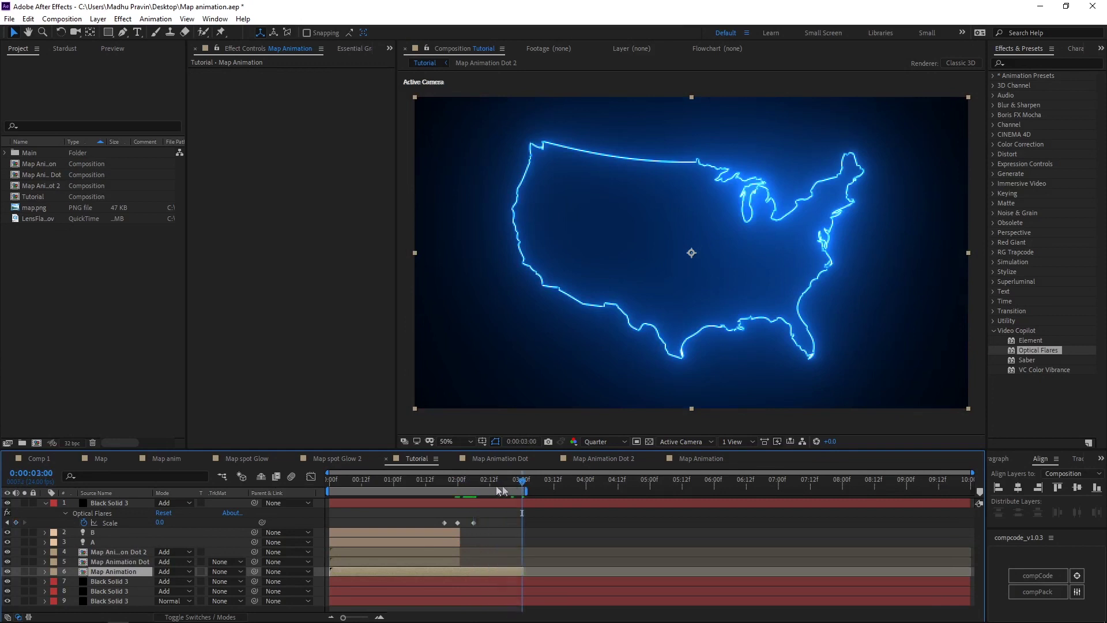
key(space)
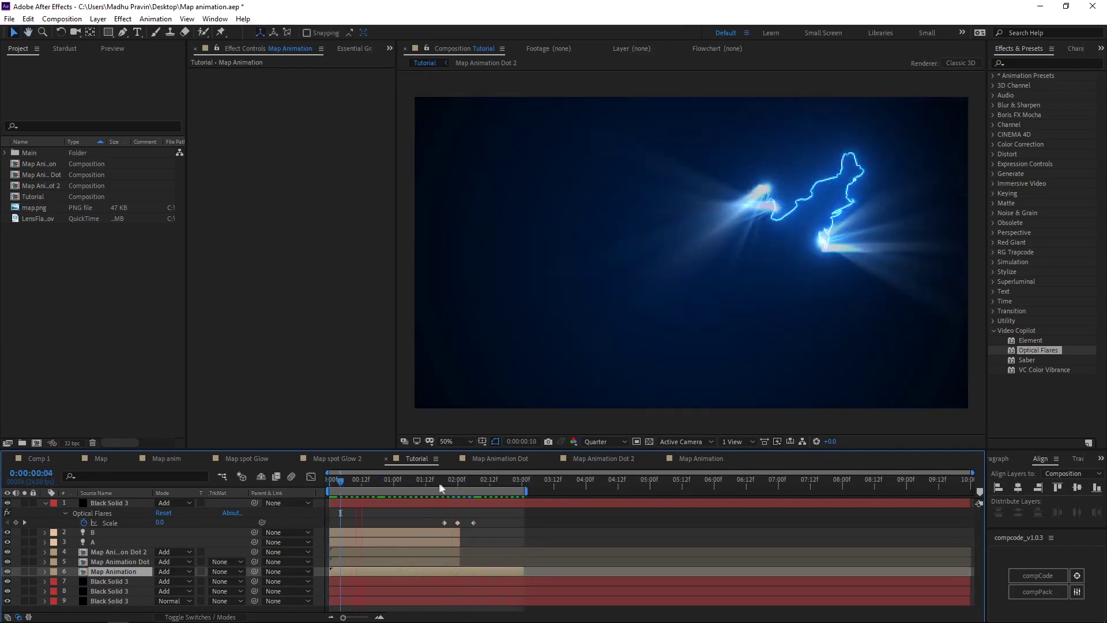
key(space)
click(505, 481)
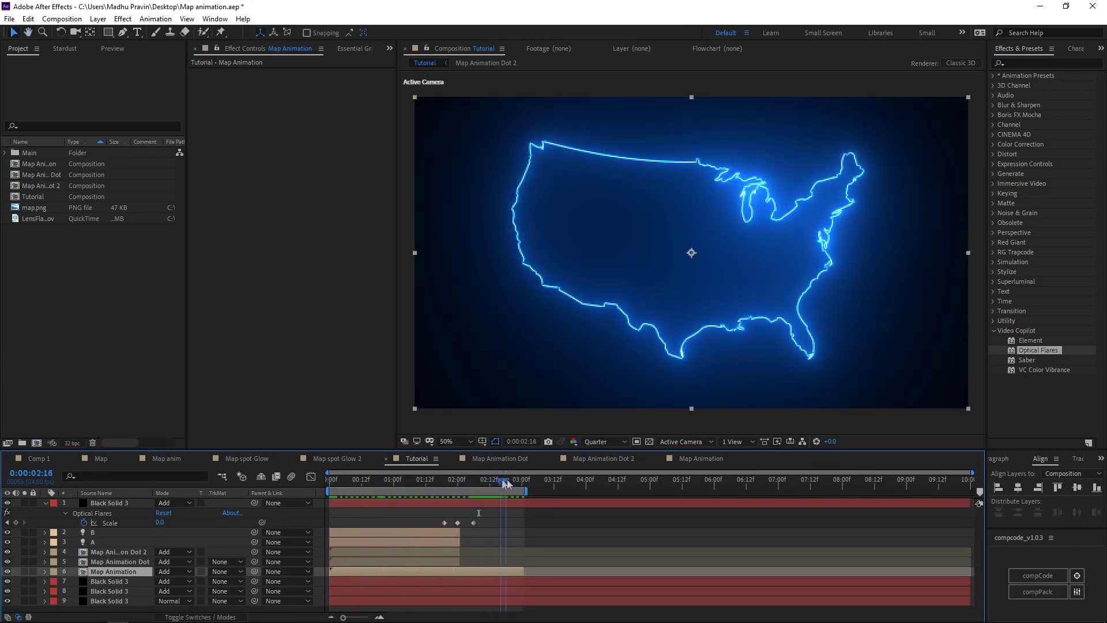
drag(505, 483, 479, 490)
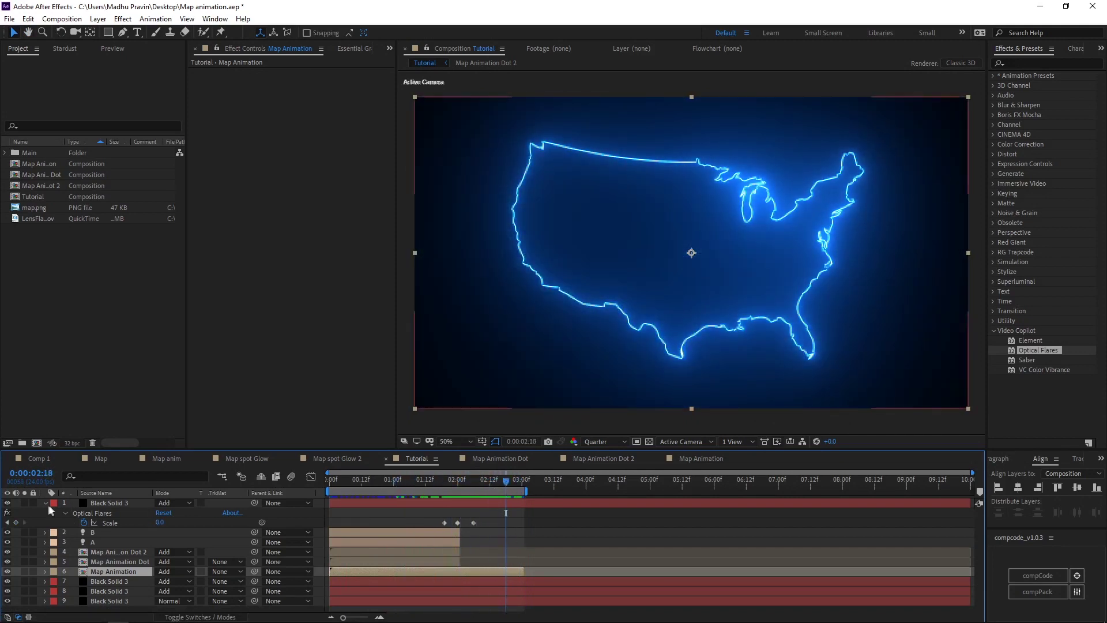
Step: Collapse the top layer's properties and add a text layer reading "USA" inside the map outline at 0:00:02:18
click(46, 503)
click(63, 332)
click(139, 32)
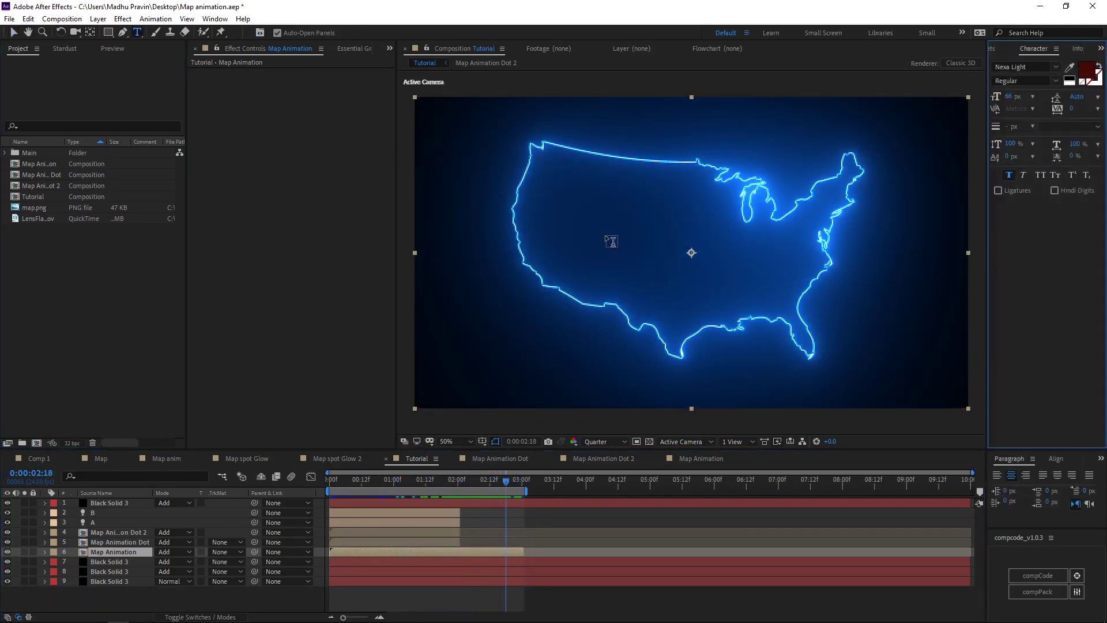
click(642, 255)
text(USA)
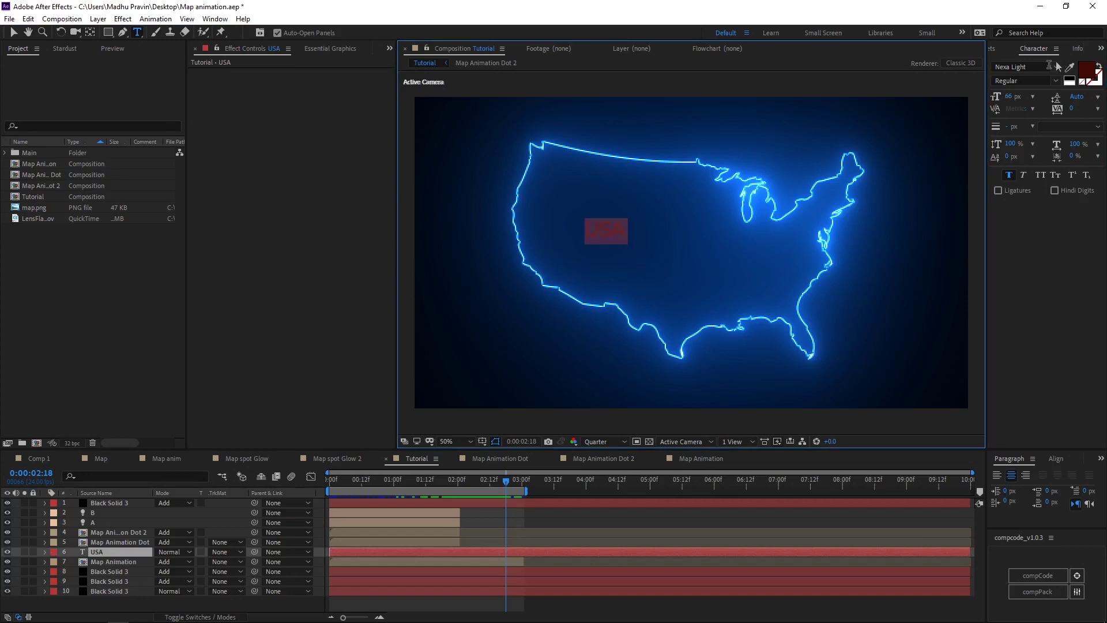
Step: Change the font of the USA text to Nexa Bold
click(1057, 68)
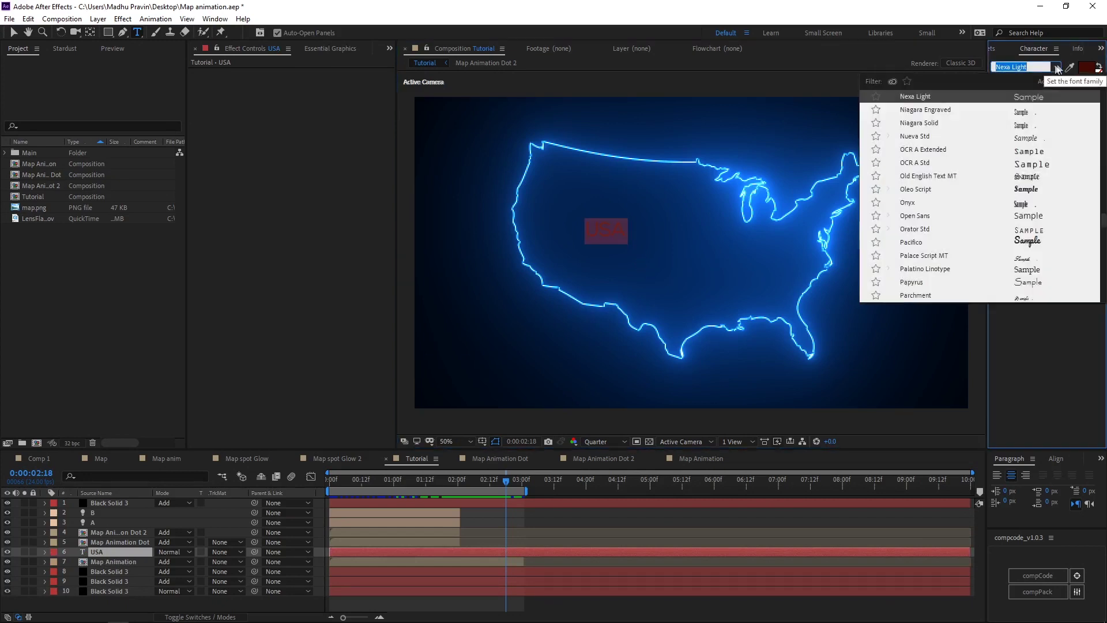
scroll(950, 118, up, 3)
click(989, 147)
click(1055, 67)
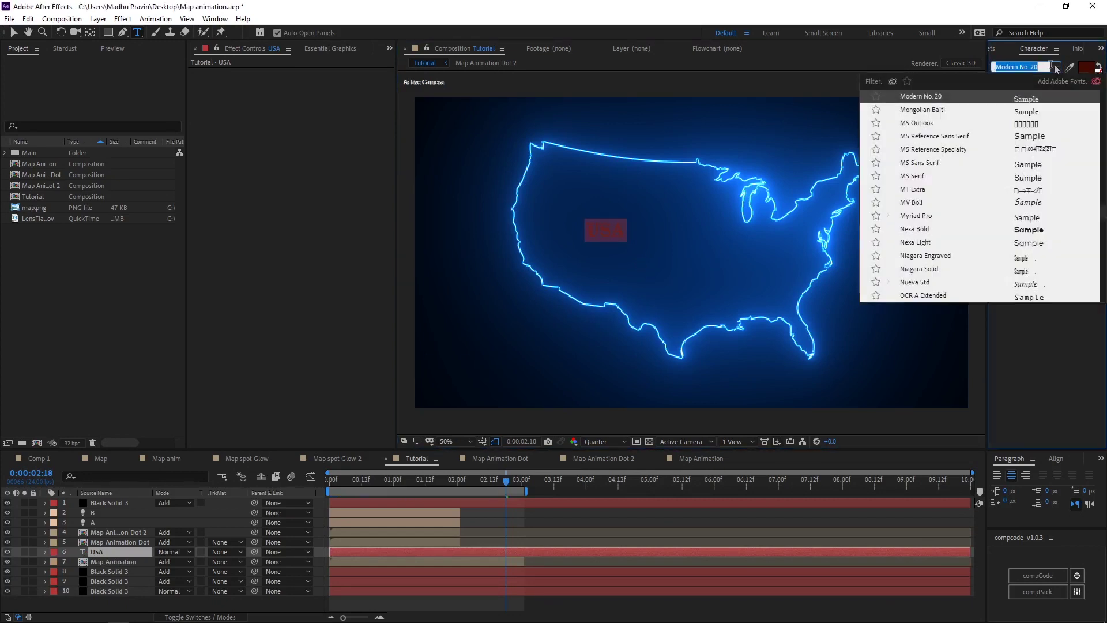
click(929, 230)
Step: Set the fill color of the USA text to white
click(1087, 68)
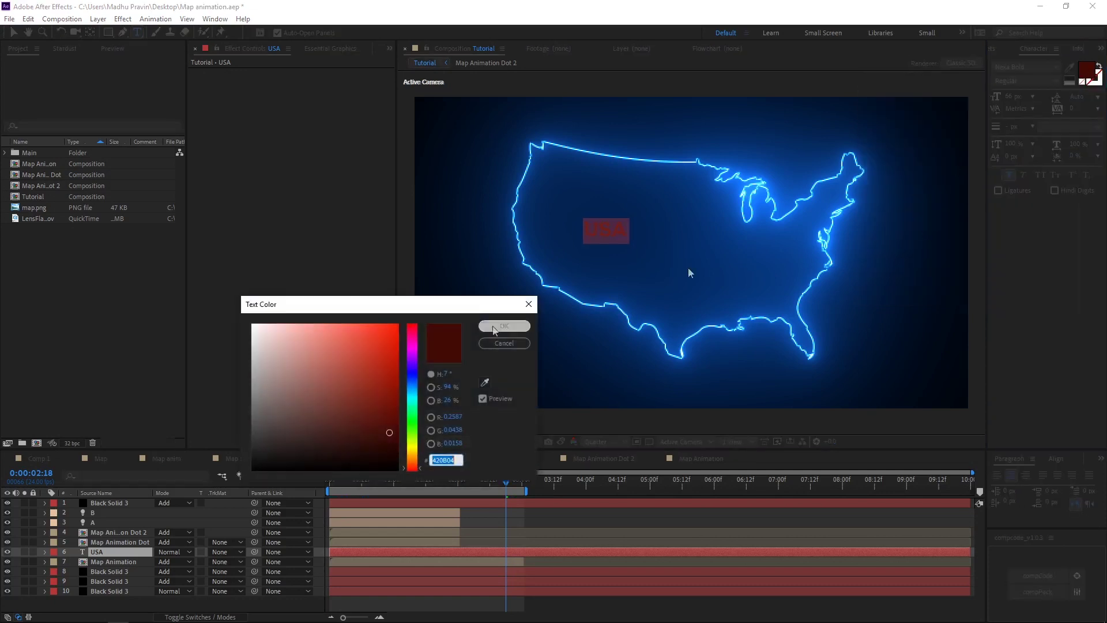
click(250, 324)
click(507, 318)
Step: Enlarge the USA text to 197 px and move it to the middle of the map outline
drag(1015, 99, 1090, 99)
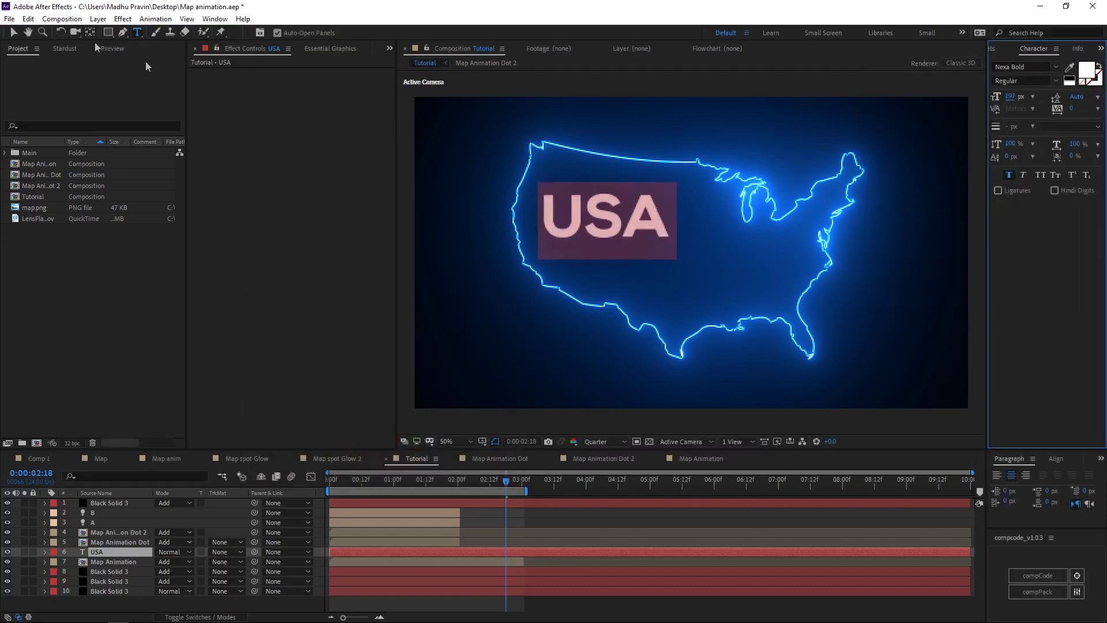
click(14, 33)
drag(602, 210, 672, 244)
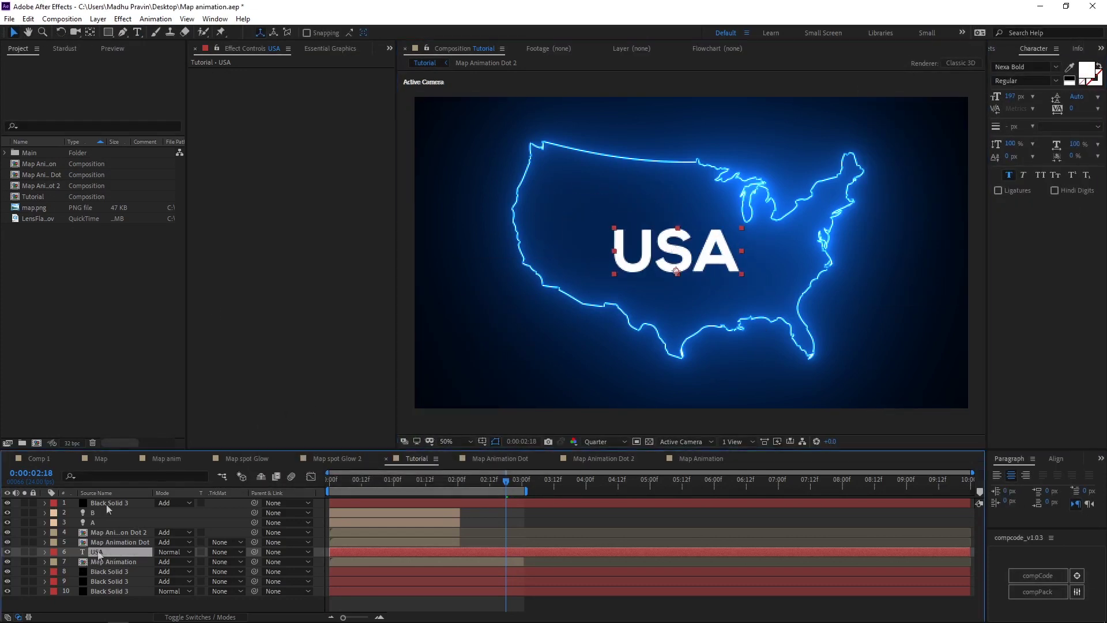
Step: Add Black Solid 1 from the project's Solids folder above all other layers and apply the Saber effect to it
click(4, 153)
click(59, 175)
drag(90, 510, 91, 507)
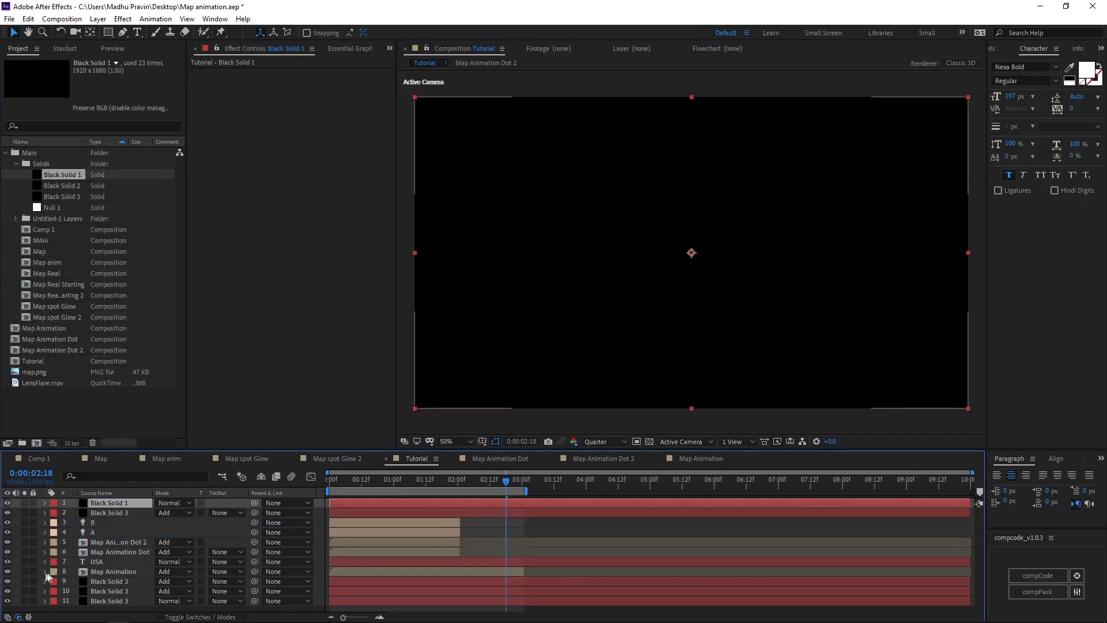
click(1006, 48)
drag(1027, 360, 374, 188)
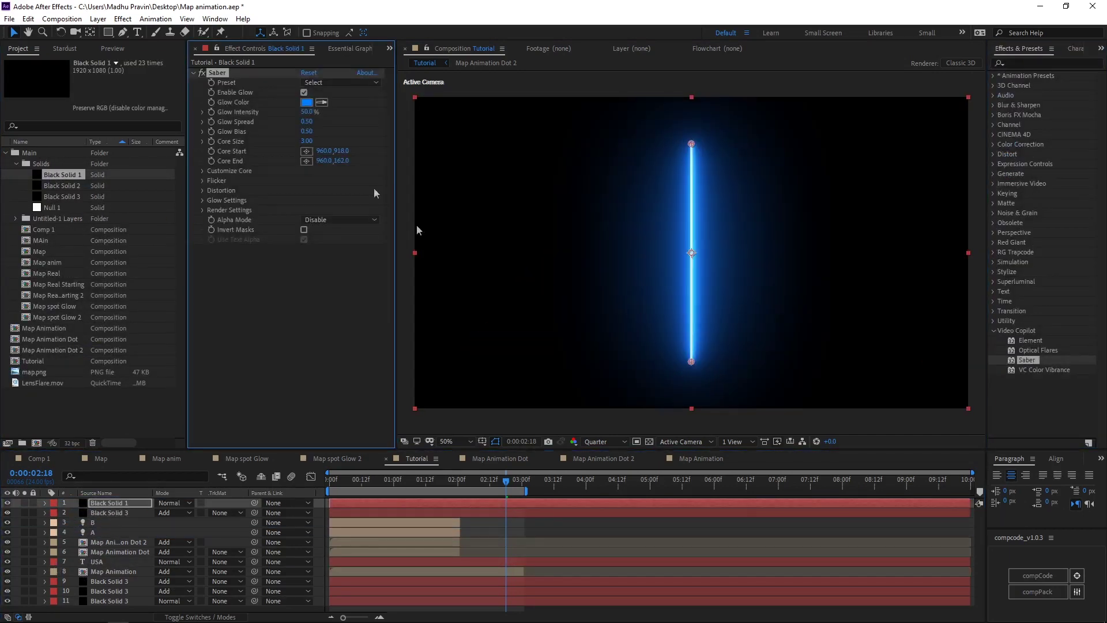
Step: Set Saber's Core Type to Text Layer and use the USA layer as its source text
click(202, 171)
click(337, 180)
click(323, 221)
click(320, 190)
click(323, 270)
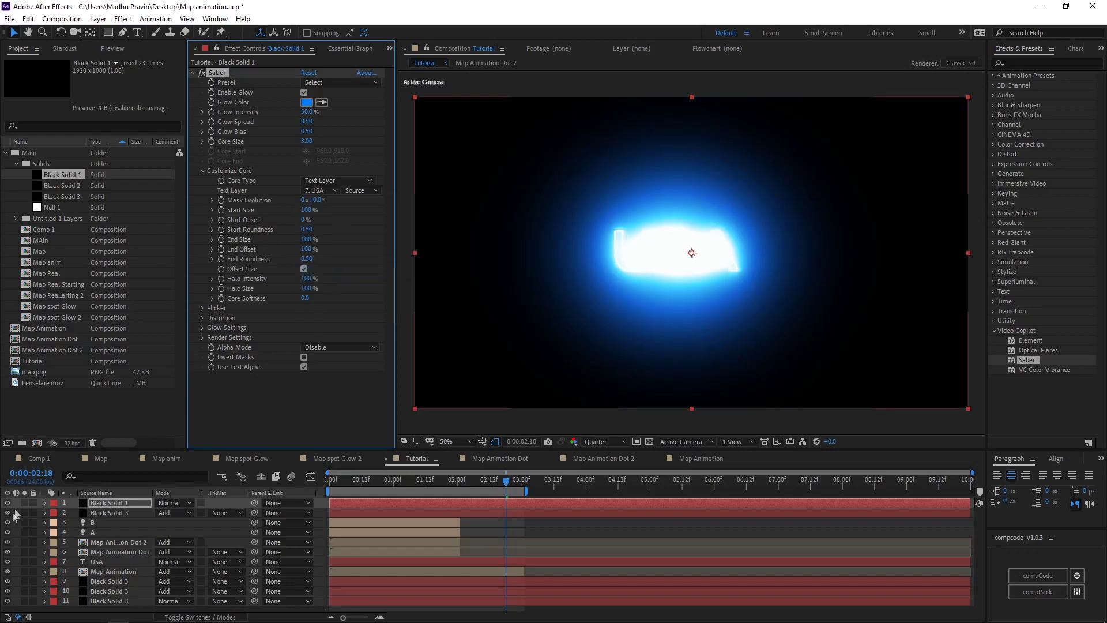
Step: Hide the USA text layer and set the blending mode of Black Solid 1 to Add
click(8, 562)
click(173, 503)
click(199, 238)
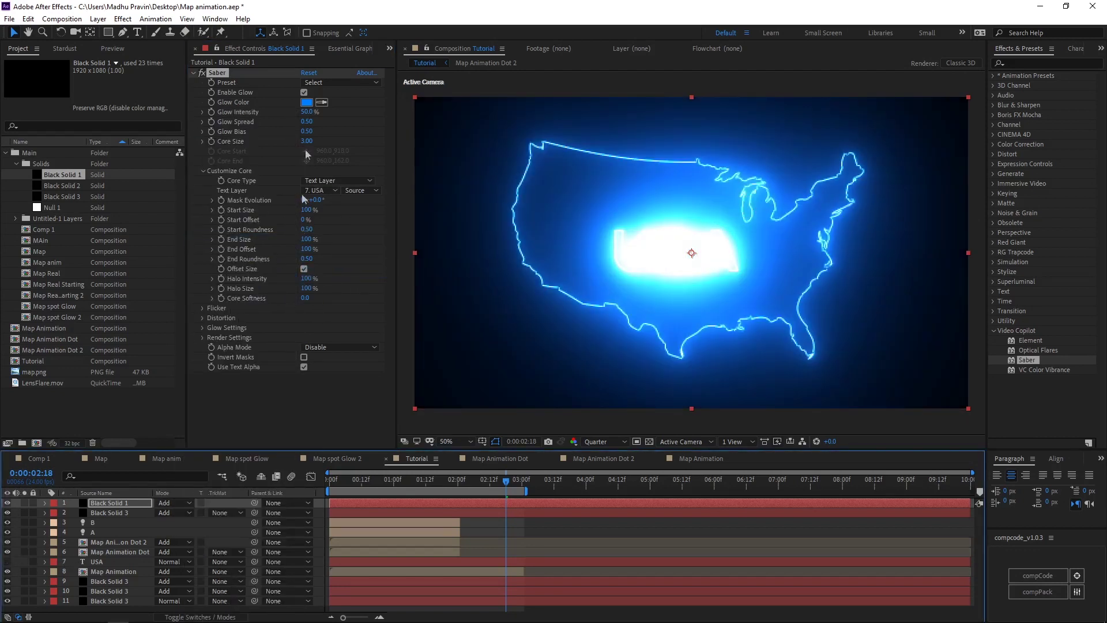
Step: Set Saber's Glow Intensity to 24%, Glow Bias to 0.16 and Core Size to 1.00, and undo a trial Start Size change
mouse_move(310, 122)
mouse_down()
mouse_move(289, 141)
mouse_move(296, 114)
mouse_up()
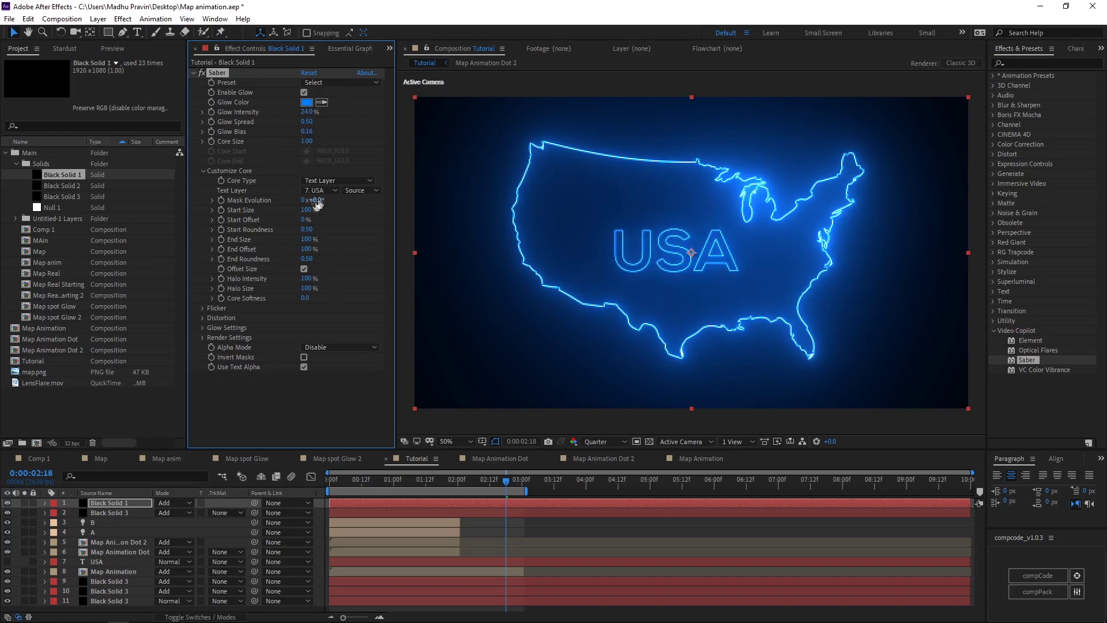
drag(306, 210, 398, 214)
key(ctrl+z)
Step: At 0:00:00:14, raise Saber's Start Offset to 100%, enable keyframing for it, and preview from the start
drag(487, 479, 367, 482)
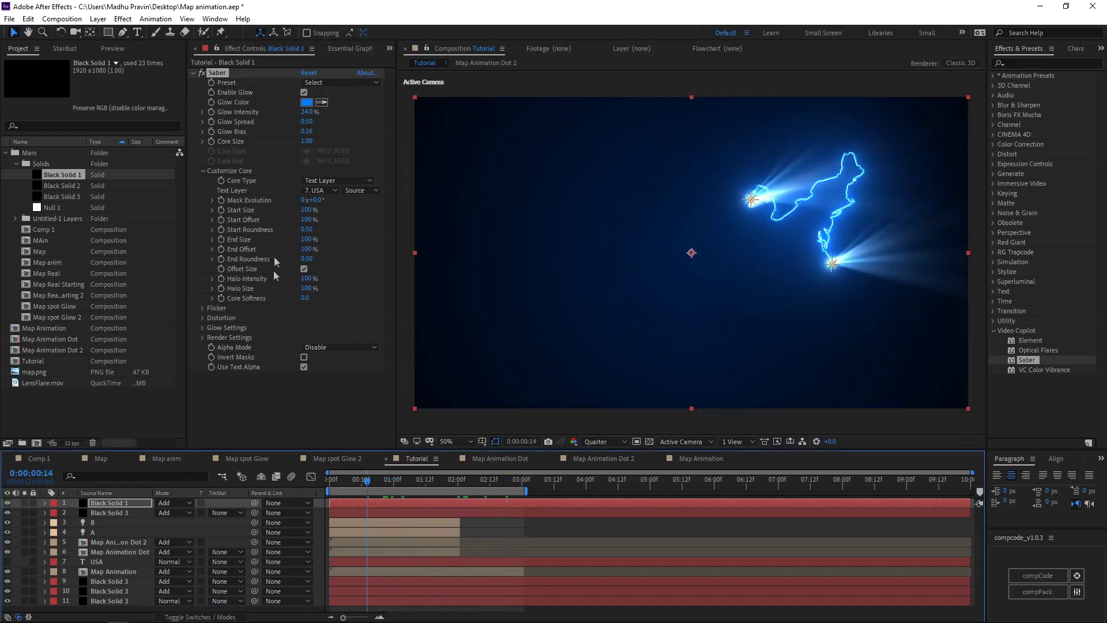
mouse_move(306, 221)
mouse_down()
mouse_move(263, 223)
mouse_move(285, 223)
mouse_up()
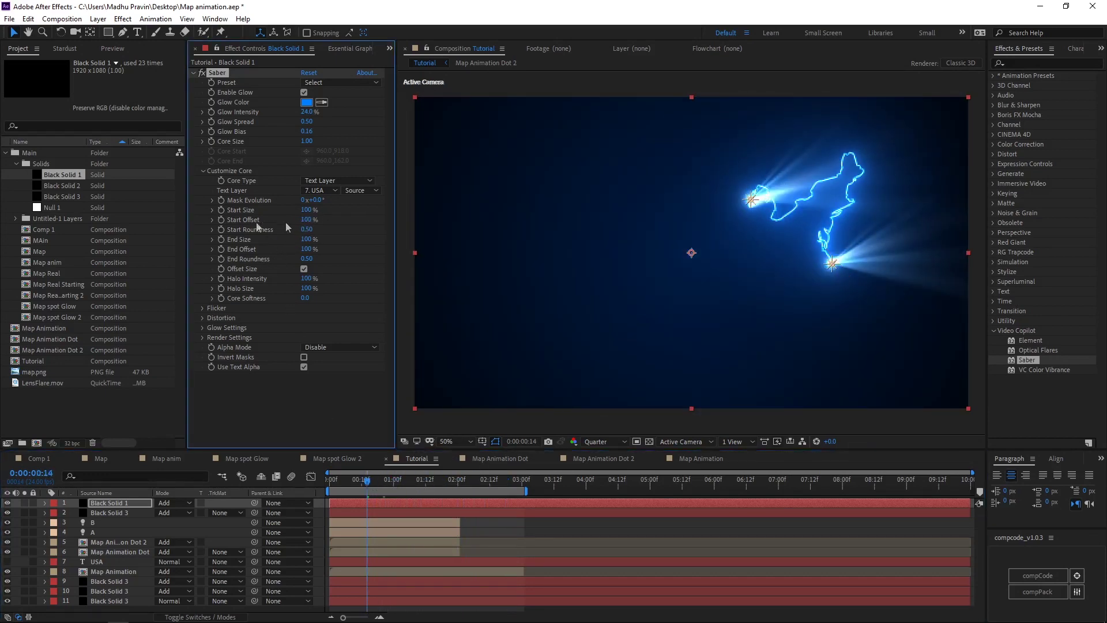
key(space)
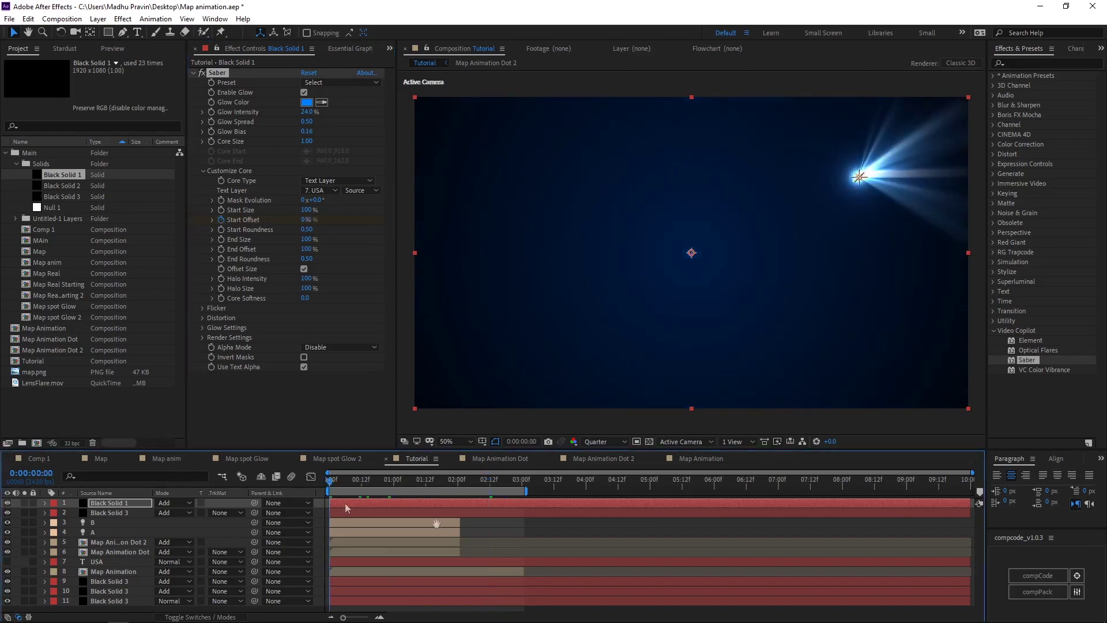